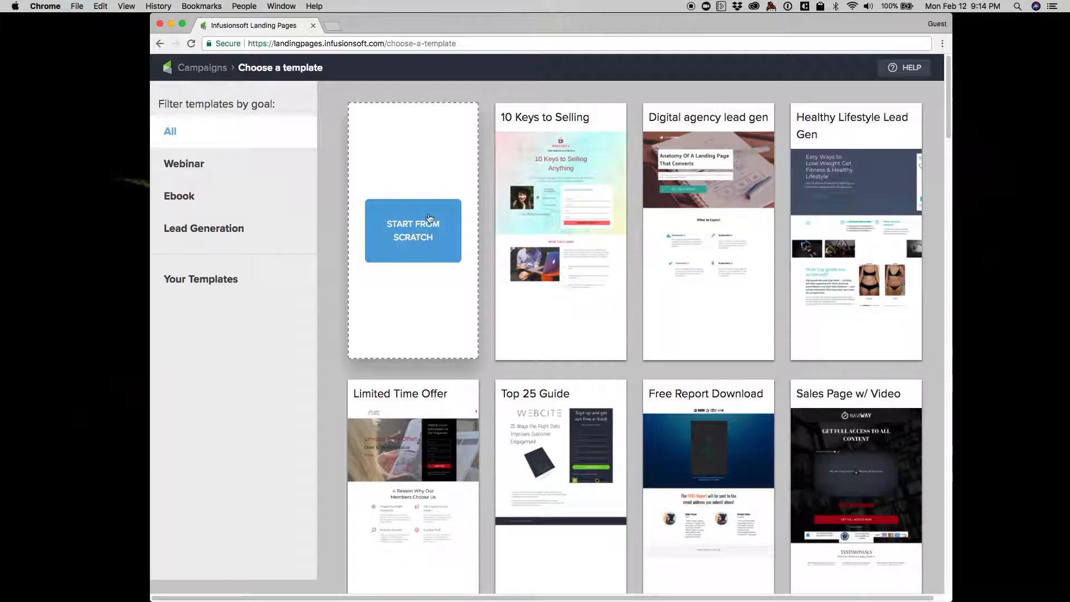
Start a landing page from scratch, name it "Working with sections" and proceed to its design
{"action": "left_click", "coordinate": [412, 230]}
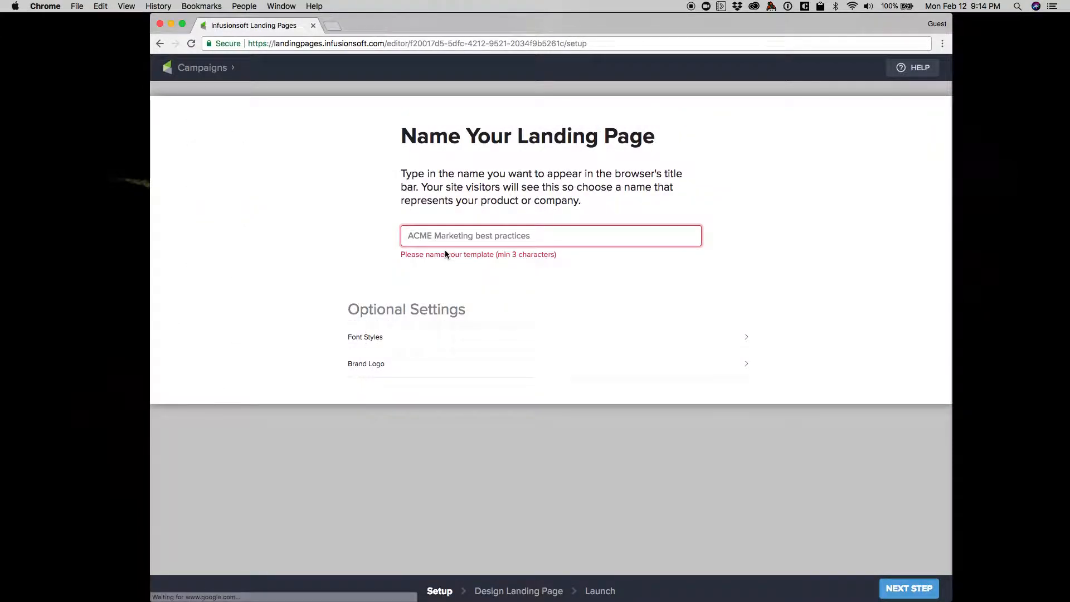
{"action": "type", "text": "Working with sections"}
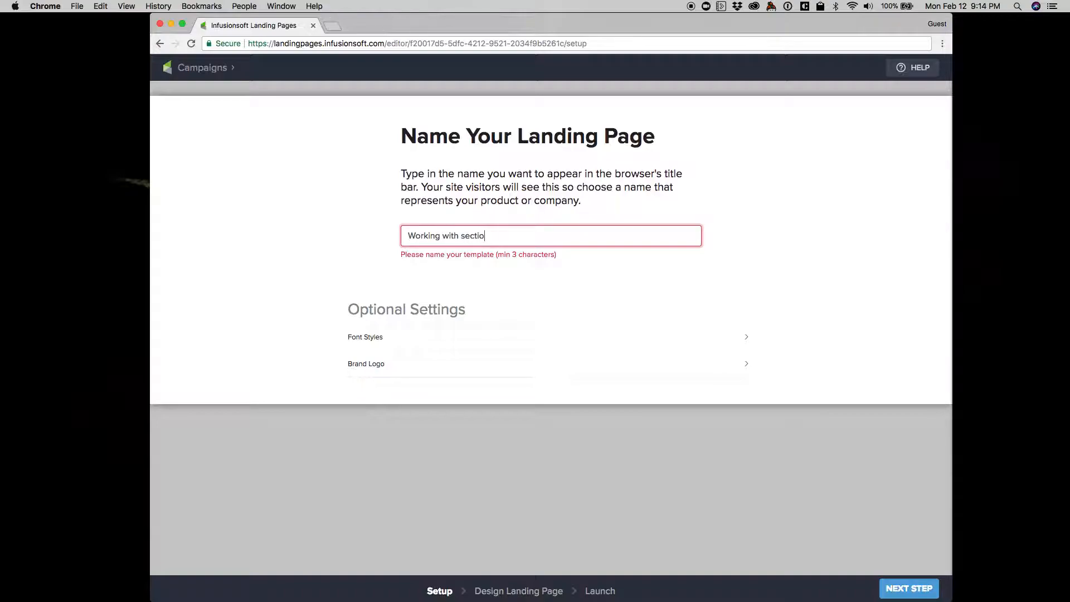
{"action": "left_click", "coordinate": [909, 589]}
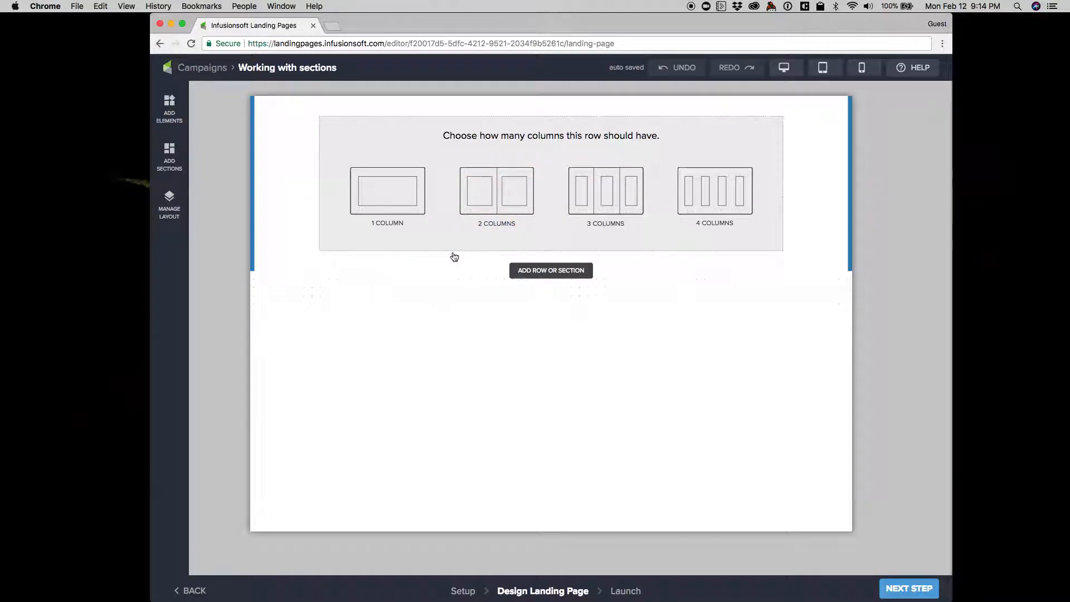
Insert the prebuilt "Hero with offer leadgen" section into the page
{"action": "left_click", "coordinate": [551, 270]}
{"action": "left_click", "coordinate": [476, 274]}
{"action": "left_click", "coordinate": [170, 153]}
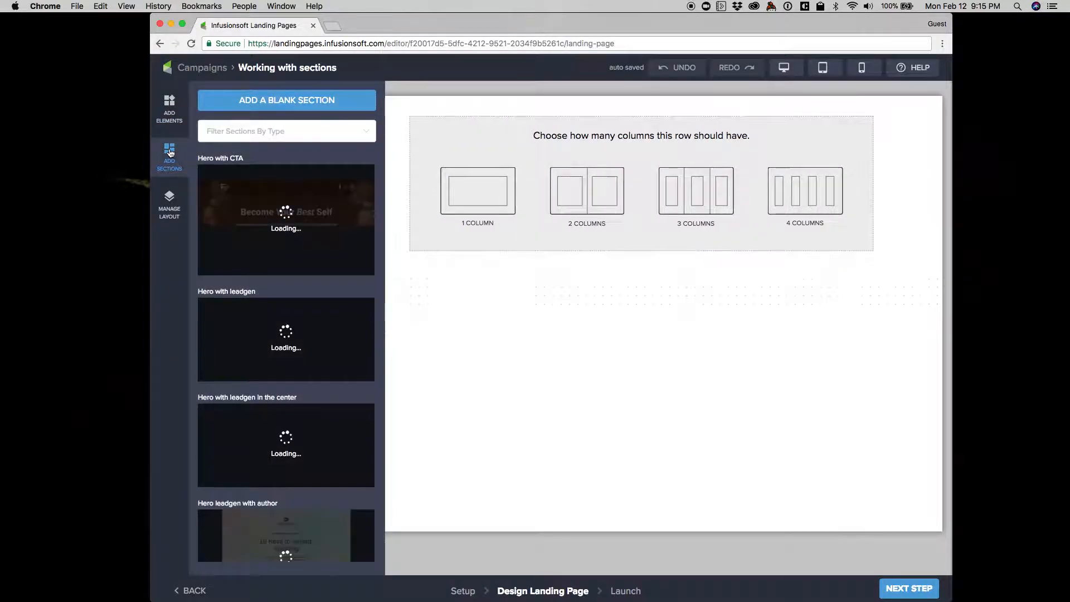
{"action": "scroll", "coordinate": [287, 397], "scroll_direction": "down", "scroll_amount": 10}
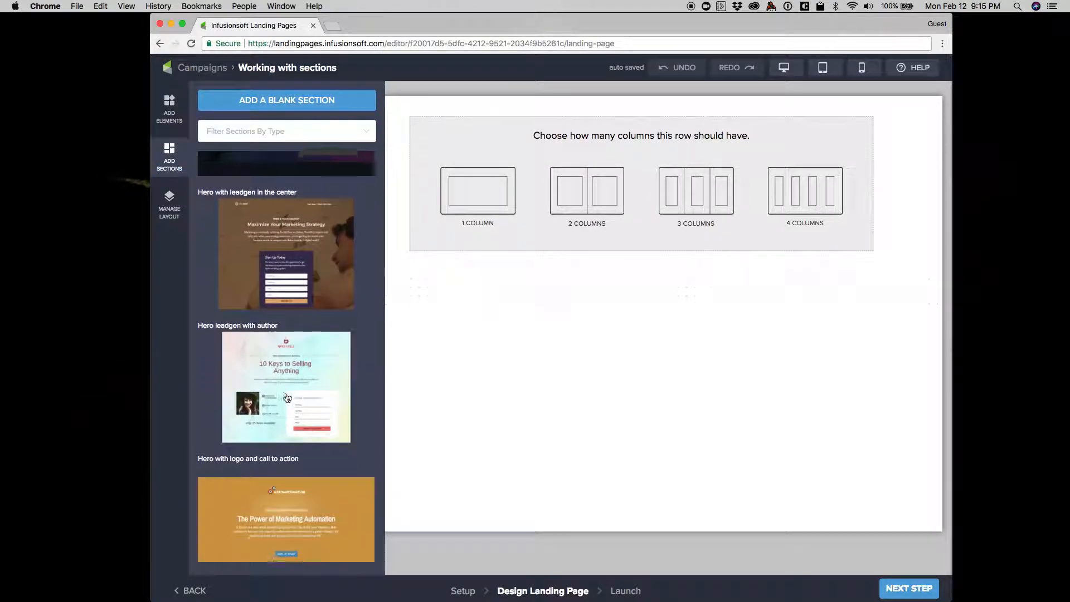
{"action": "scroll", "coordinate": [287, 397], "scroll_direction": "down", "scroll_amount": 8}
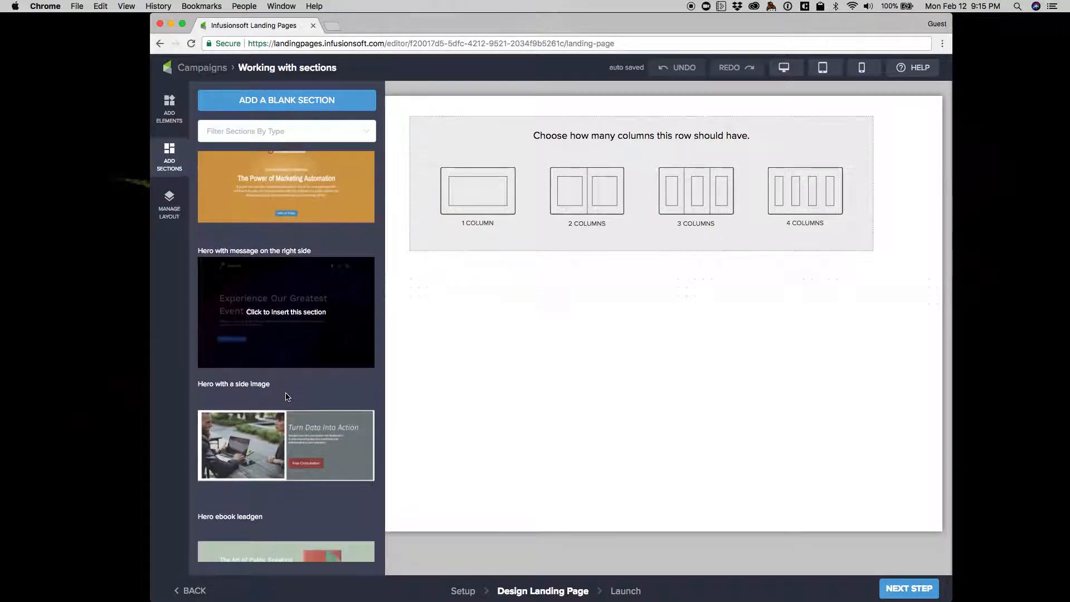
{"action": "scroll", "coordinate": [287, 397], "scroll_direction": "down", "scroll_amount": 16}
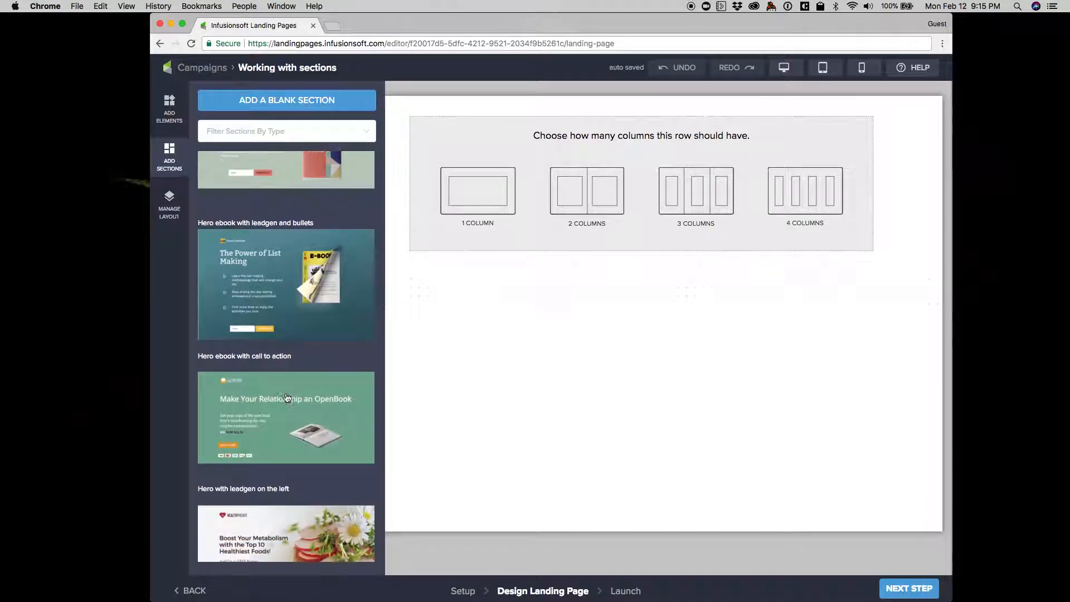
{"action": "scroll", "coordinate": [287, 398], "scroll_direction": "down", "scroll_amount": 8}
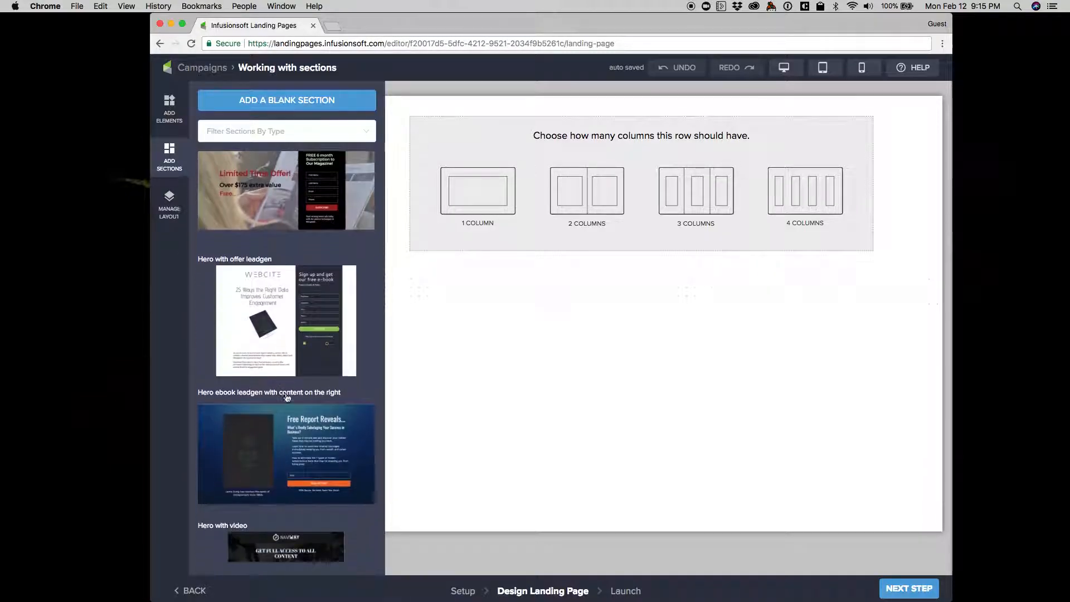
{"action": "left_click", "coordinate": [273, 279]}
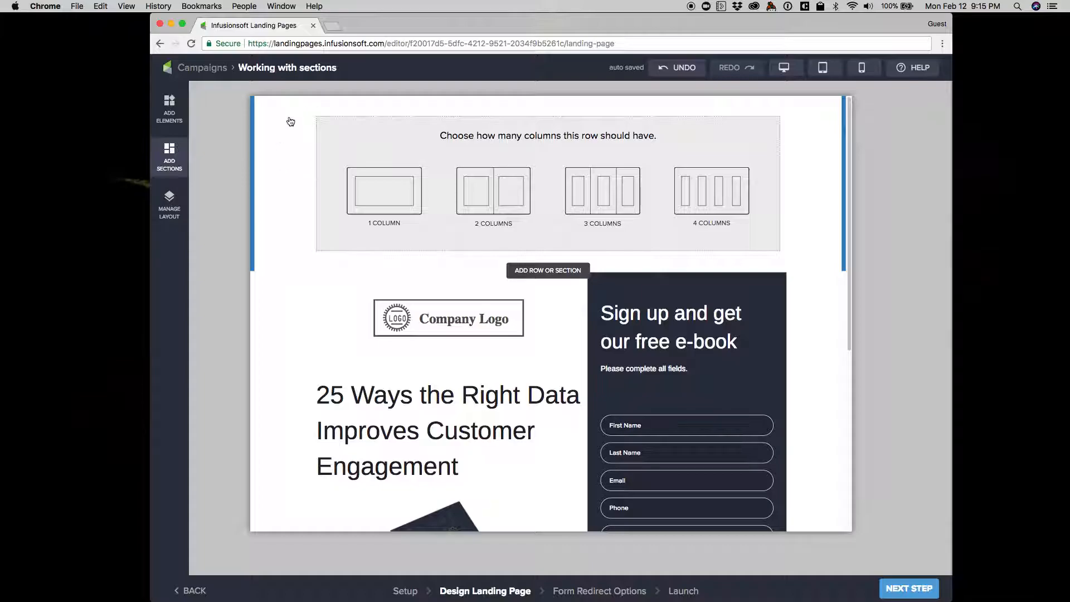
Name the empty section above the lead form "Blank section"
{"action": "left_click", "coordinate": [276, 159]}
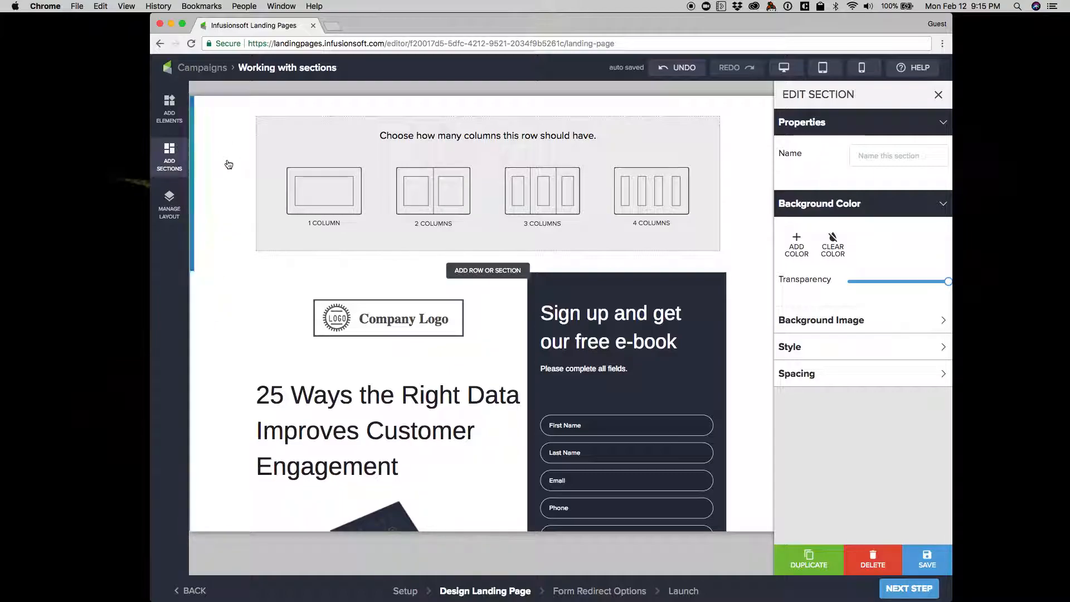
{"action": "left_click", "coordinate": [863, 156]}
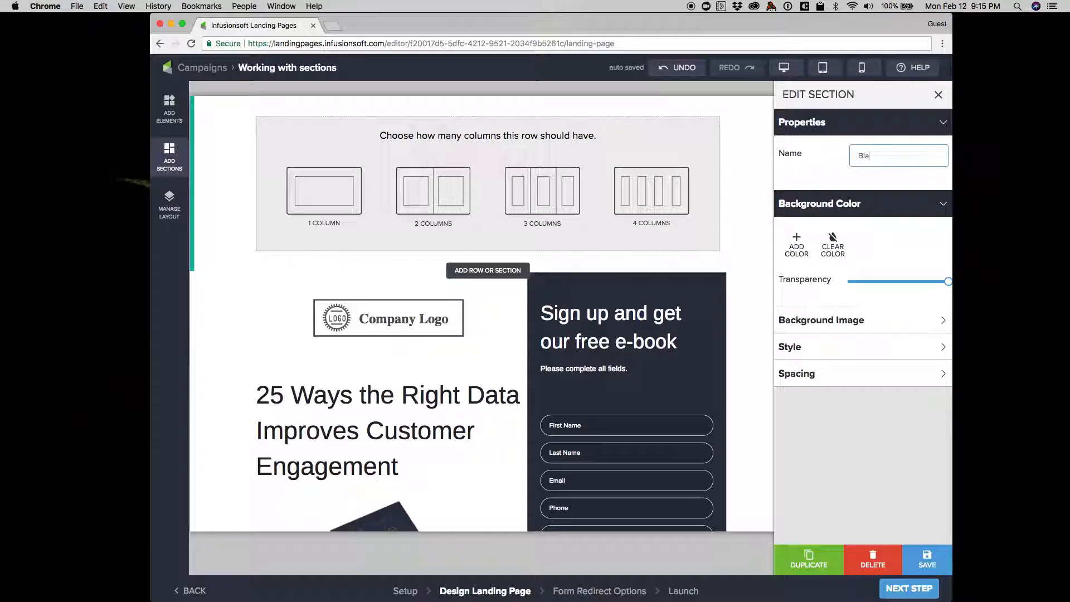
{"action": "type", "text": "Blank section"}
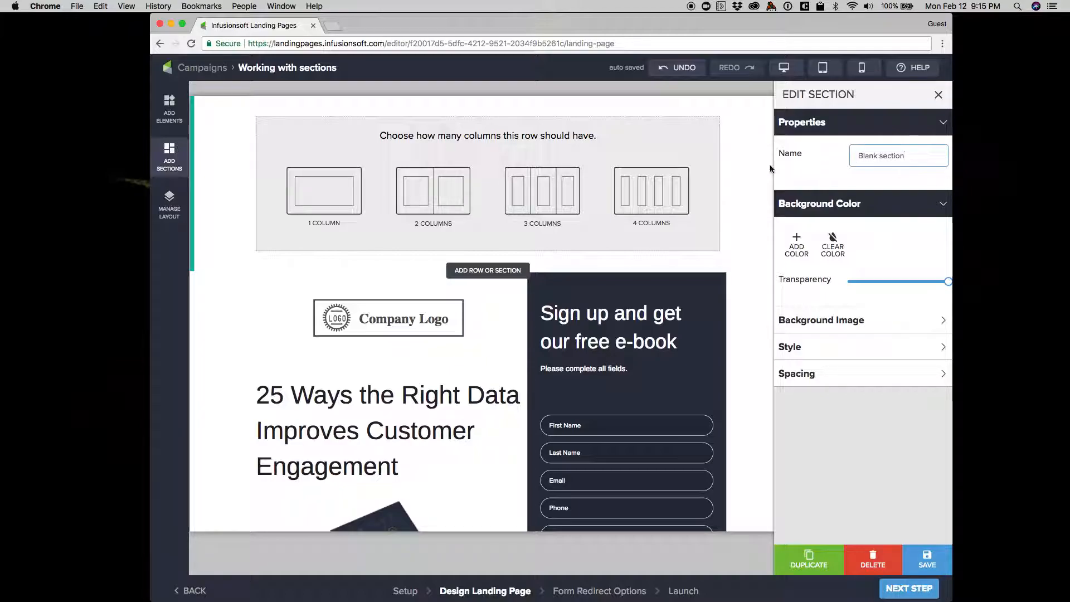
{"action": "left_click", "coordinate": [216, 186]}
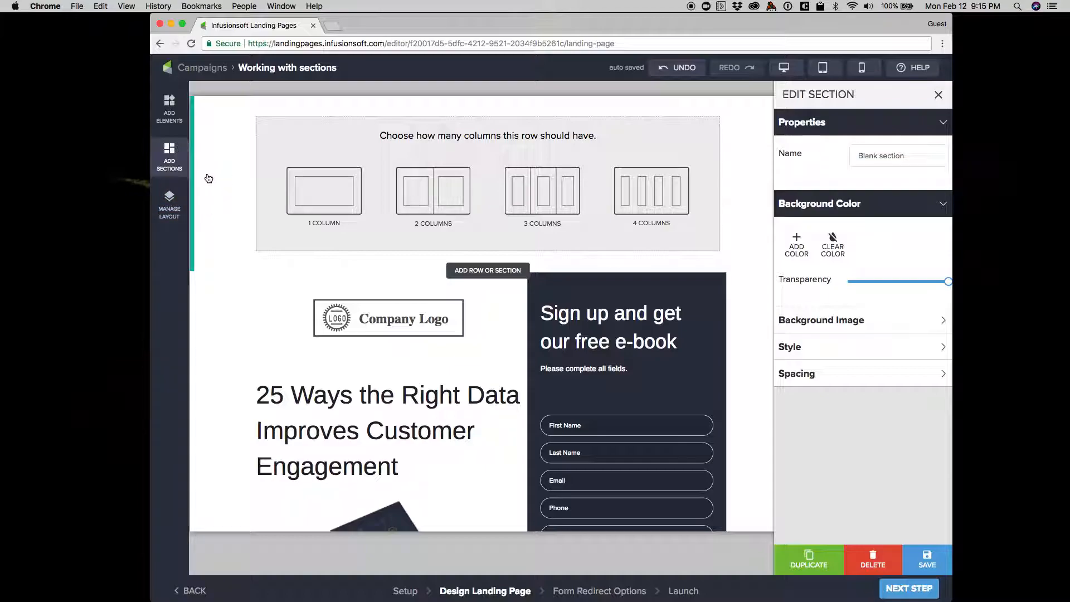
Name the section with the e-book sign-up form "Lead generation"
{"action": "left_click", "coordinate": [202, 317]}
{"action": "left_click", "coordinate": [896, 155]}
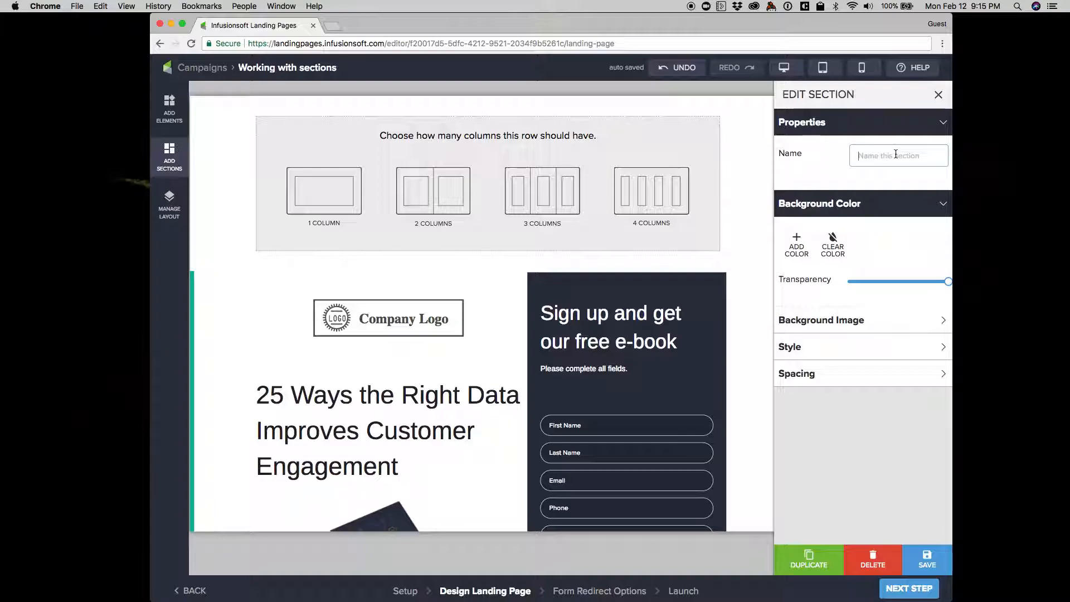
{"action": "type", "text": "Lead generation"}
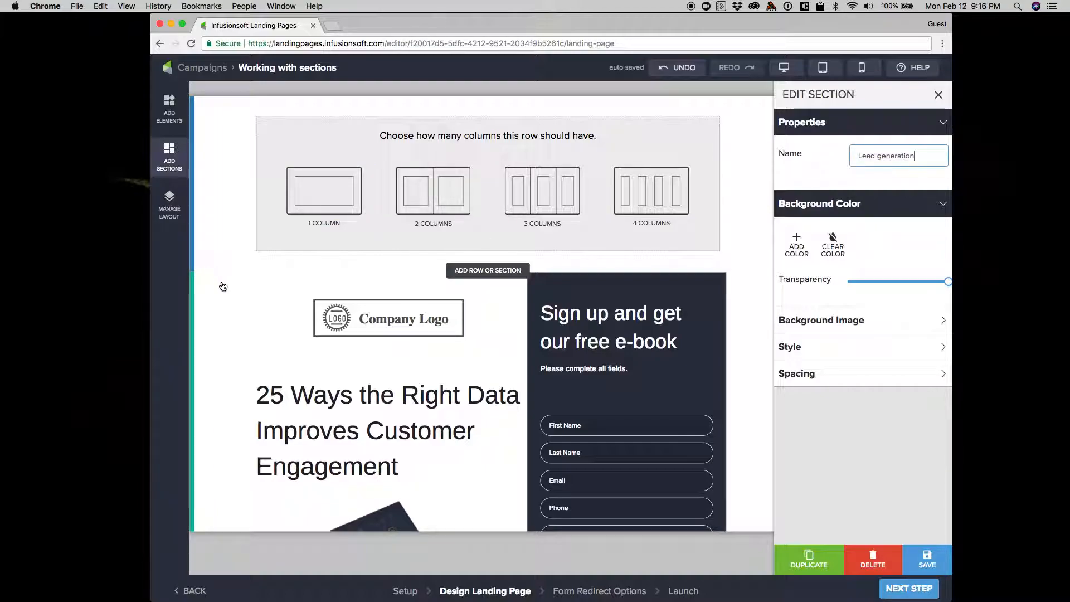
{"action": "left_click", "coordinate": [225, 167]}
{"action": "left_click", "coordinate": [196, 337]}
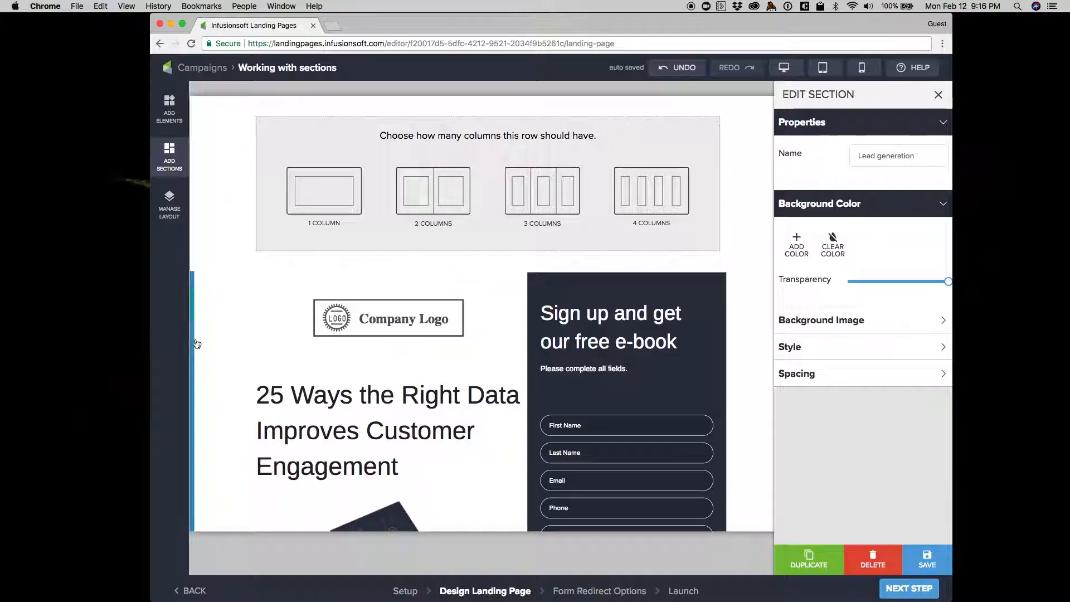
Review the sections in the page layout and give the empty row in Blank section two columns
{"action": "left_click", "coordinate": [170, 201]}
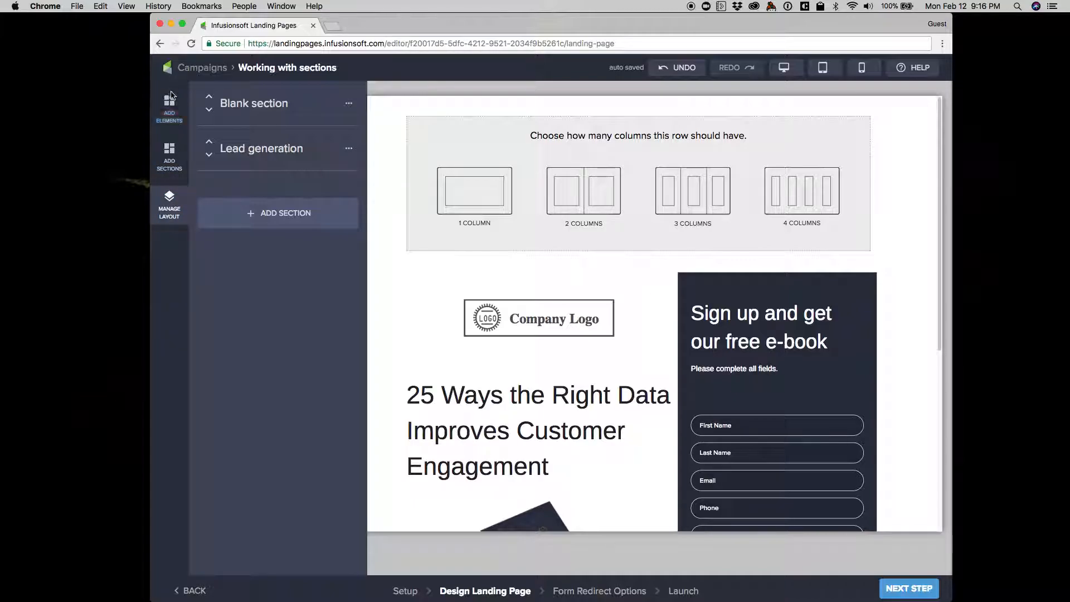
{"action": "mouse_move", "coordinate": [246, 114]}
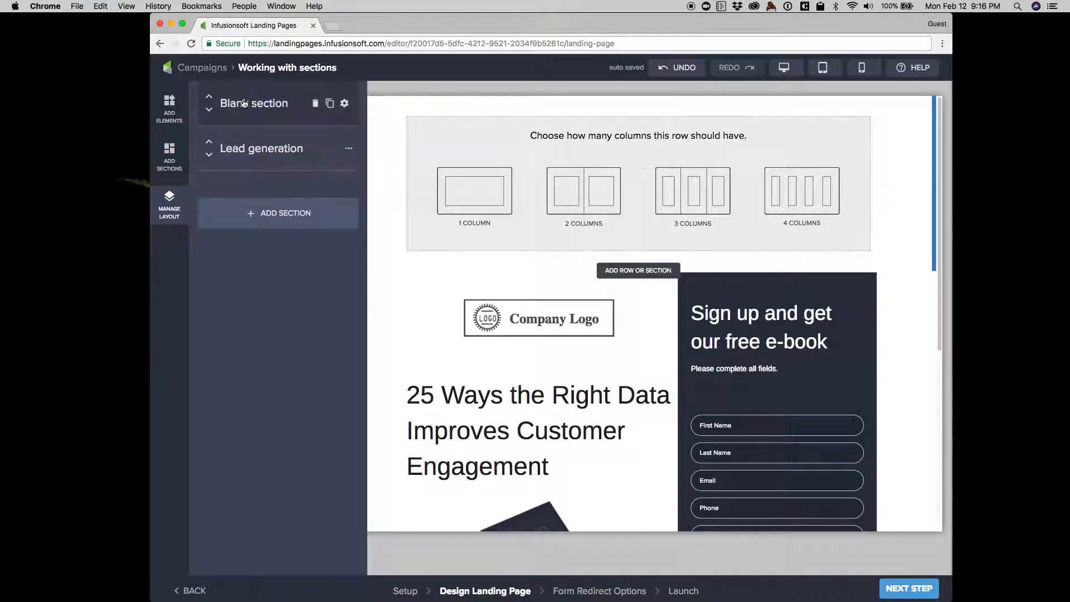
{"action": "mouse_move", "coordinate": [245, 155]}
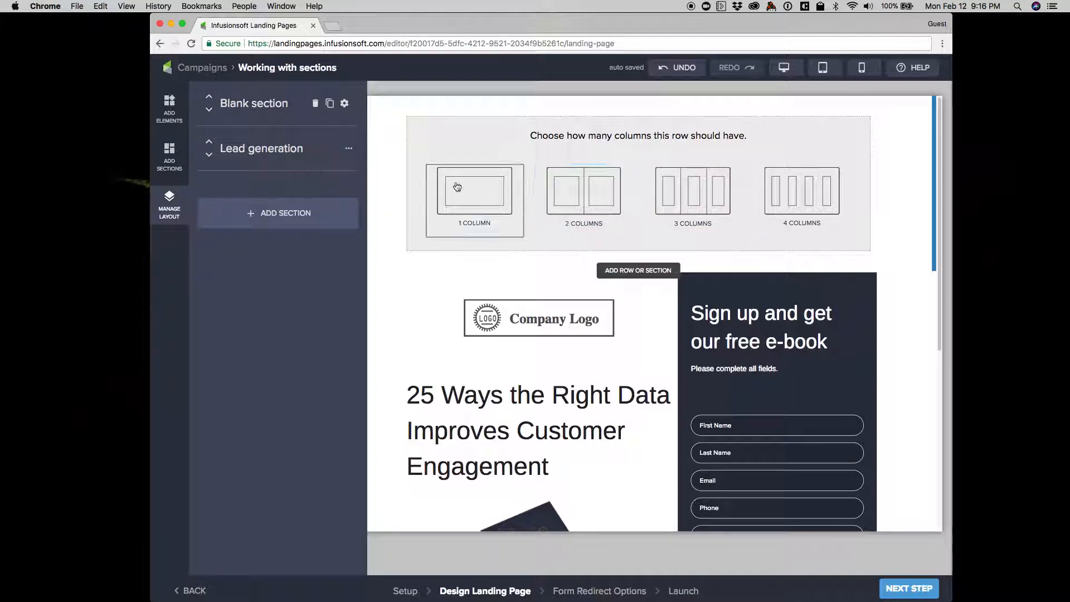
{"action": "left_click", "coordinate": [588, 197]}
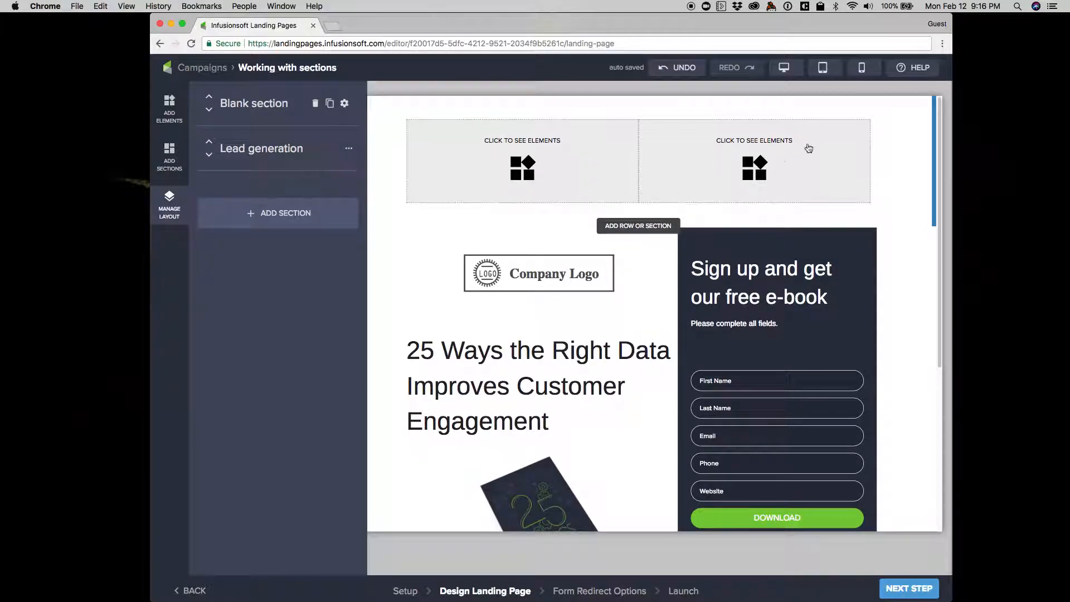
Place a form element in the first column of Blank section and a video element in the second
{"action": "left_click", "coordinate": [170, 107]}
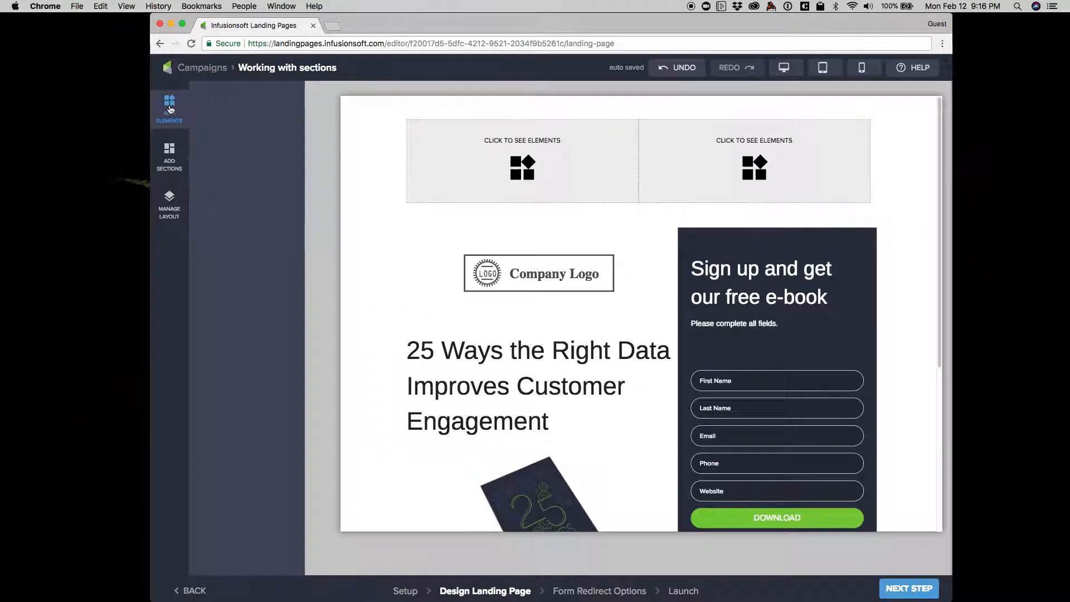
{"action": "left_click_drag", "start_coordinate": [219, 254], "coordinate": [496, 158]}
{"action": "left_click_drag", "start_coordinate": [220, 297], "coordinate": [725, 153]}
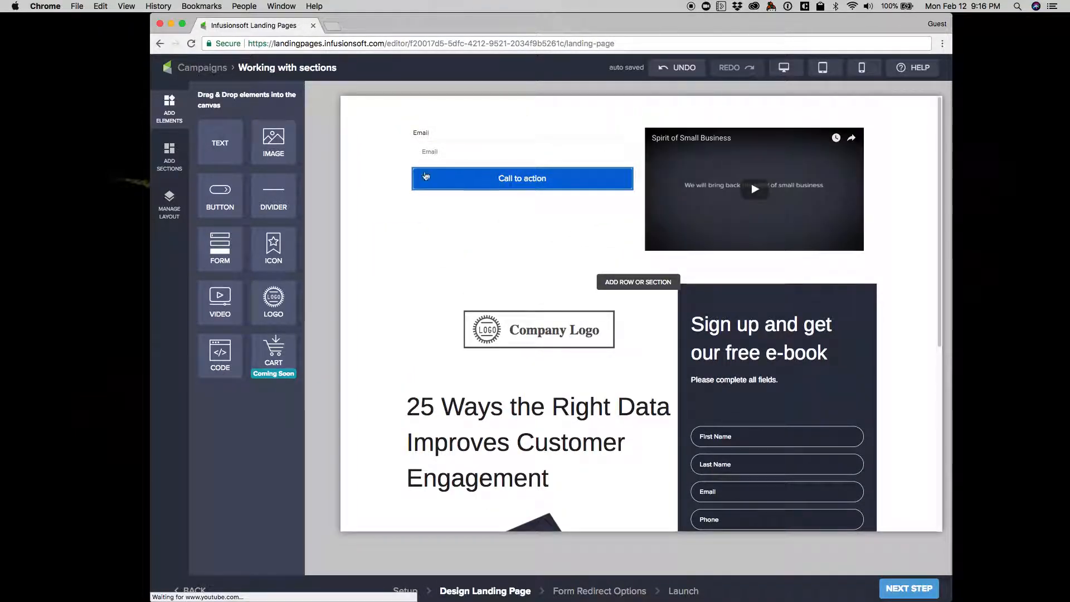
Add a text element above the form in Blank section and apply the Title font style
{"action": "left_click_drag", "start_coordinate": [213, 142], "coordinate": [420, 128]}
{"action": "left_click", "coordinate": [425, 132]}
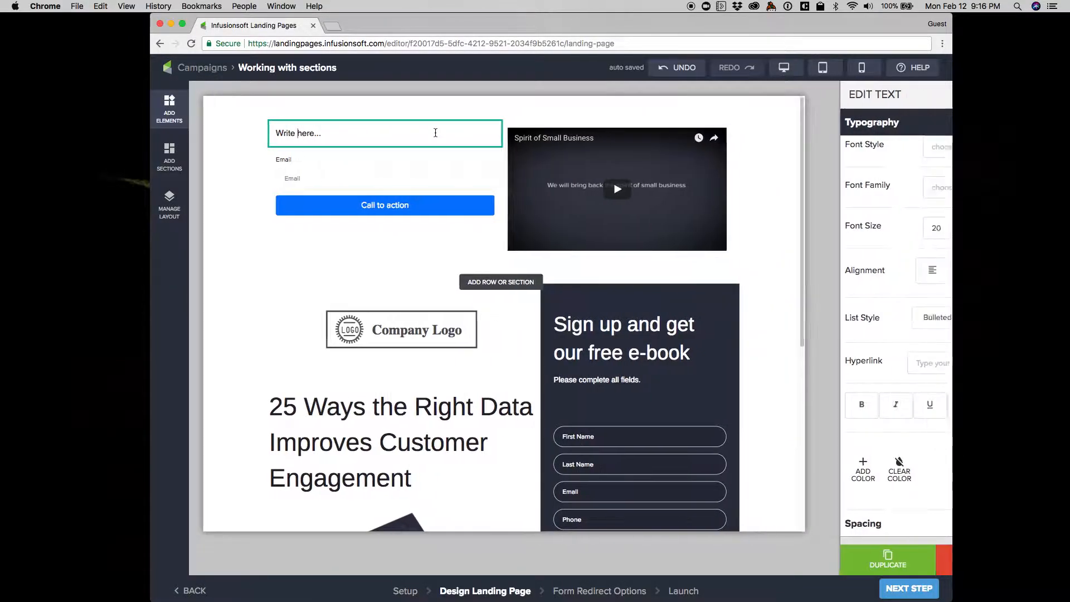
{"action": "left_click", "coordinate": [935, 151]}
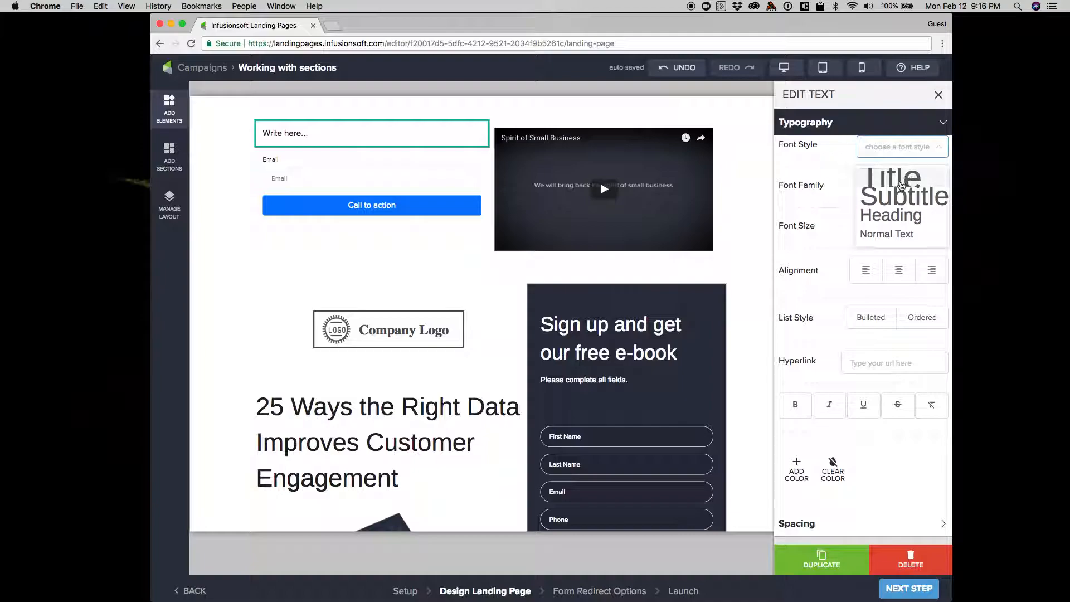
{"action": "left_click", "coordinate": [902, 181]}
Replace the placeholder text above the form with "Fill the form below" and leave the text element
{"action": "triple_click", "coordinate": [364, 151]}
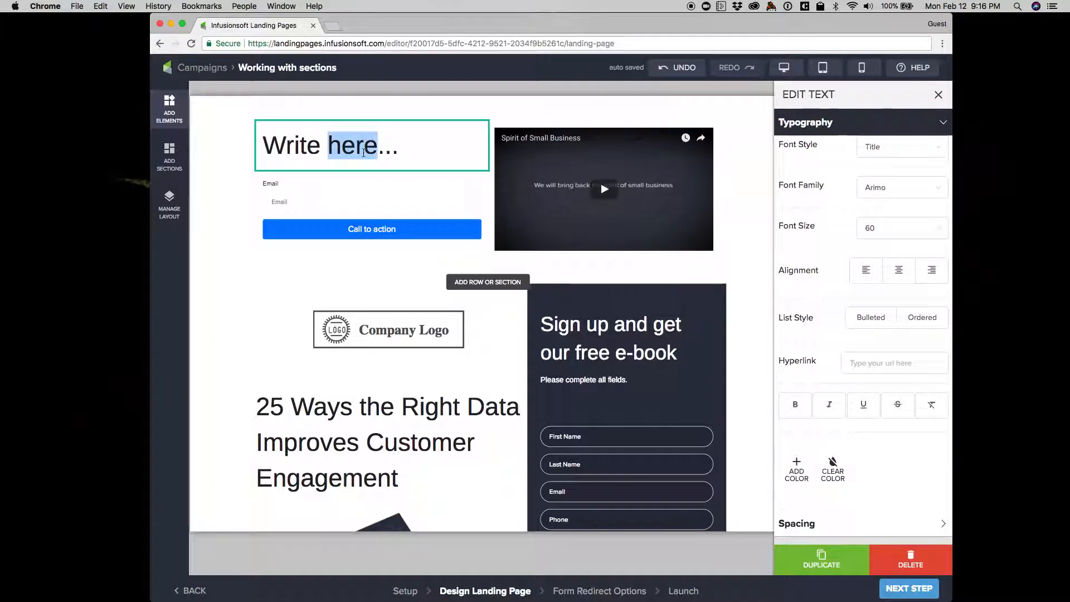
{"action": "type", "text": "Fill"}
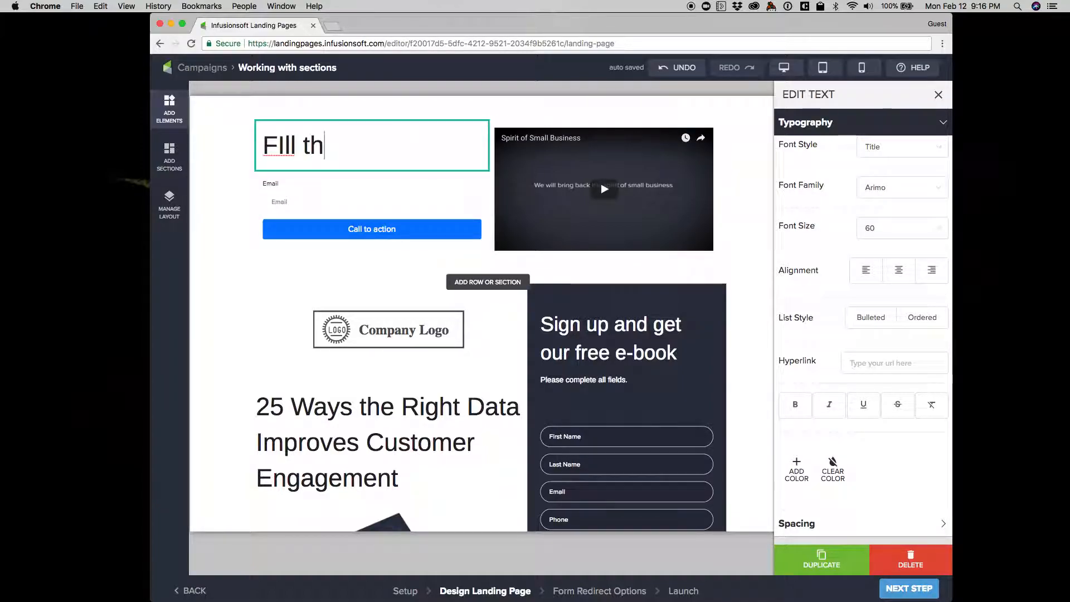
{"action": "key", "text": "BackSpace"}
{"action": "key", "text": "BackSpace"}
{"action": "key", "text": "BackSpace"}
{"action": "type", "text": "ill"}
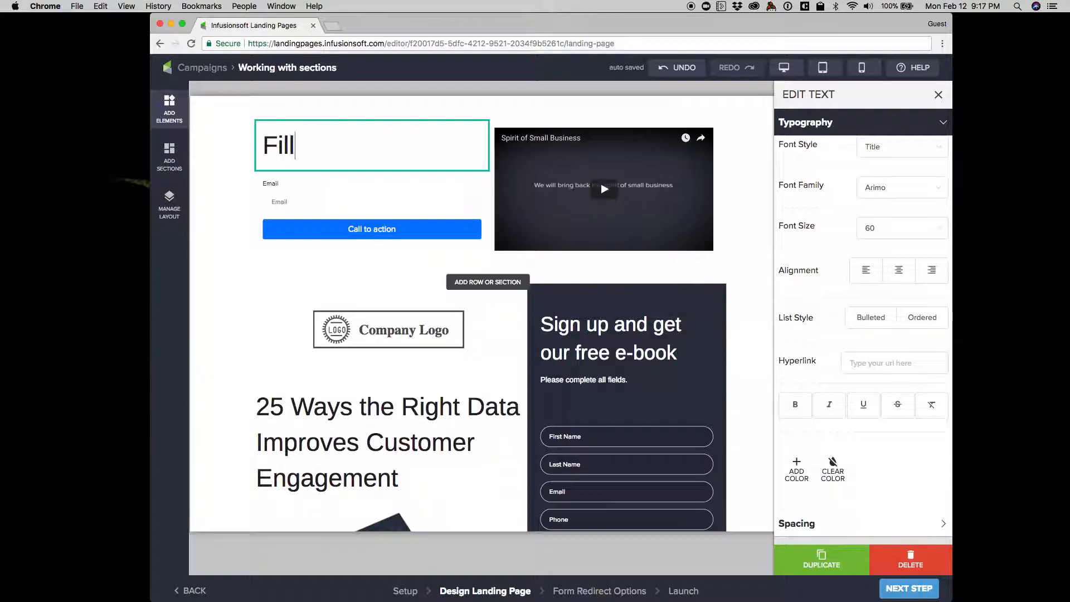
{"action": "type", "text": " the form below"}
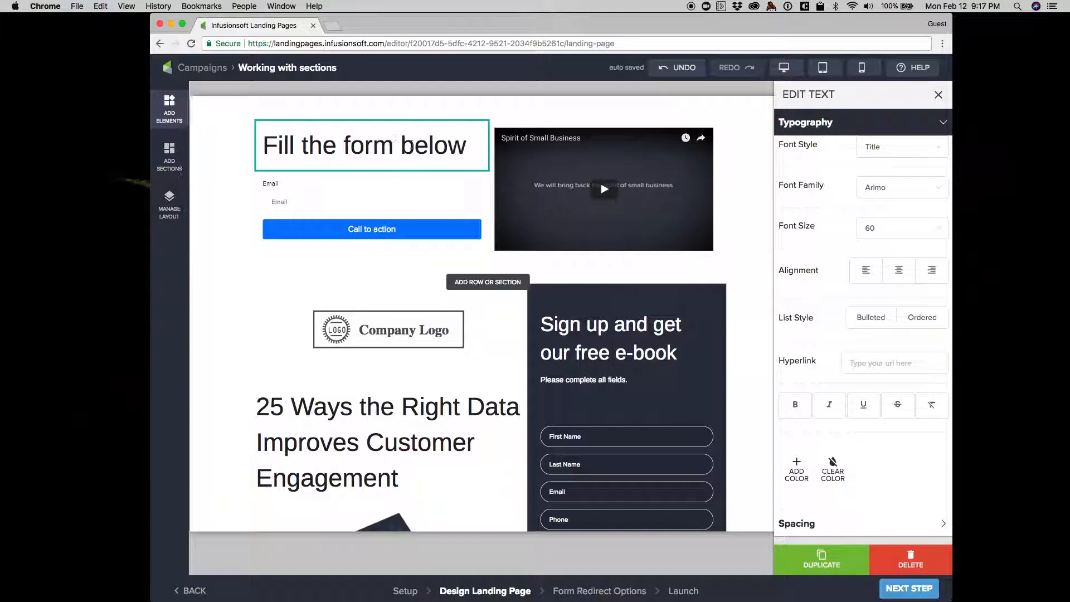
{"action": "left_click", "coordinate": [229, 184]}
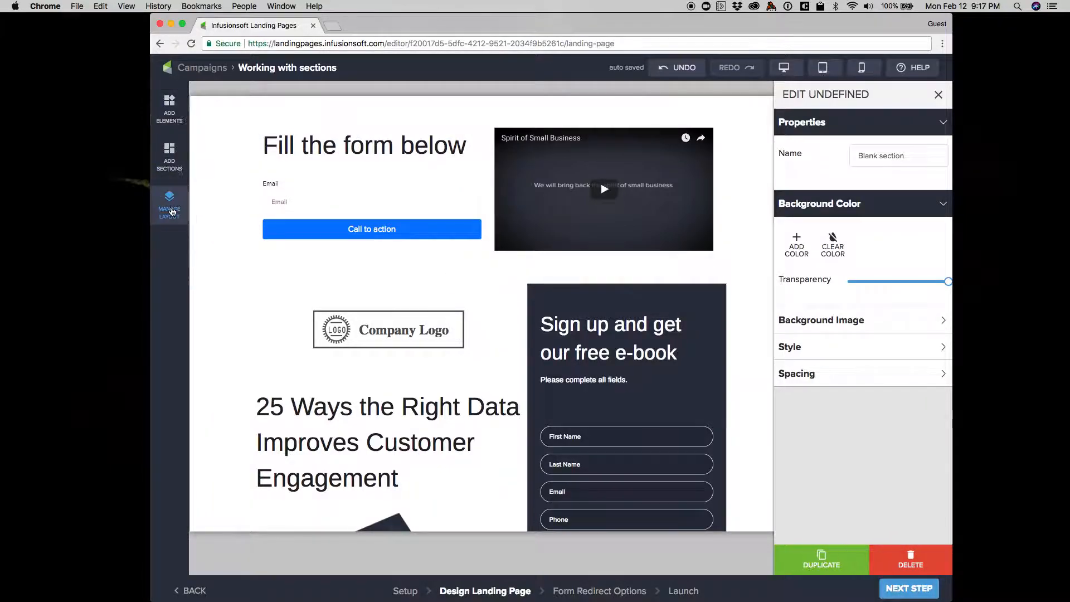
Resize Column 1 of Row 1 in Blank section to about one third of the row width
{"action": "left_click", "coordinate": [171, 210]}
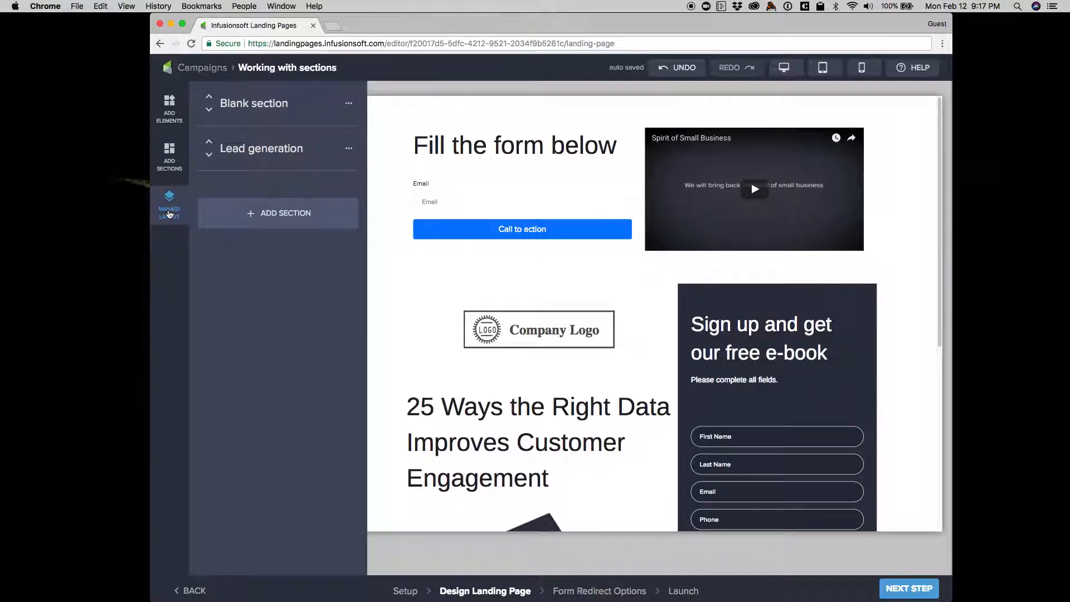
{"action": "mouse_move", "coordinate": [244, 107]}
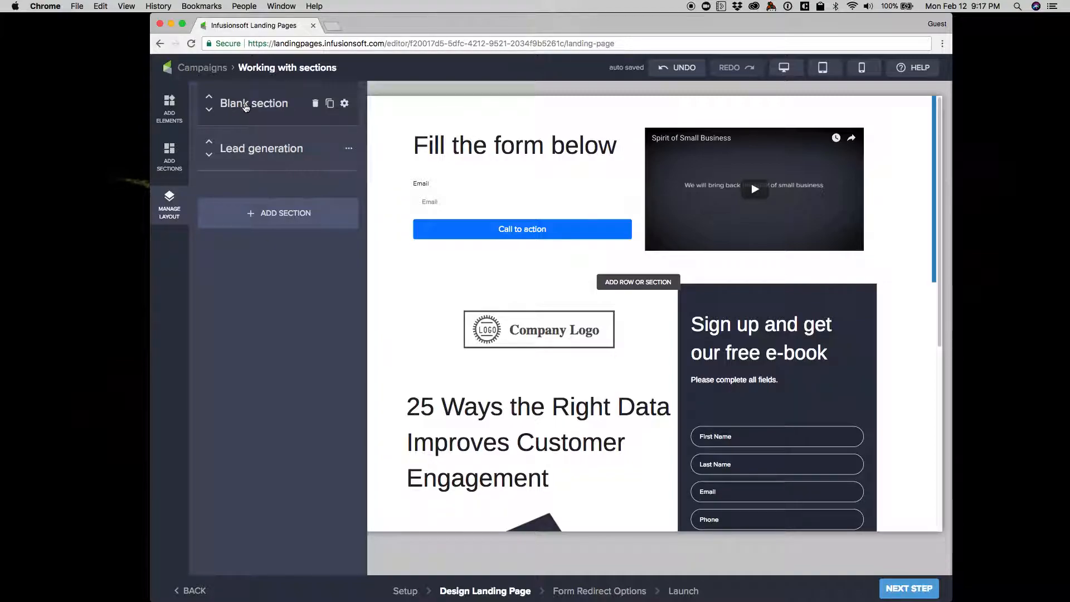
{"action": "left_click", "coordinate": [235, 105]}
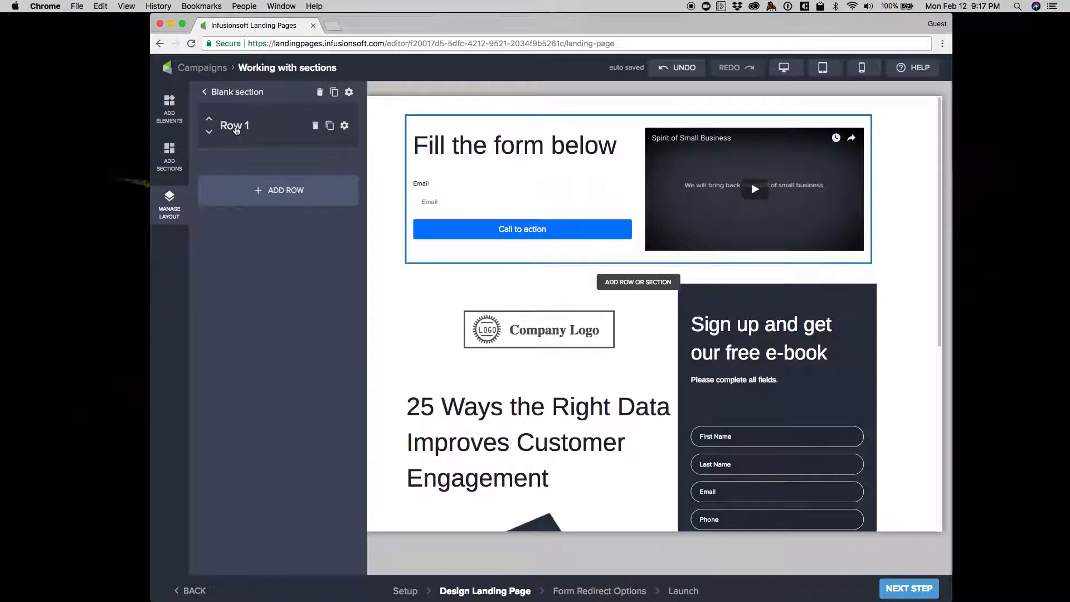
{"action": "left_click", "coordinate": [235, 126]}
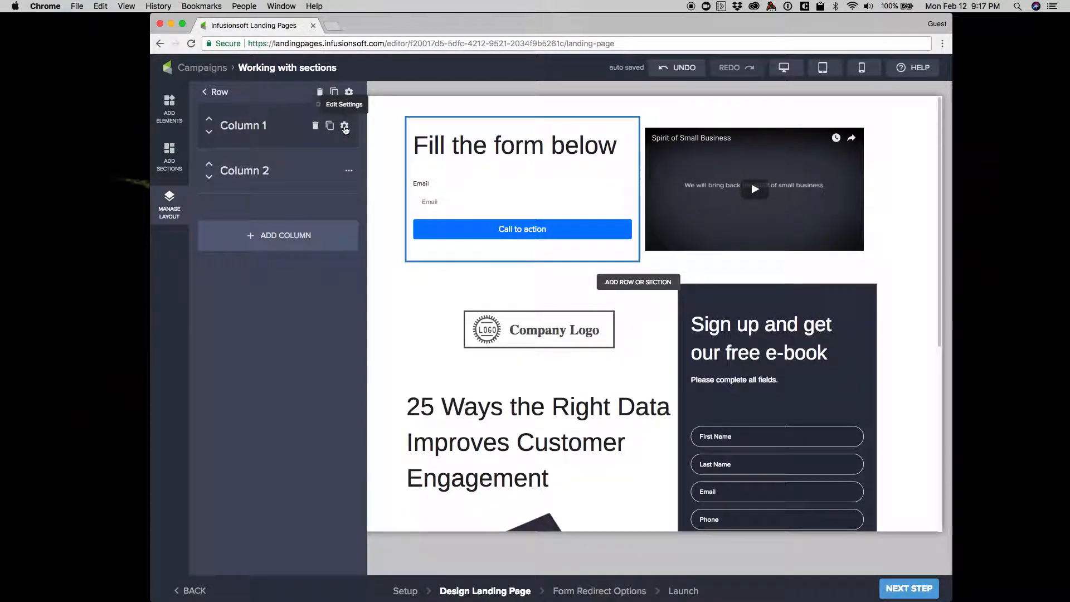
{"action": "left_click", "coordinate": [345, 128]}
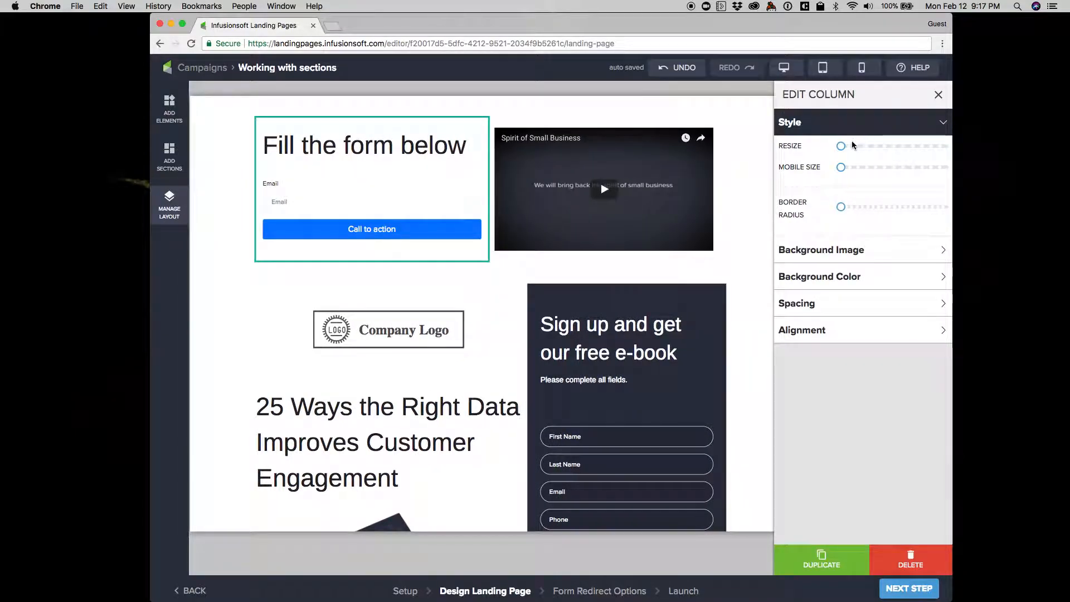
{"action": "left_click_drag", "start_coordinate": [843, 147], "coordinate": [883, 154]}
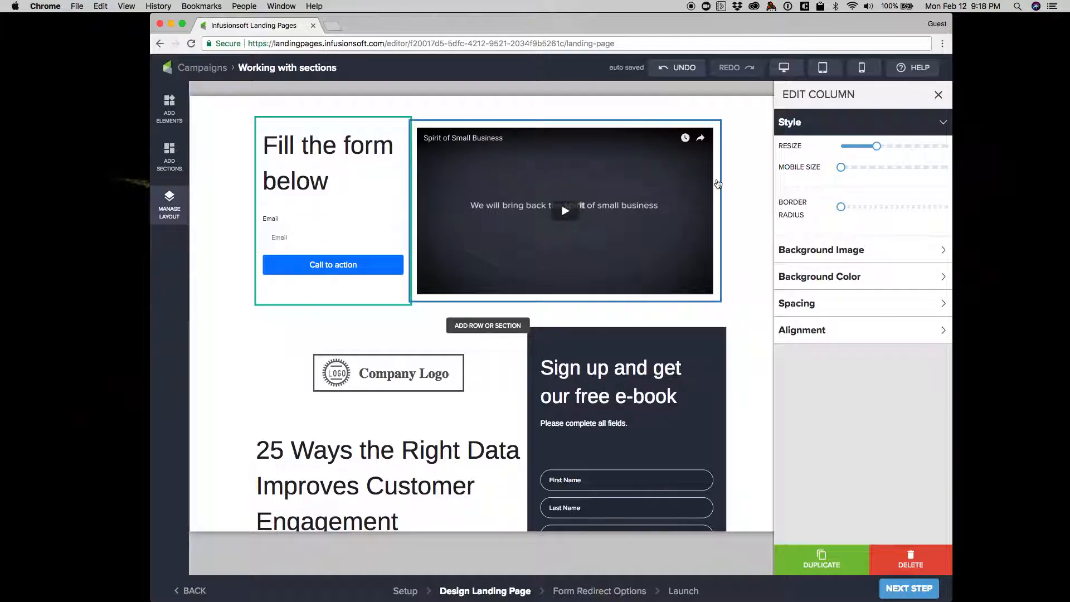
Try other widths for the form's column in Blank section and return it to about one third of the row
{"action": "left_click_drag", "start_coordinate": [880, 148], "coordinate": [909, 146]}
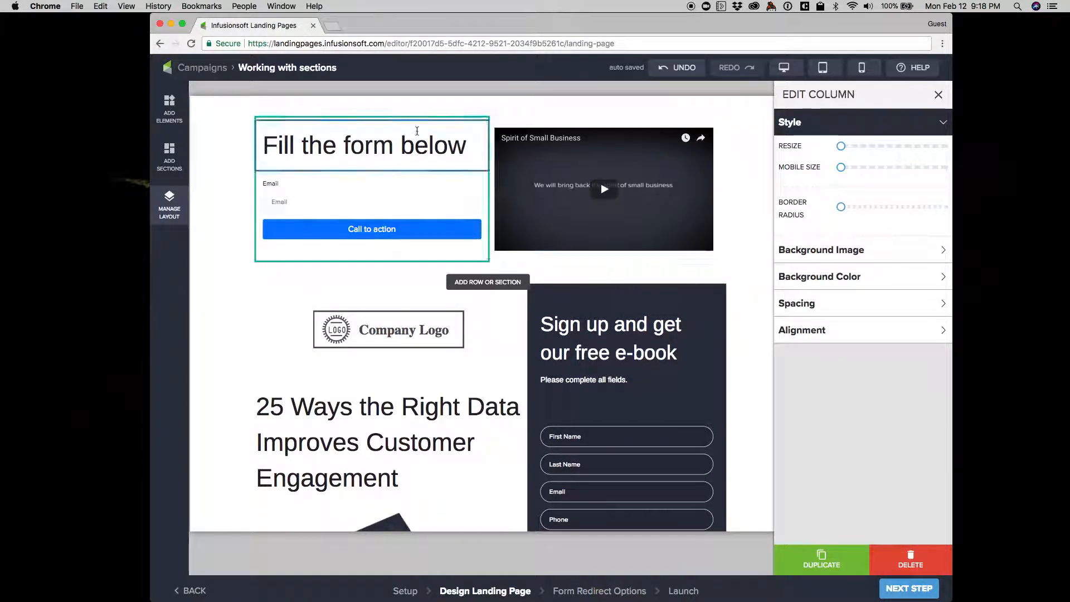
{"action": "left_click_drag", "start_coordinate": [843, 147], "coordinate": [885, 149]}
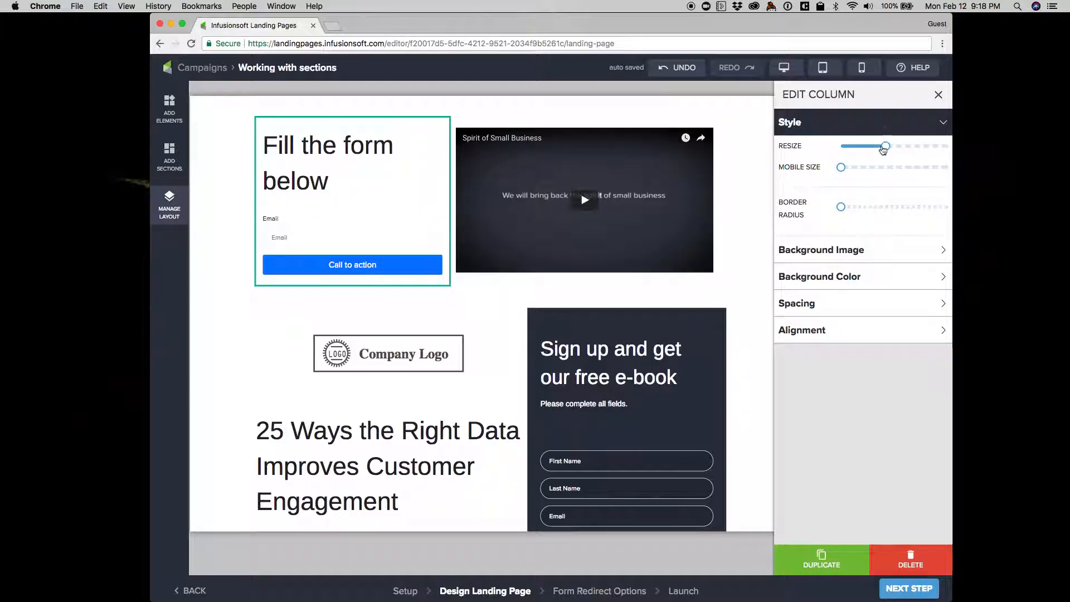
{"action": "mouse_move", "coordinate": [888, 148]}
{"action": "left_mouse_down"}
{"action": "mouse_move", "coordinate": [952, 149]}
{"action": "mouse_move", "coordinate": [876, 149]}
{"action": "left_mouse_up"}
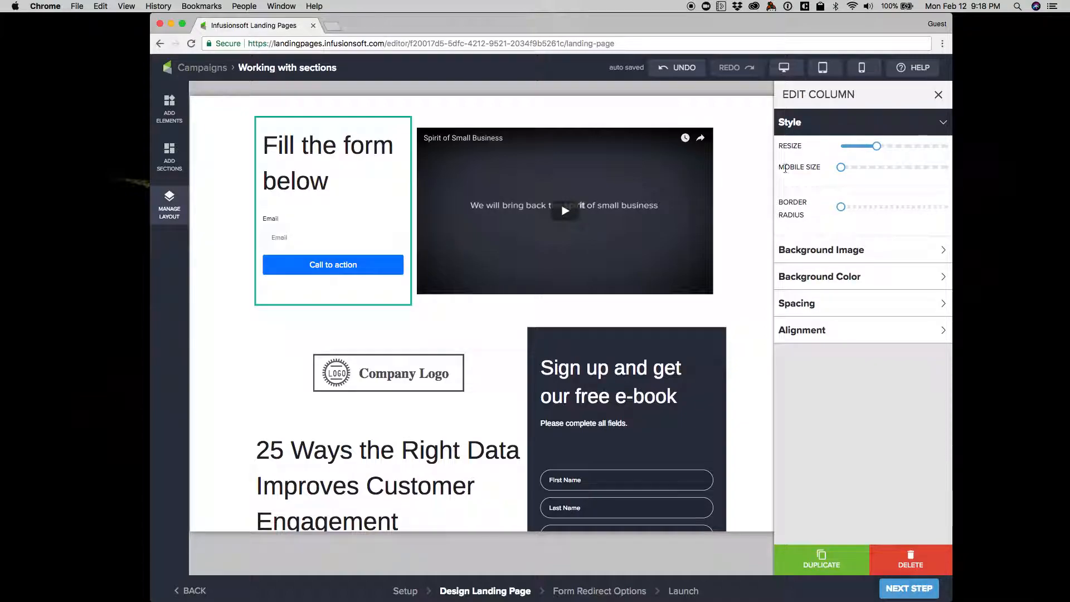
Set the form column's mobile size to the maximum in the mobile preview and return to the desktop view
{"action": "left_click", "coordinate": [866, 69]}
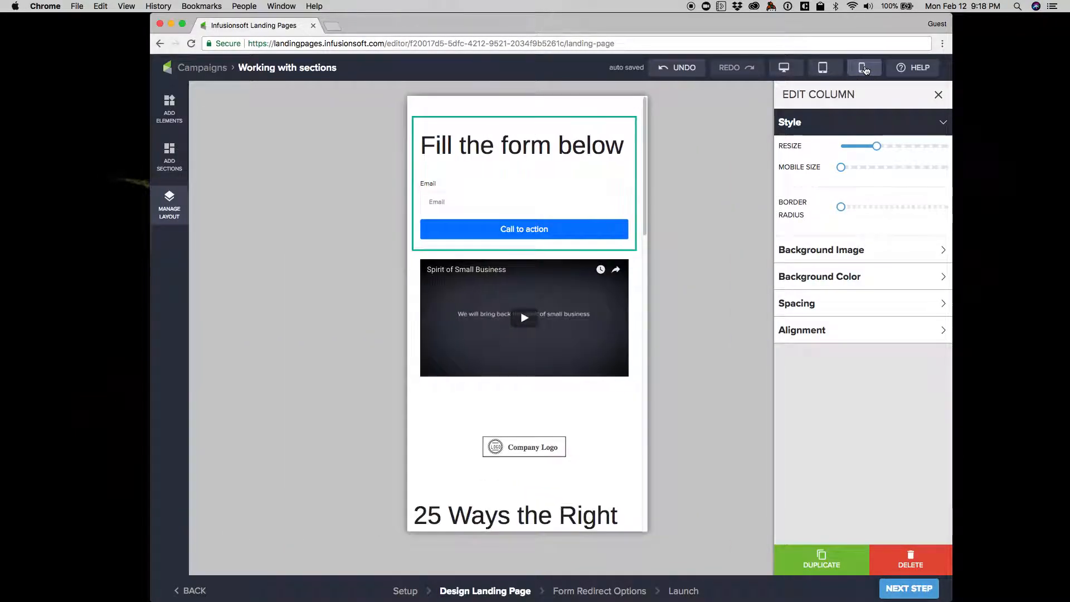
{"action": "left_click_drag", "start_coordinate": [841, 168], "coordinate": [947, 170]}
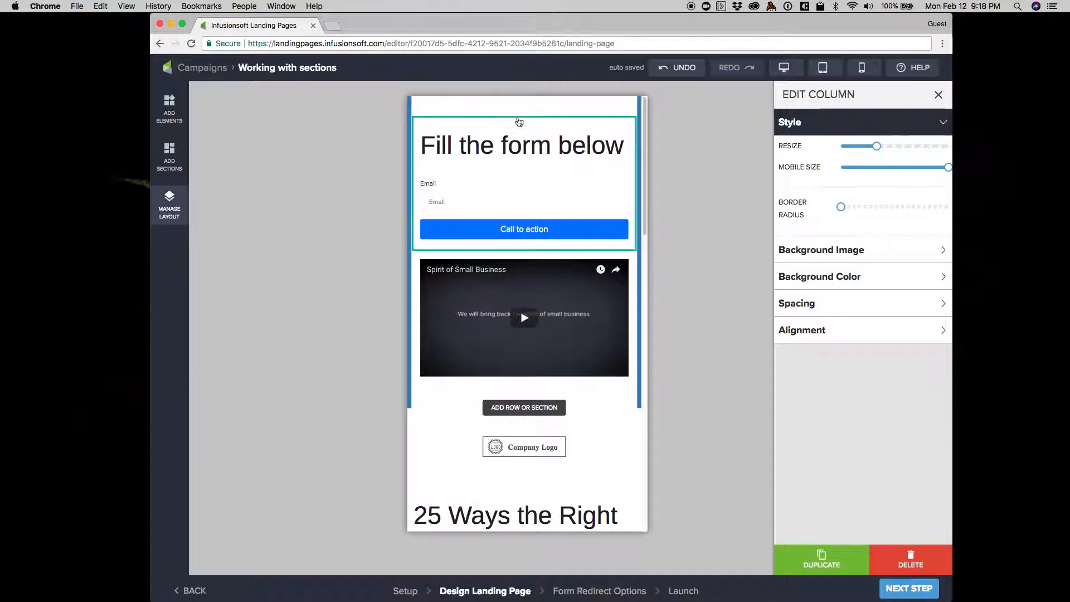
{"action": "left_click", "coordinate": [784, 68]}
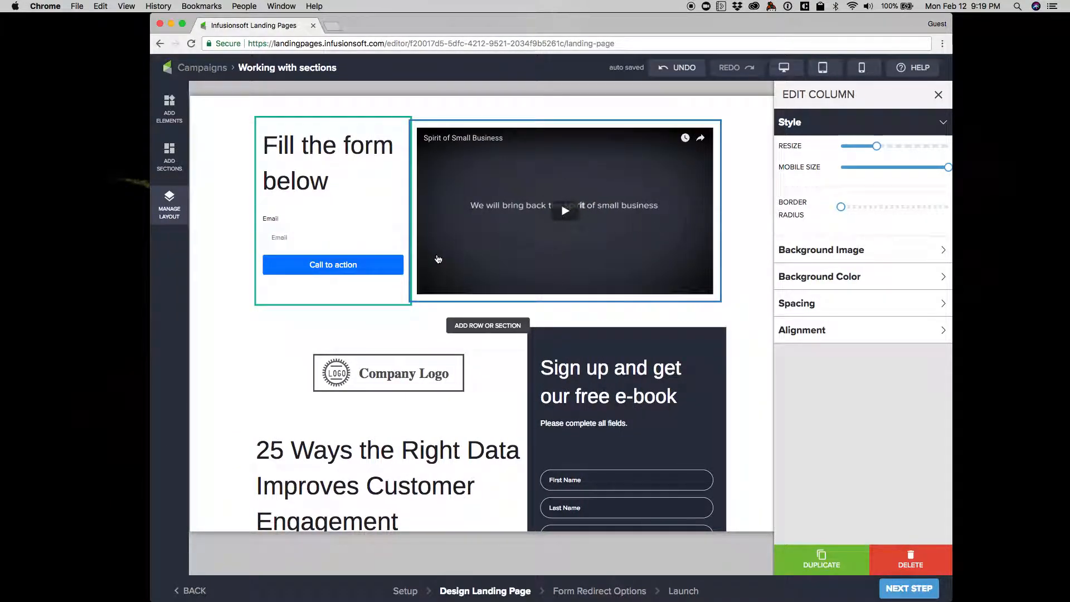
Give Blank section a light turquoise background color, #80deea, and save the color
{"action": "left_click", "coordinate": [208, 171]}
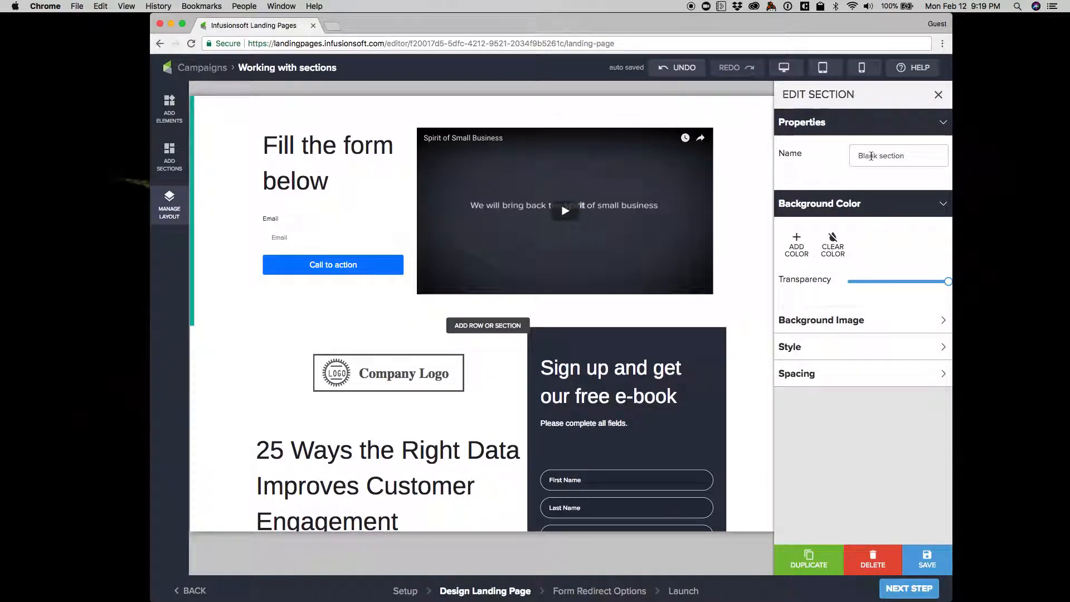
{"action": "left_click", "coordinate": [796, 244]}
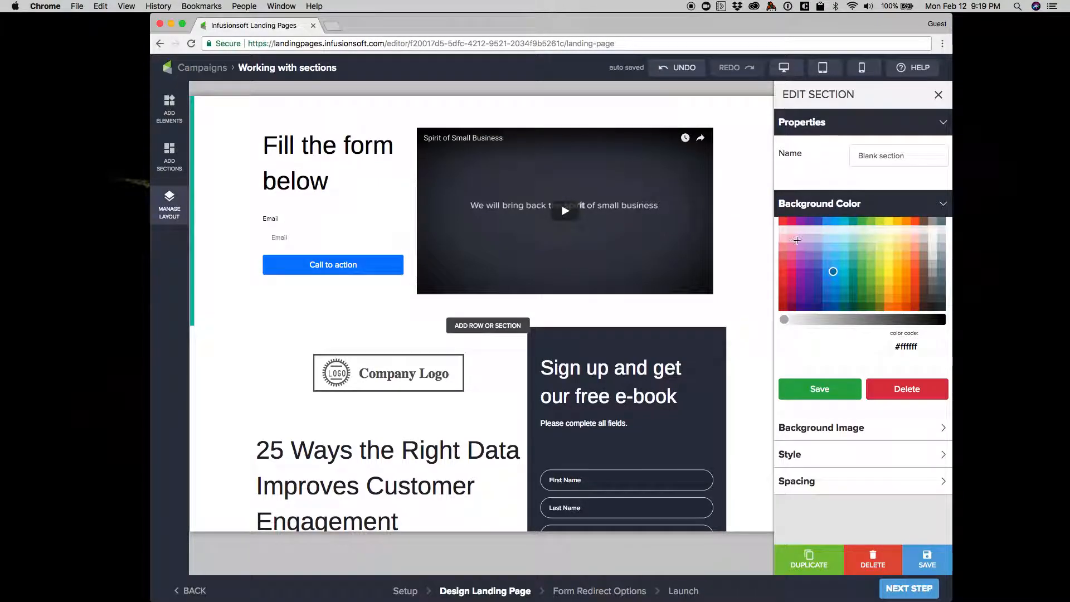
{"action": "left_click", "coordinate": [846, 248]}
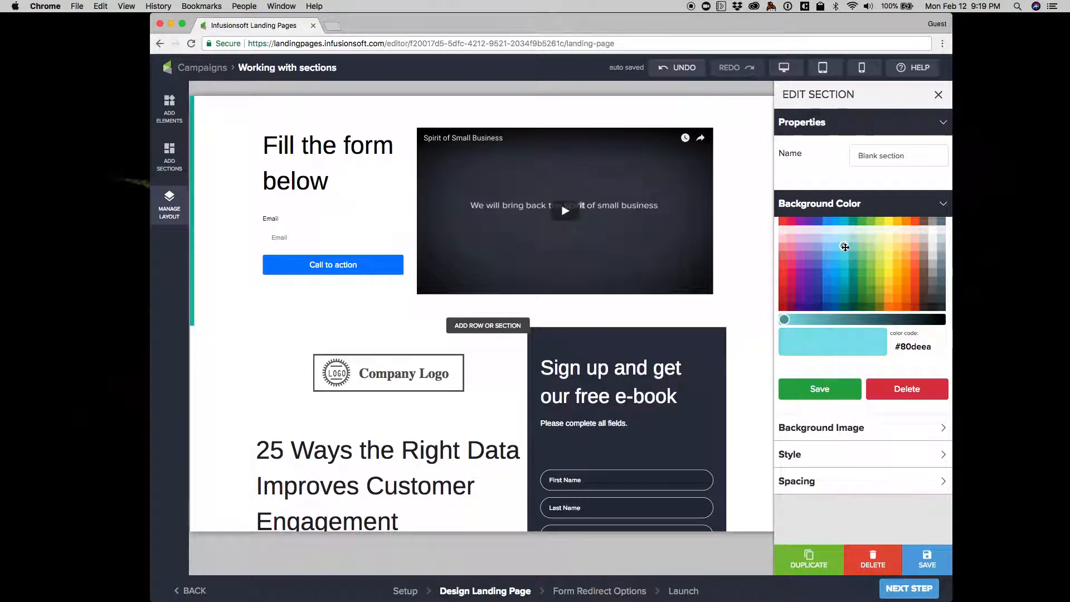
{"action": "left_click", "coordinate": [847, 390]}
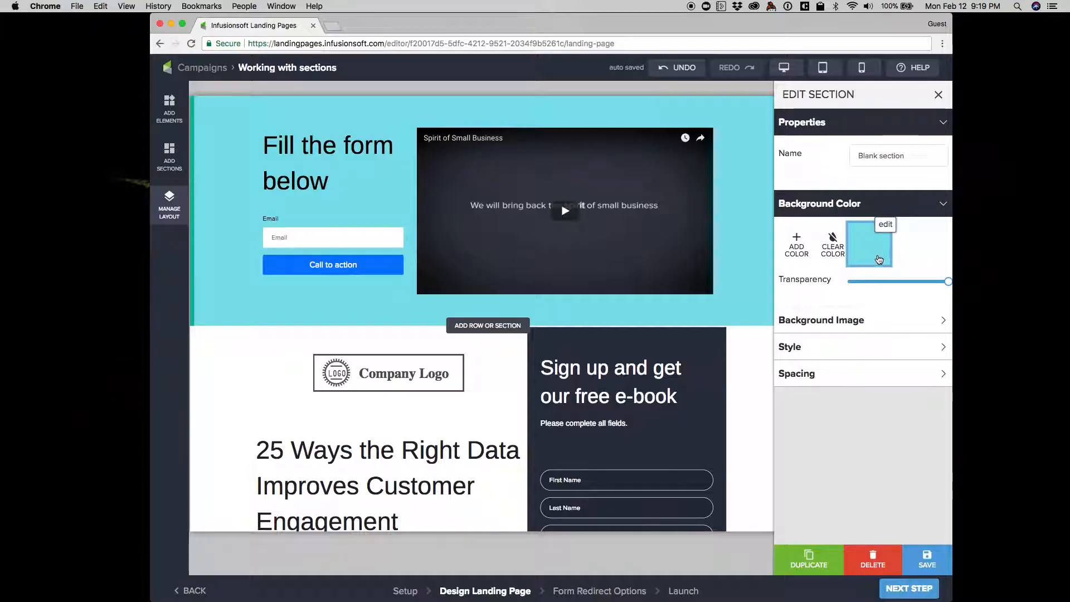
Review the page layout hierarchy from the section list down to the elements in Column 1 of Blank section
{"action": "left_click", "coordinate": [166, 210]}
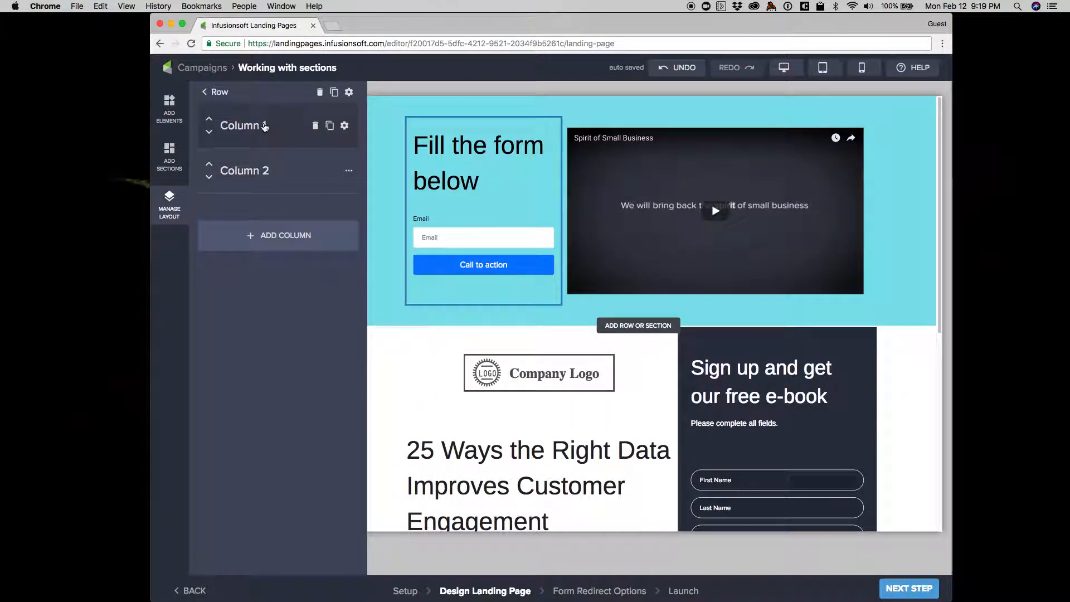
{"action": "left_click", "coordinate": [216, 93]}
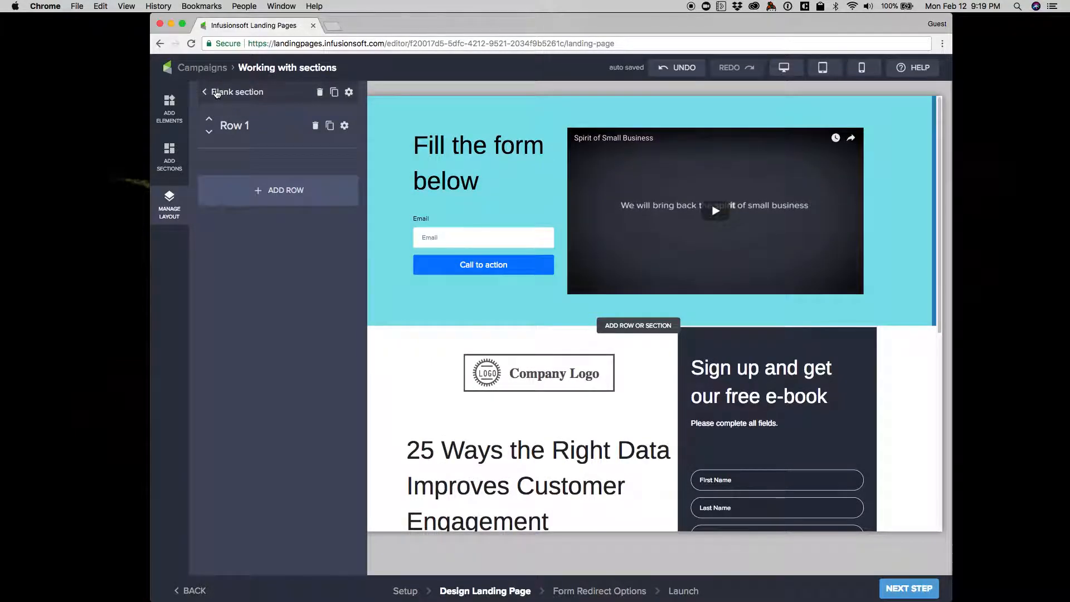
{"action": "left_click", "coordinate": [216, 93]}
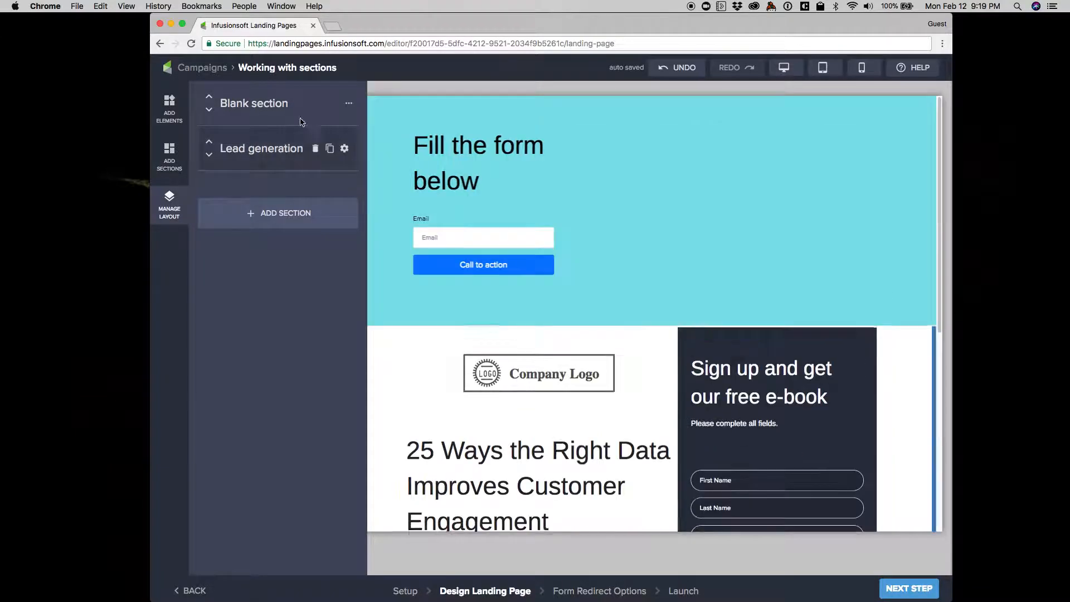
{"action": "left_click", "coordinate": [254, 105]}
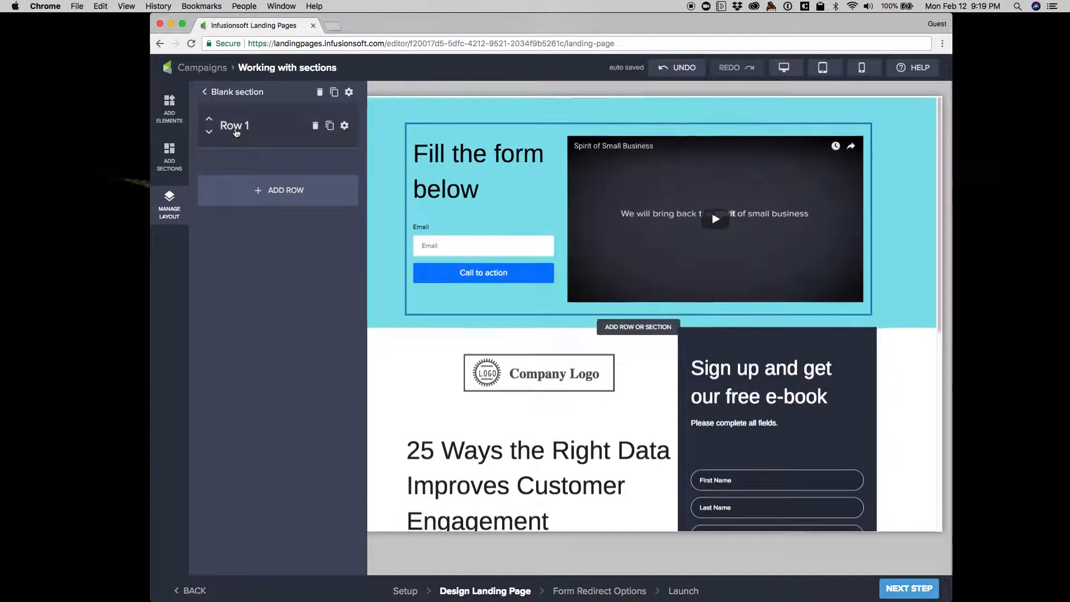
{"action": "left_click", "coordinate": [235, 126]}
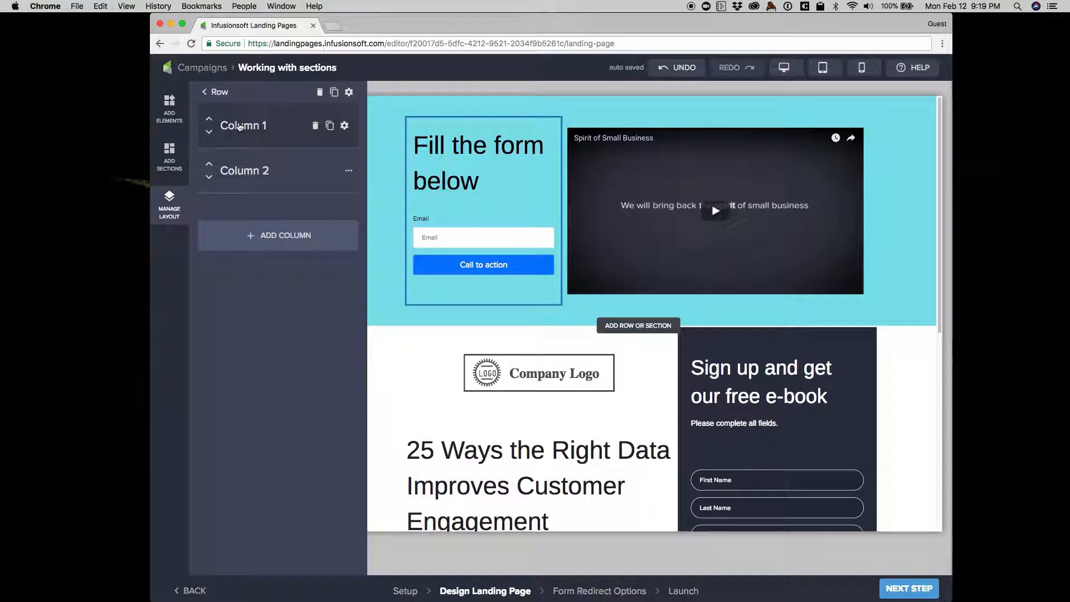
{"action": "left_click", "coordinate": [240, 126]}
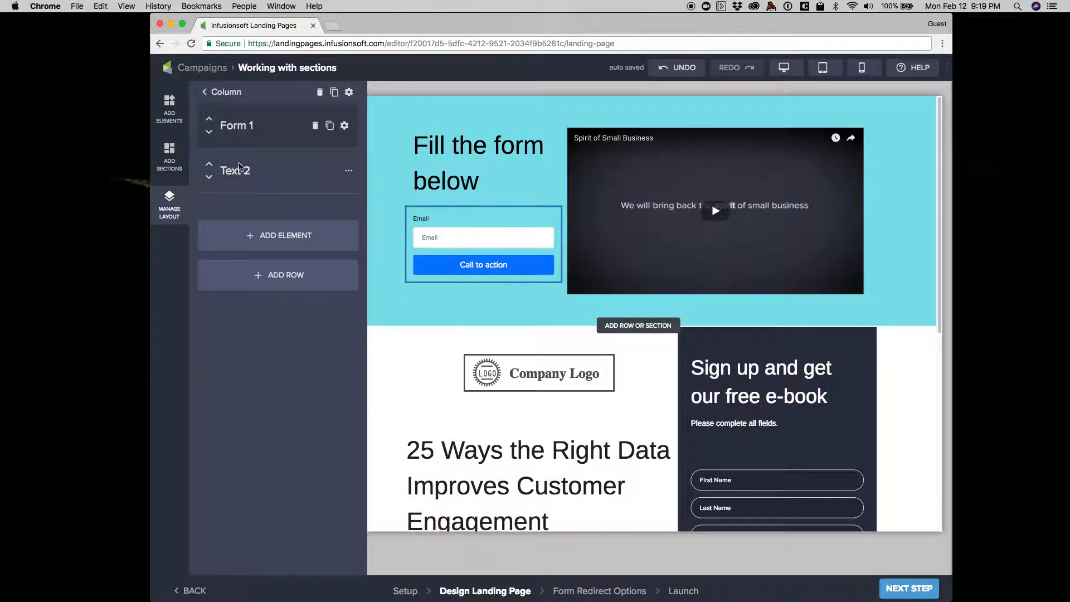
{"action": "left_click", "coordinate": [223, 92]}
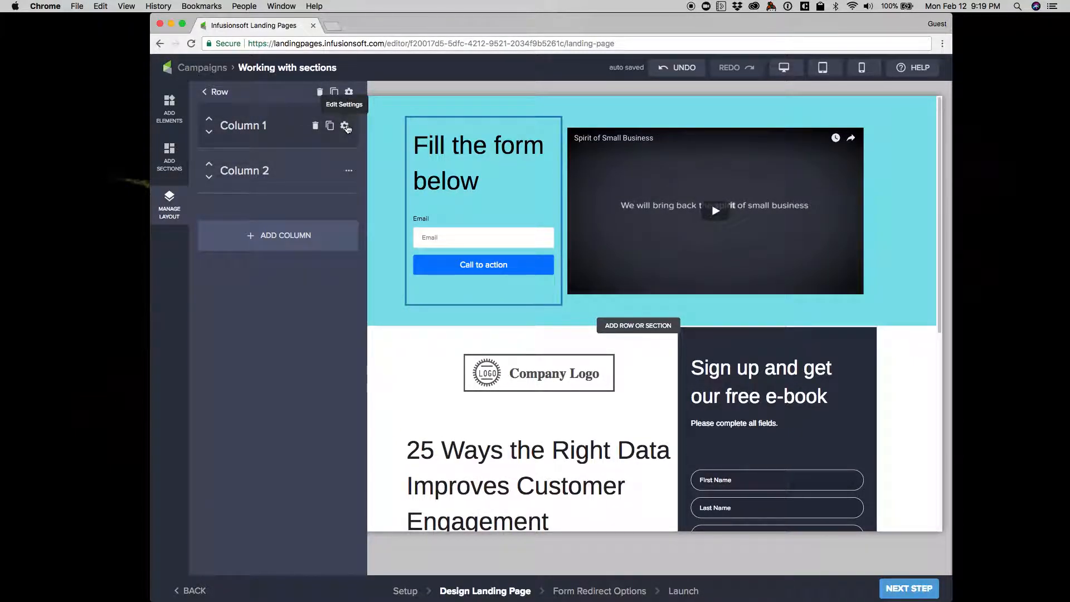
Set the background color of Column 1 in Blank section to pale blue, #e1f5fe, and save the color
{"action": "left_click", "coordinate": [346, 128]}
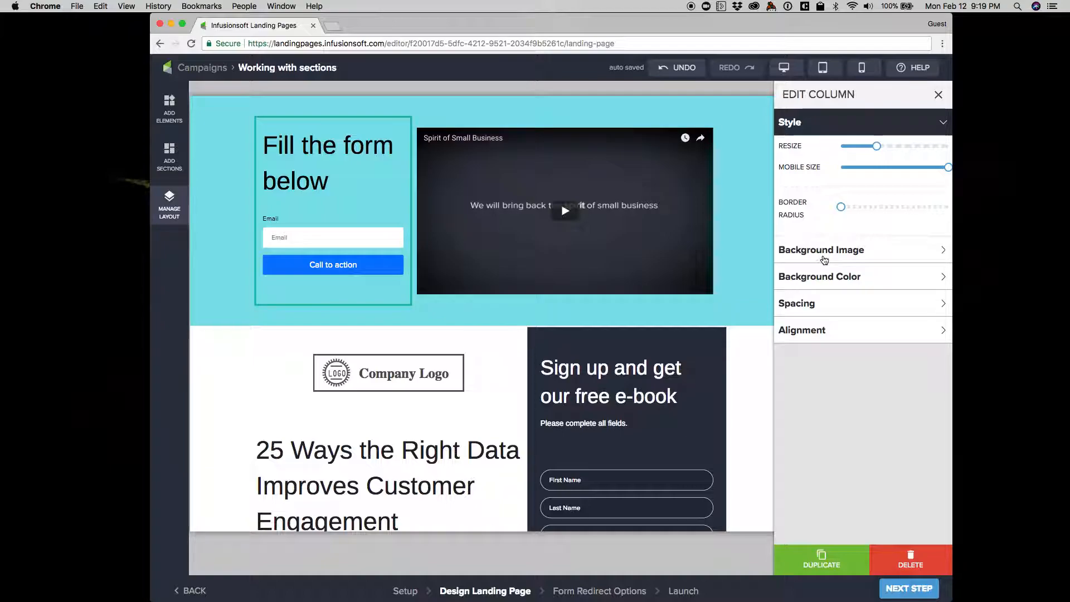
{"action": "left_click", "coordinate": [823, 279]}
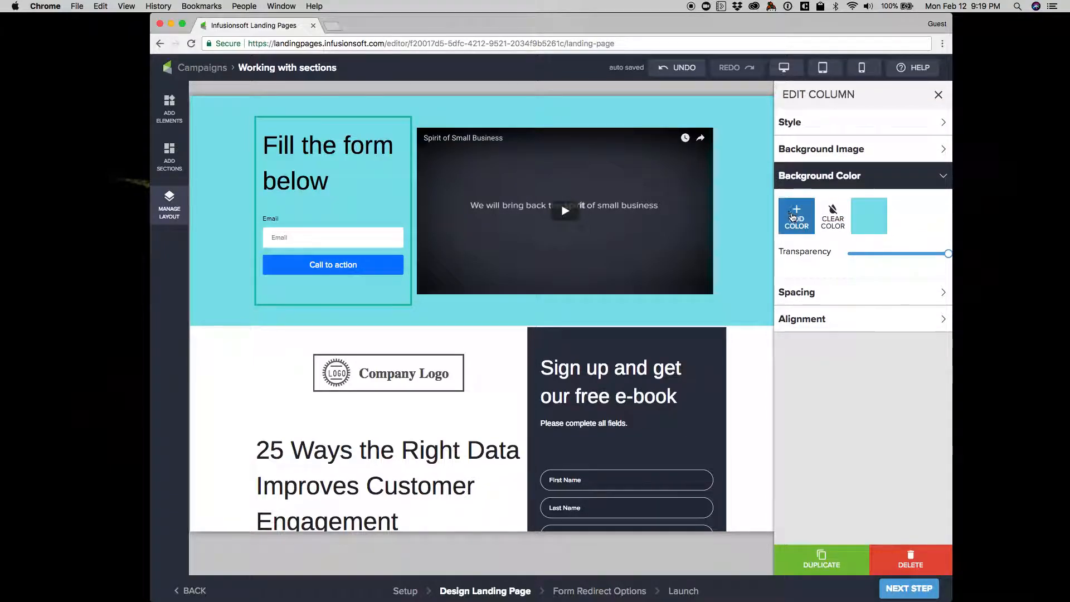
{"action": "left_click", "coordinate": [792, 213]}
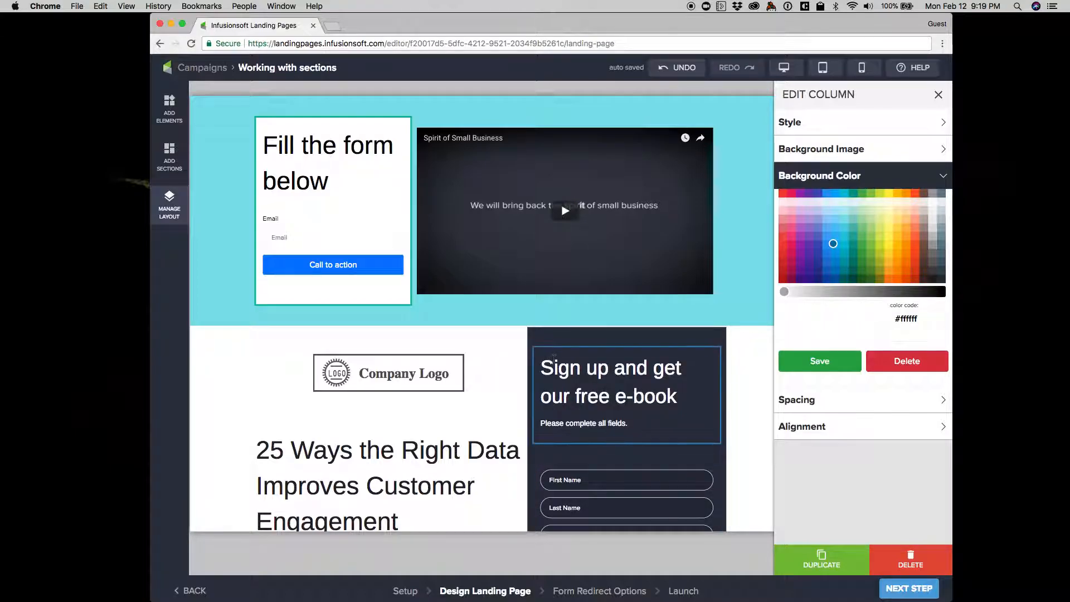
{"action": "scroll", "coordinate": [566, 447], "scroll_direction": "down", "scroll_amount": 4}
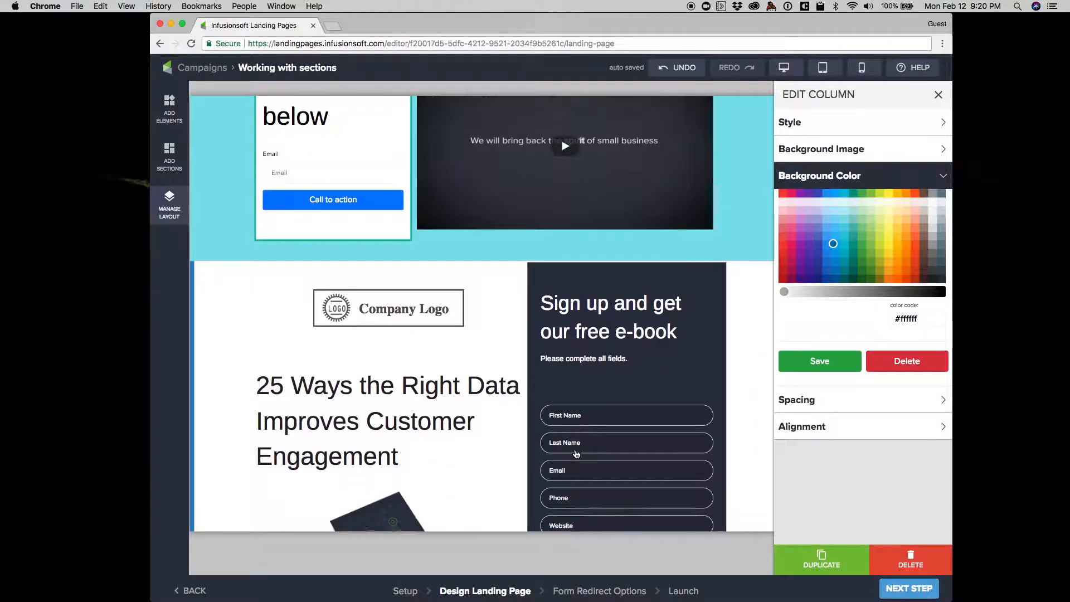
{"action": "scroll", "coordinate": [566, 446], "scroll_direction": "up", "scroll_amount": 4}
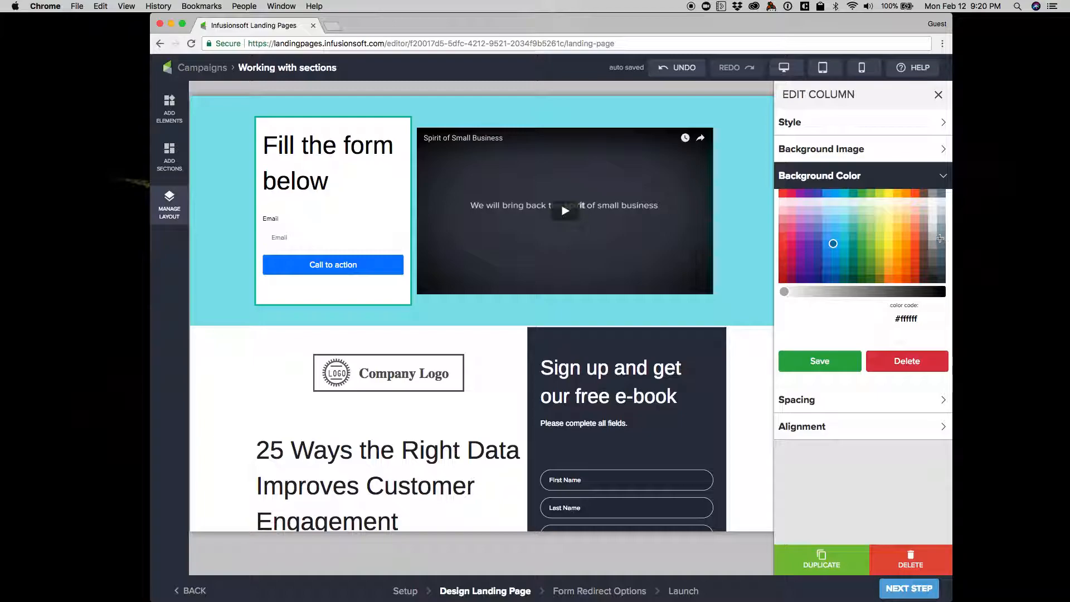
{"action": "left_click", "coordinate": [838, 202]}
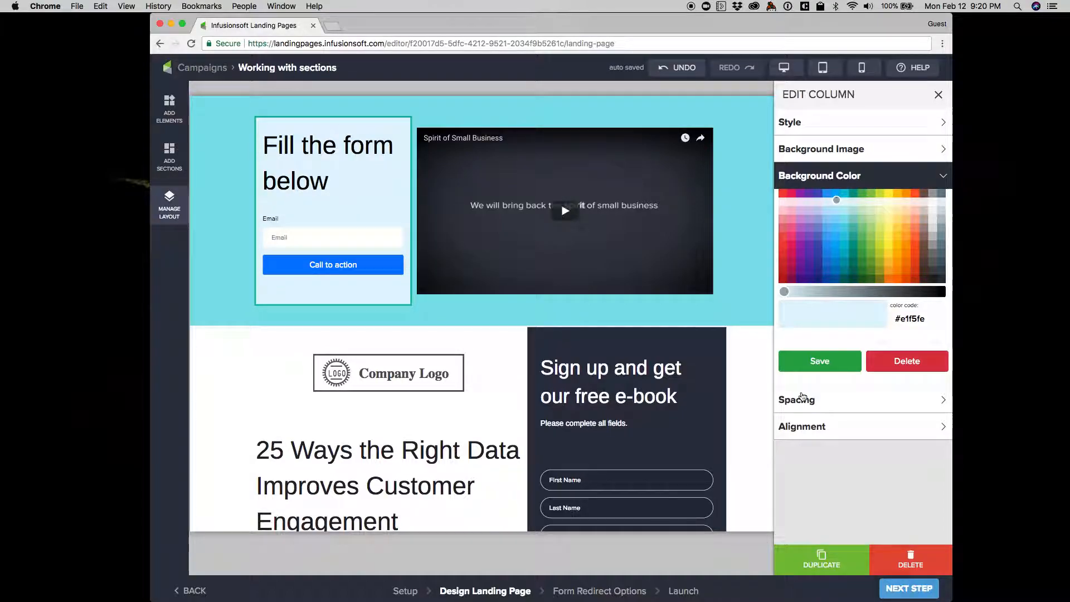
{"action": "left_click", "coordinate": [820, 363]}
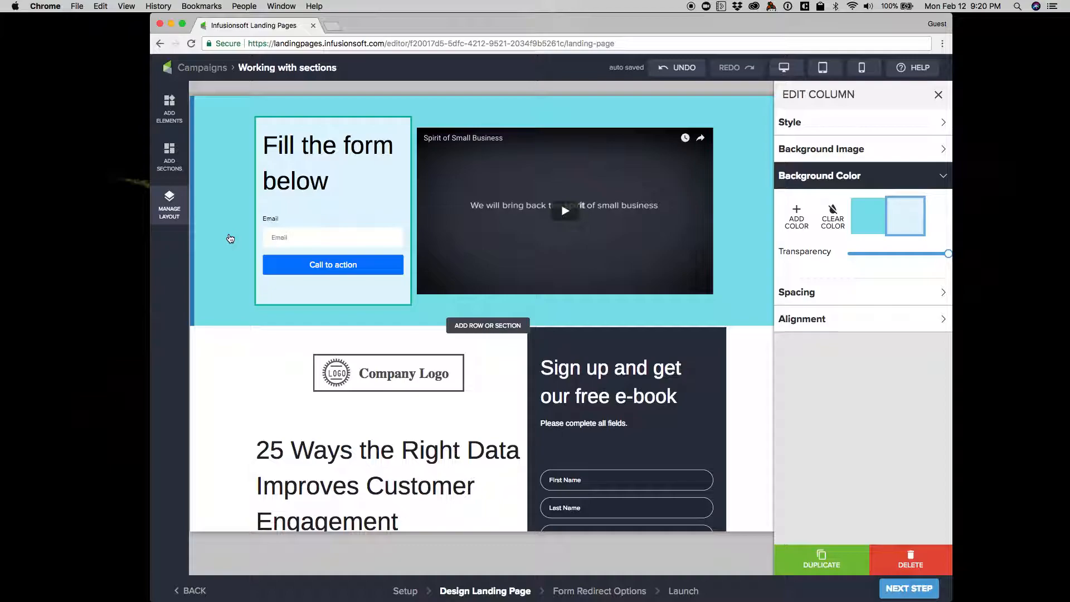
Examine the settings of the Lead generation and Blank sections, and the background color of Column 1 through the layout hierarchy
{"action": "left_click", "coordinate": [234, 394]}
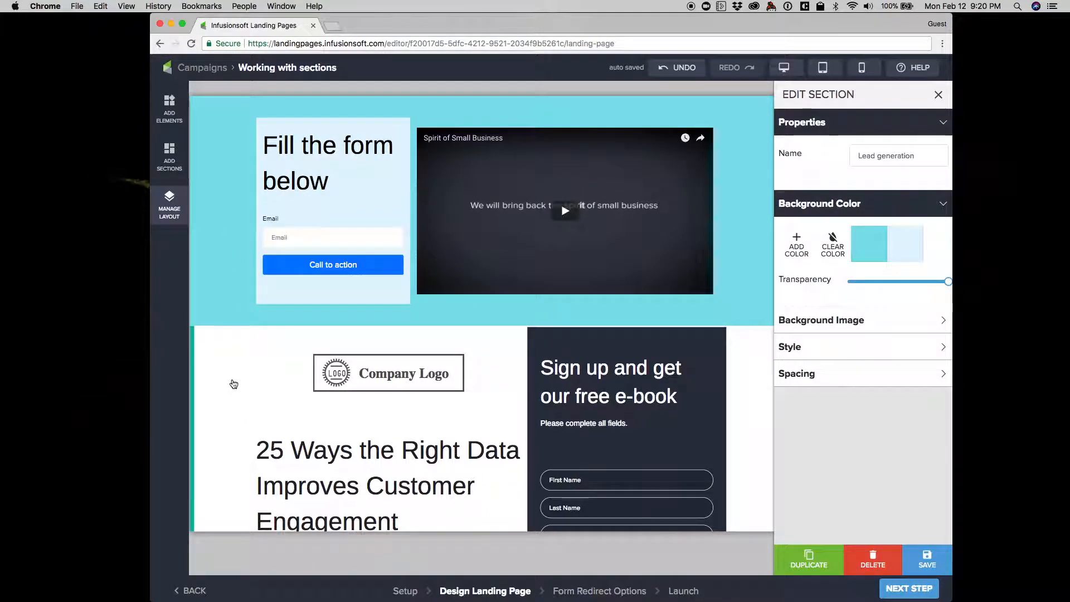
{"action": "left_click", "coordinate": [218, 162]}
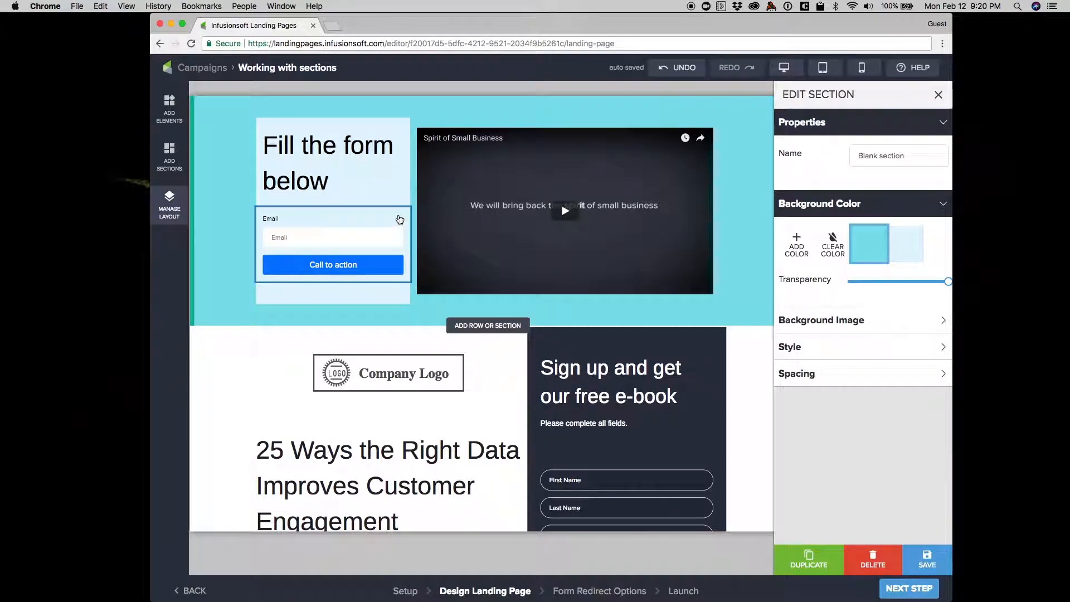
{"action": "left_click", "coordinate": [170, 201]}
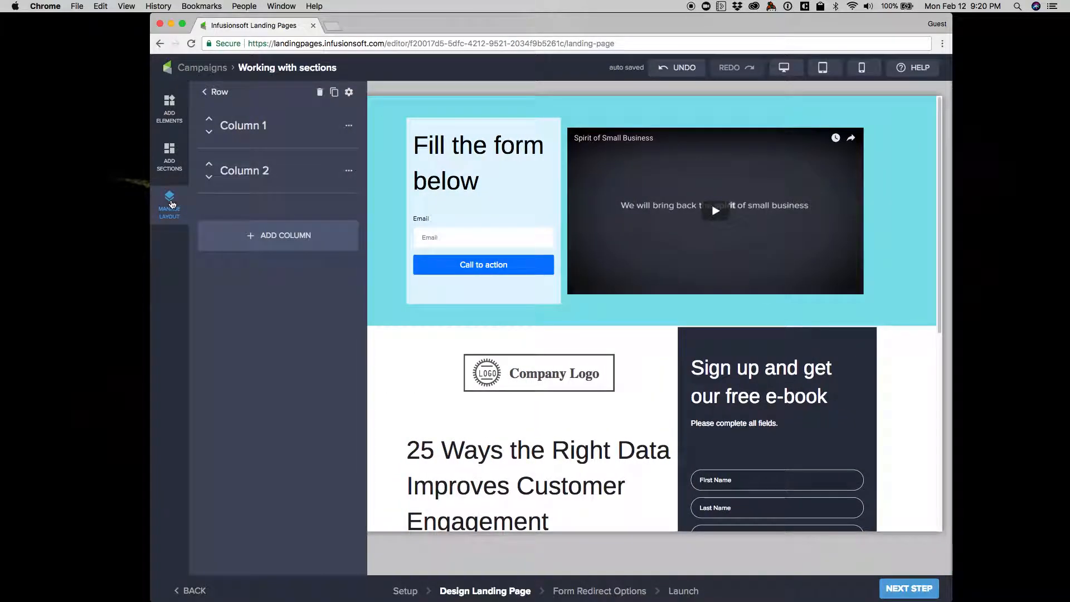
{"action": "left_click", "coordinate": [207, 93]}
{"action": "left_click", "coordinate": [217, 95]}
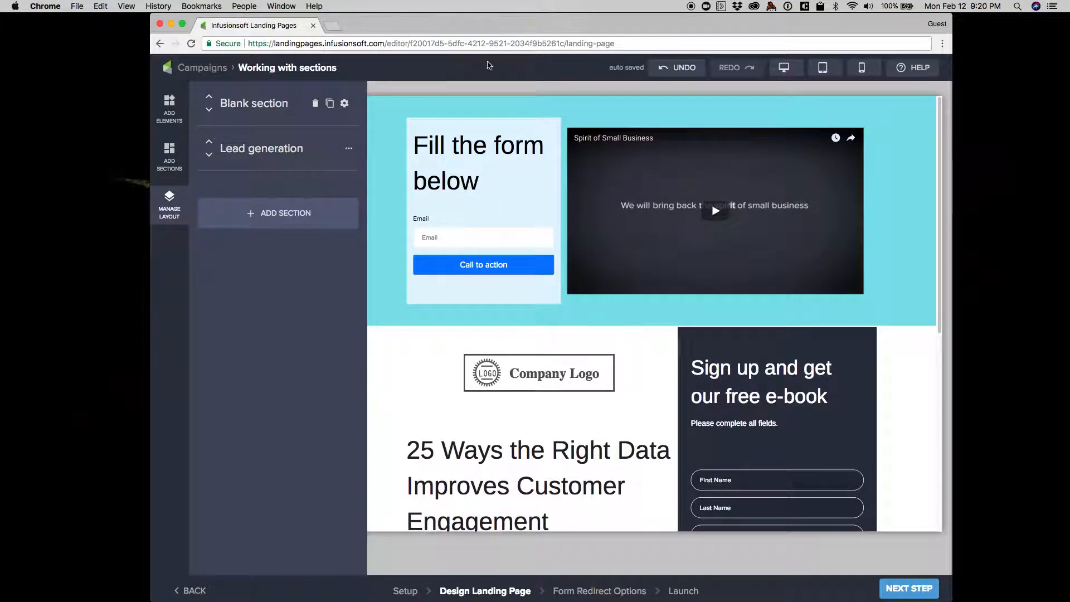
{"action": "left_click", "coordinate": [233, 104]}
{"action": "left_click", "coordinate": [232, 128]}
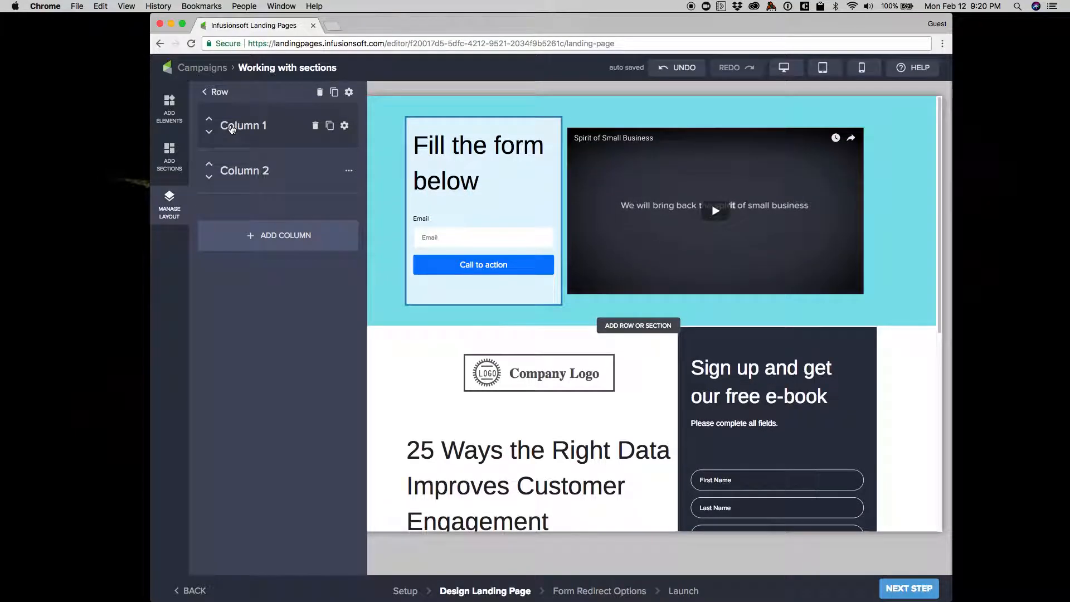
{"action": "left_click", "coordinate": [344, 125]}
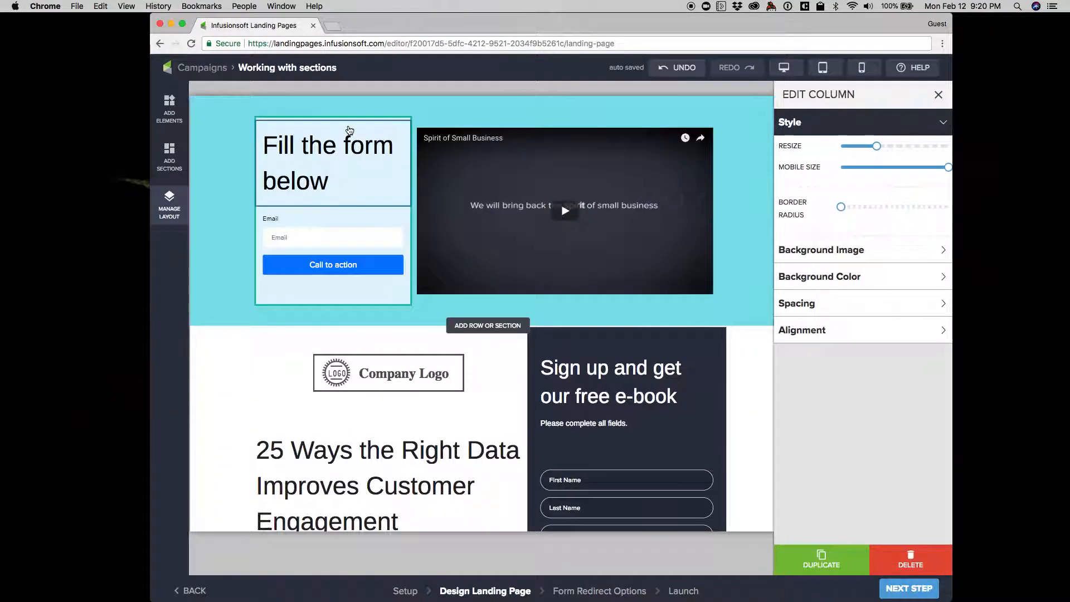
{"action": "left_click", "coordinate": [826, 280]}
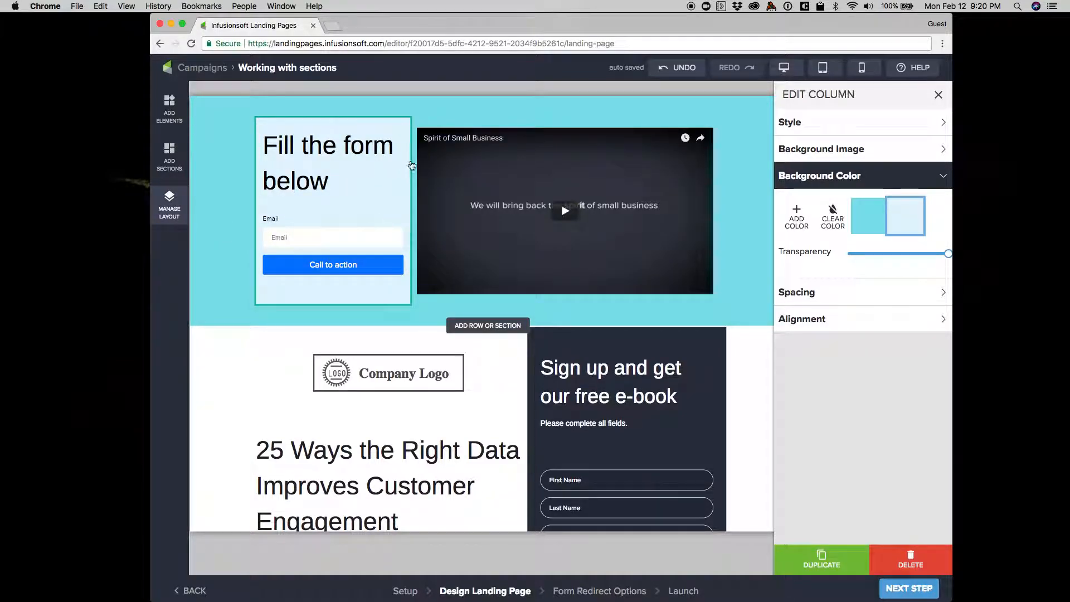
Select the column holding the video in Blank section and view its style settings
{"action": "left_click", "coordinate": [437, 123]}
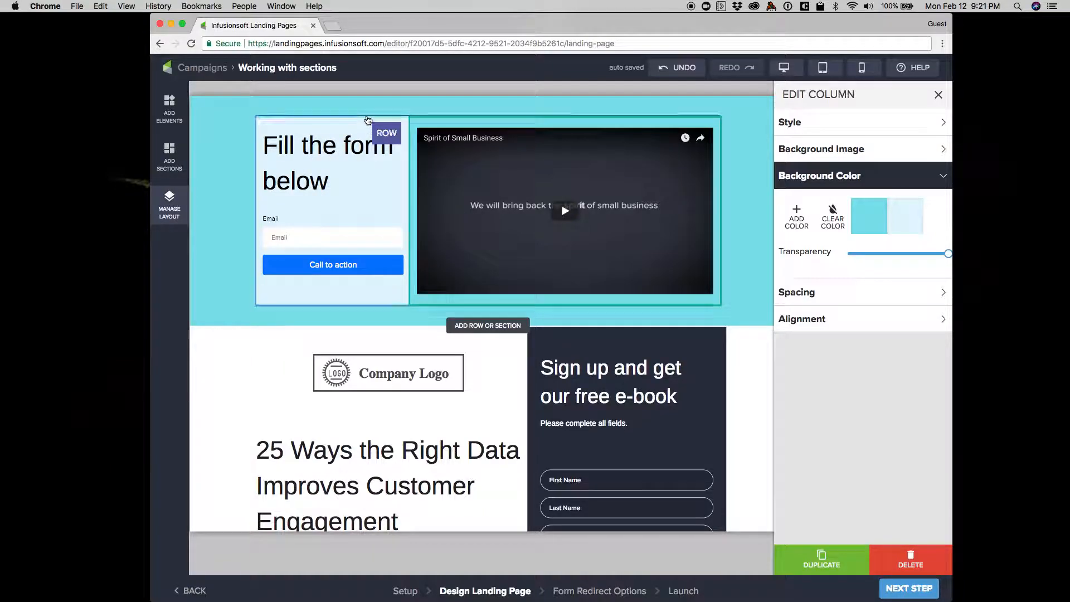
{"action": "mouse_move", "coordinate": [367, 126]}
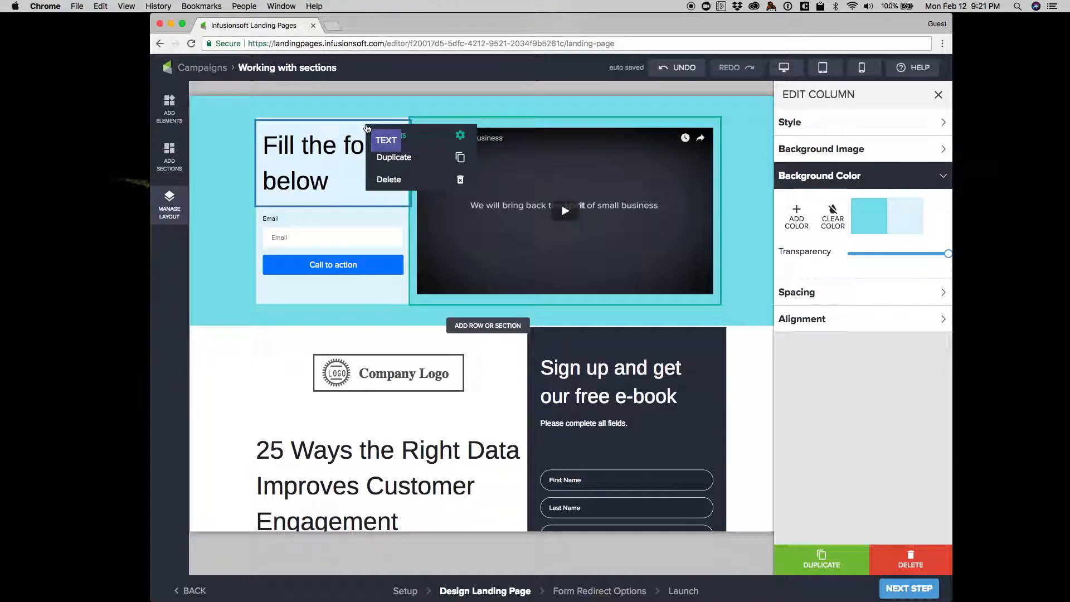
{"action": "mouse_move", "coordinate": [316, 124]}
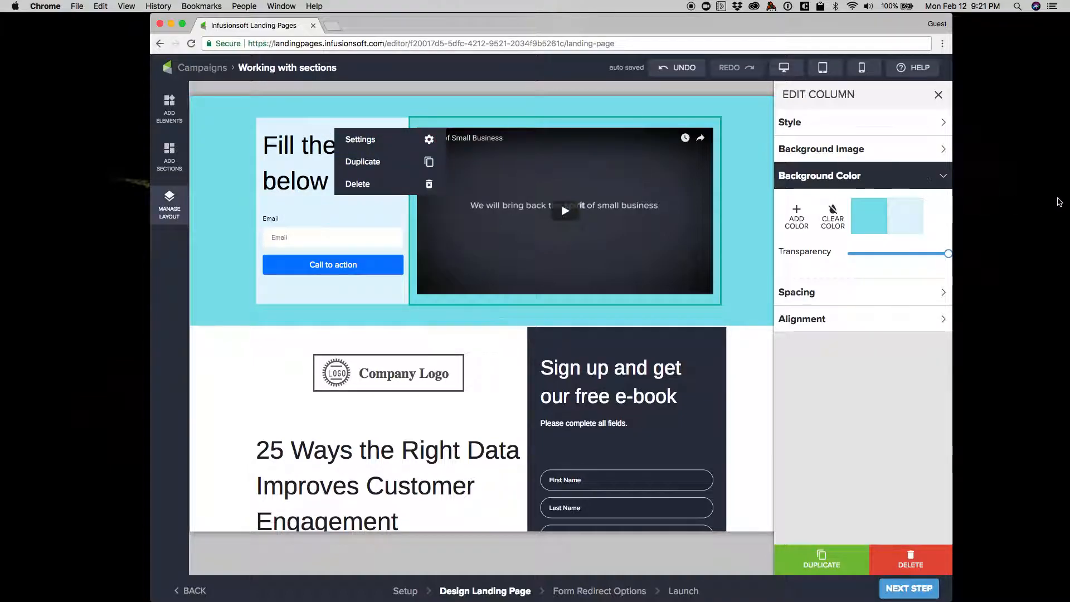
{"action": "left_click", "coordinate": [829, 125]}
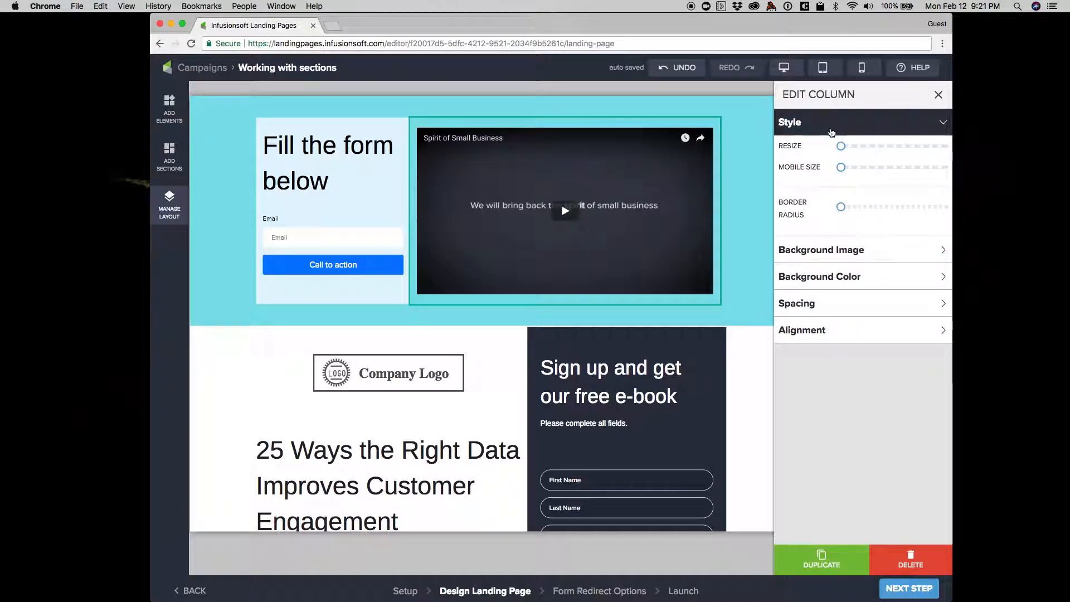
Narrow the column holding the video in Blank section, using the form column's size as reference, and align it right
{"action": "left_click", "coordinate": [381, 122]}
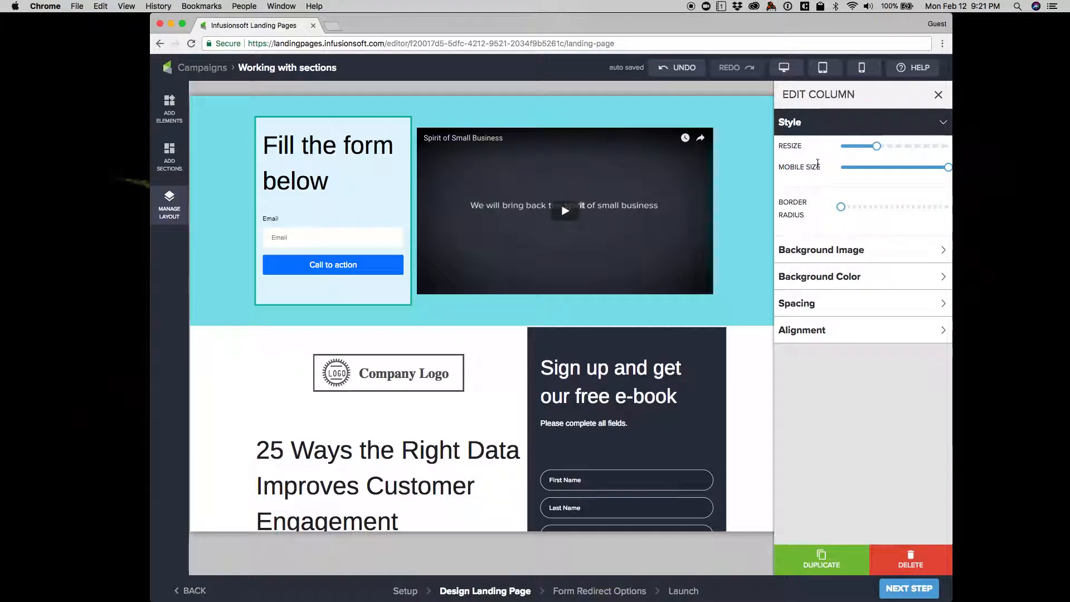
{"action": "mouse_move", "coordinate": [879, 148]}
{"action": "left_mouse_down"}
{"action": "mouse_move", "coordinate": [909, 146]}
{"action": "mouse_move", "coordinate": [866, 146]}
{"action": "mouse_move", "coordinate": [877, 148]}
{"action": "left_mouse_up"}
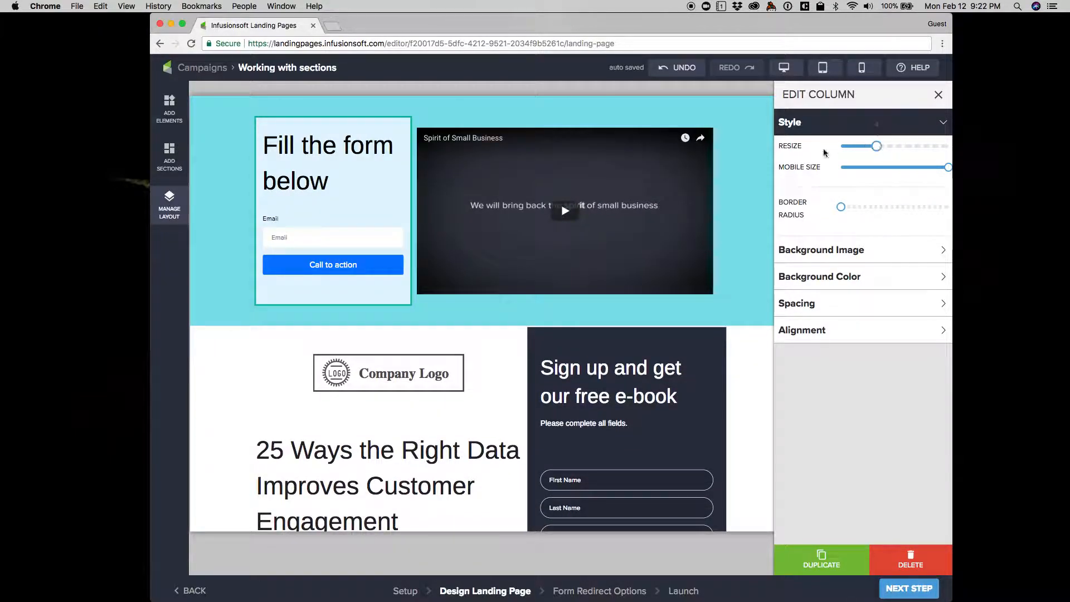
{"action": "left_click", "coordinate": [528, 122]}
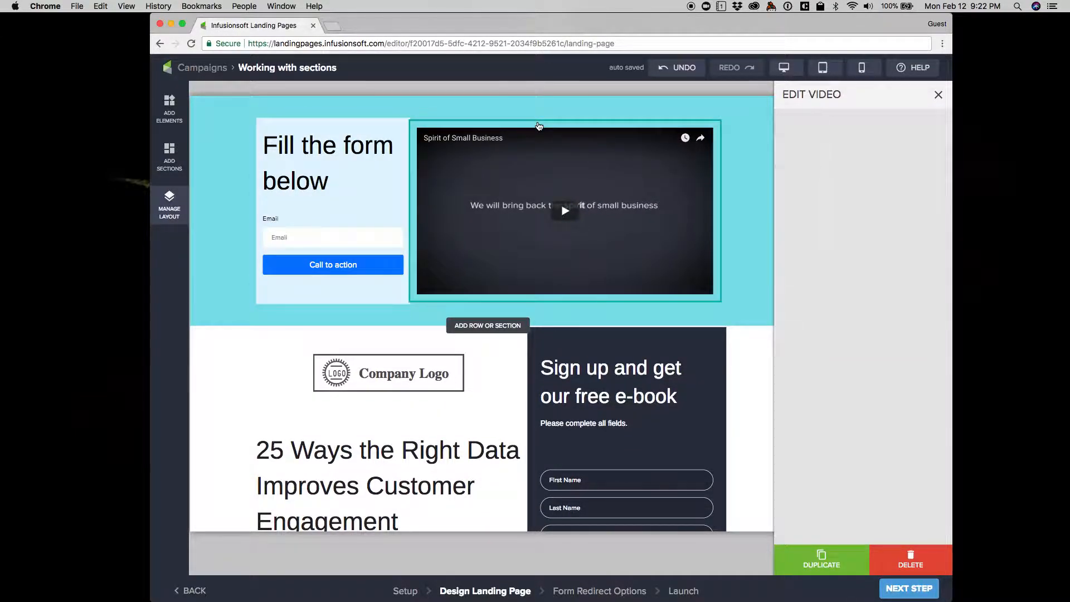
{"action": "left_click", "coordinate": [527, 119]}
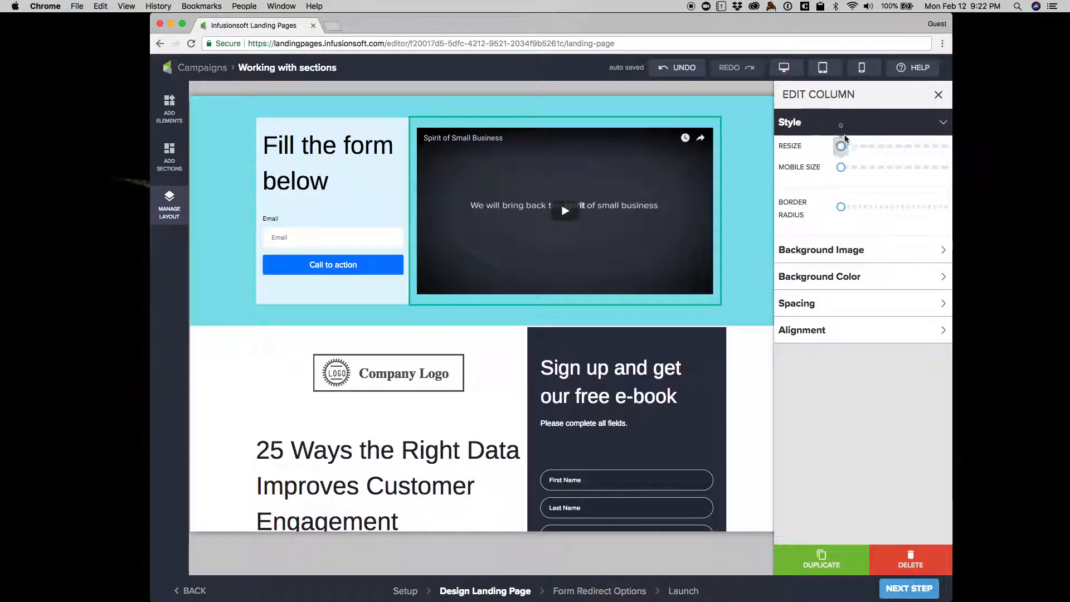
{"action": "left_click_drag", "start_coordinate": [843, 148], "coordinate": [886, 149]}
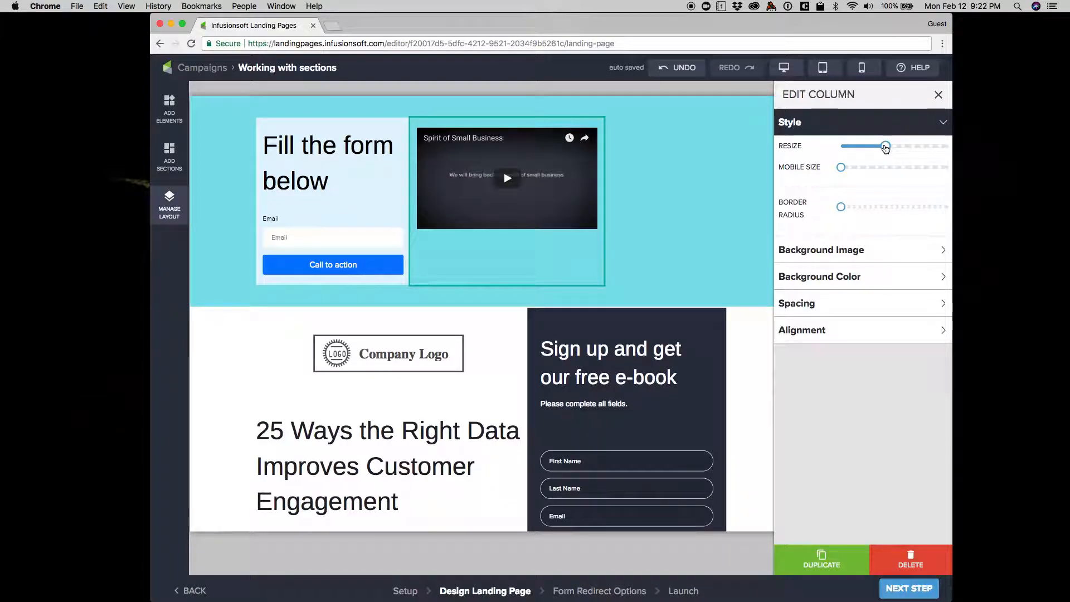
{"action": "left_click", "coordinate": [839, 332]}
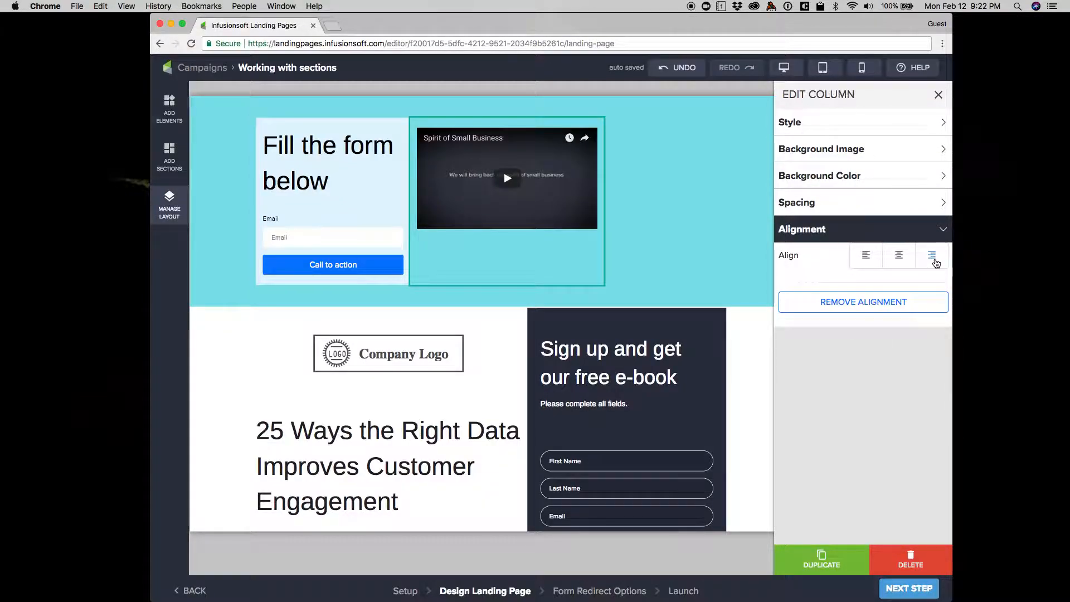
{"action": "left_click", "coordinate": [935, 258]}
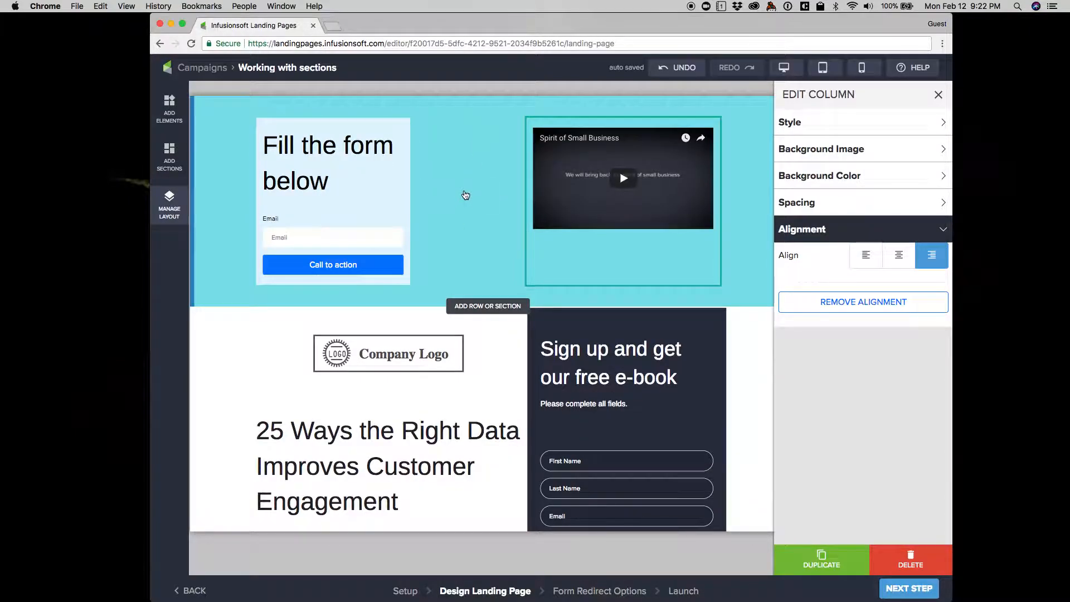
Compare no alignment, center and right alignment for Column 2 in Blank section through the layout hierarchy, ending on right
{"action": "left_click", "coordinate": [166, 212]}
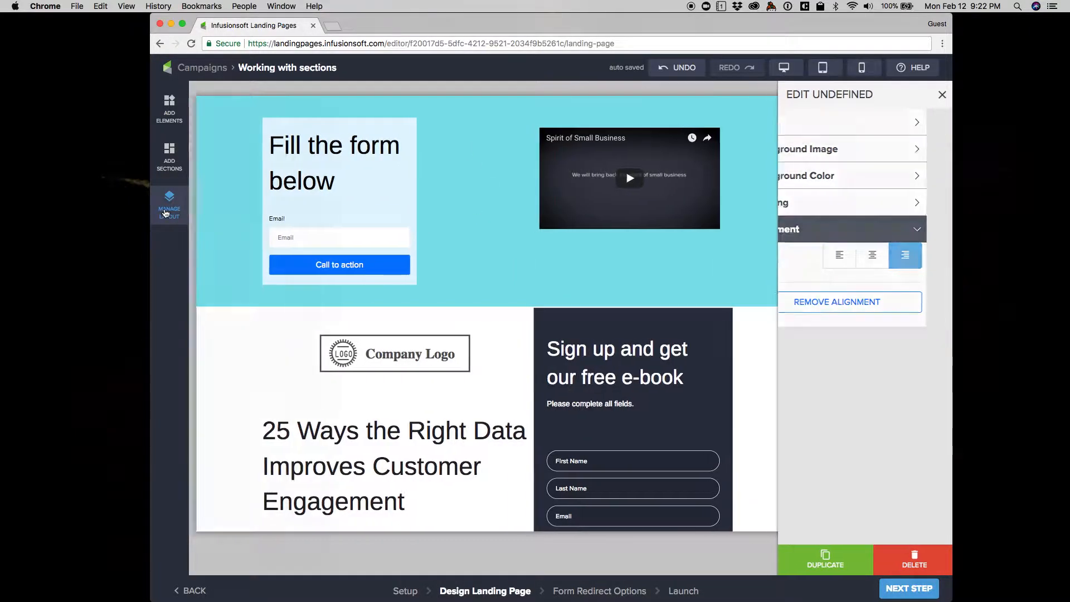
{"action": "mouse_move", "coordinate": [241, 129]}
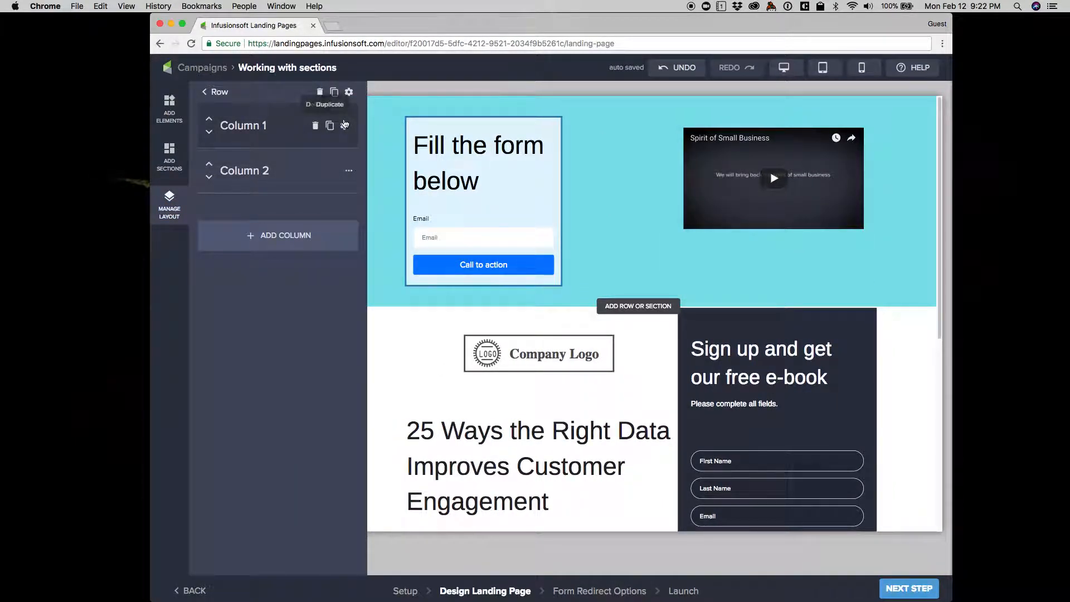
{"action": "mouse_move", "coordinate": [243, 177]}
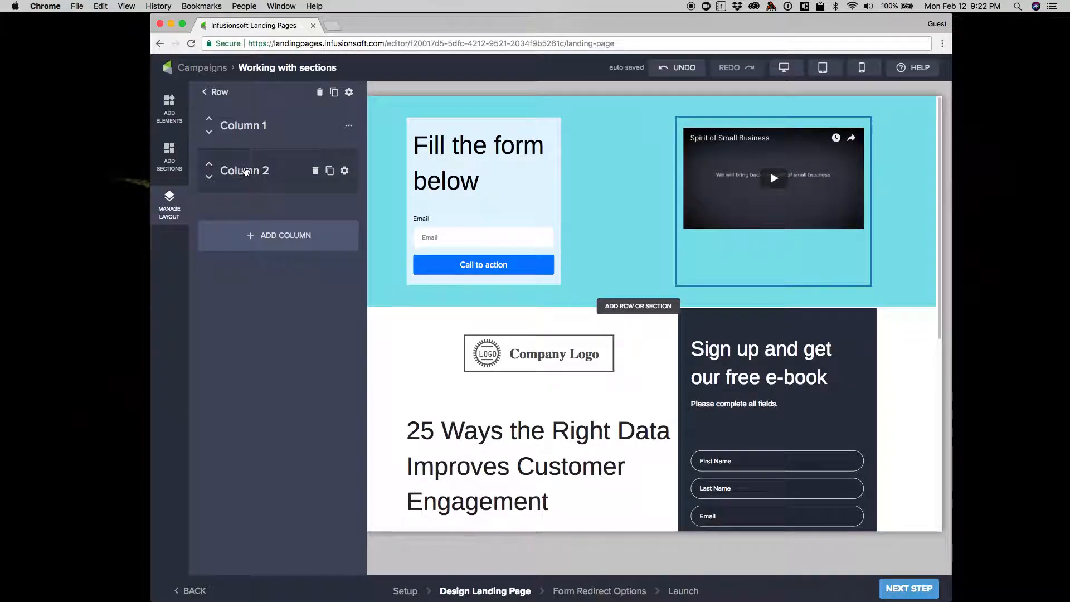
{"action": "left_click", "coordinate": [344, 170]}
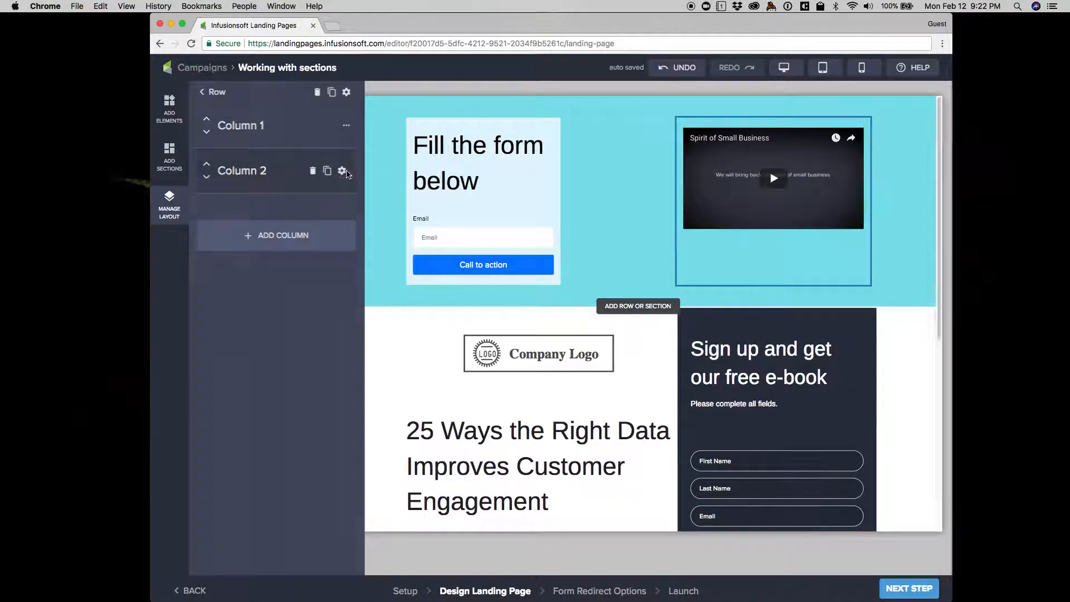
{"action": "left_click", "coordinate": [837, 331]}
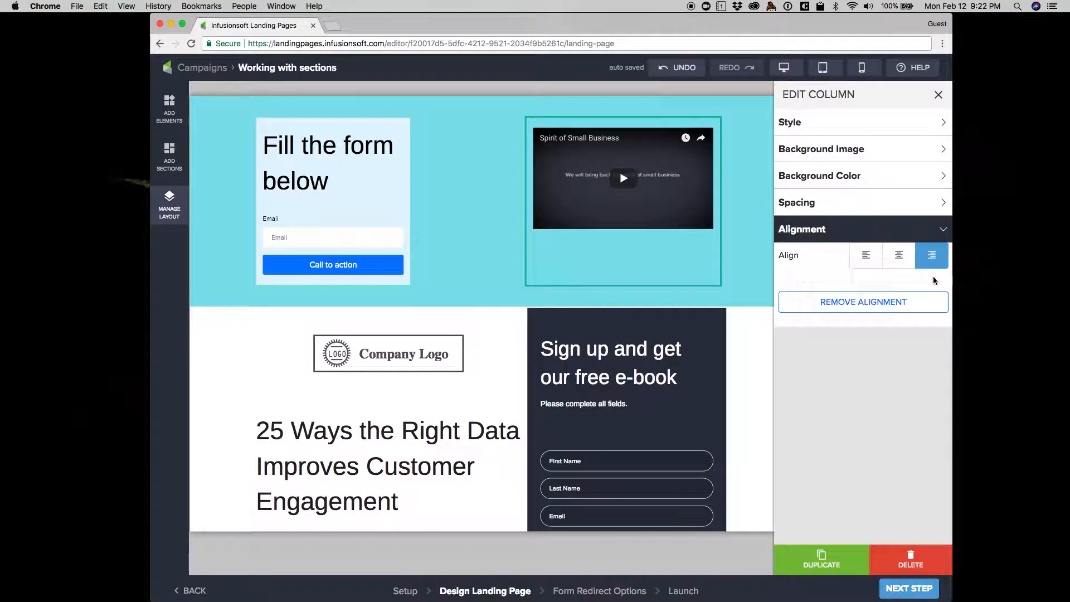
{"action": "left_click", "coordinate": [888, 306]}
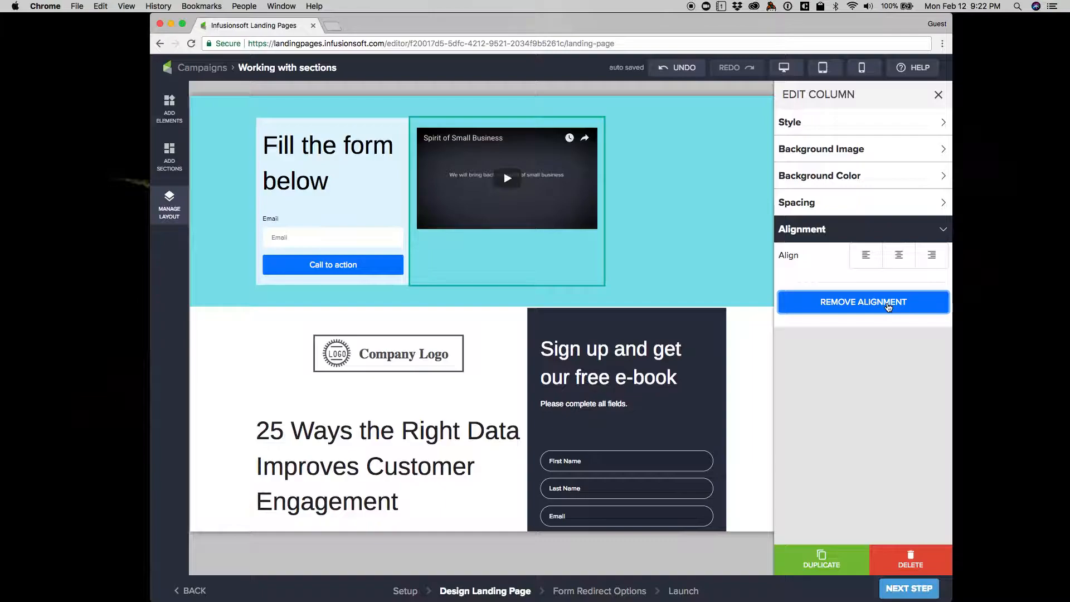
{"action": "left_click", "coordinate": [900, 257]}
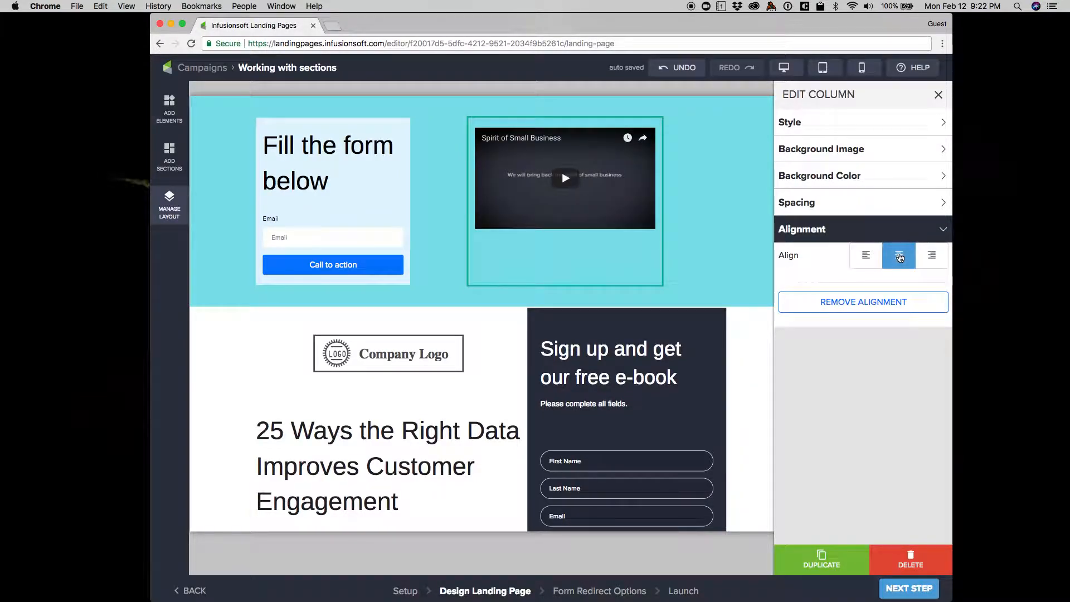
{"action": "left_click", "coordinate": [936, 261]}
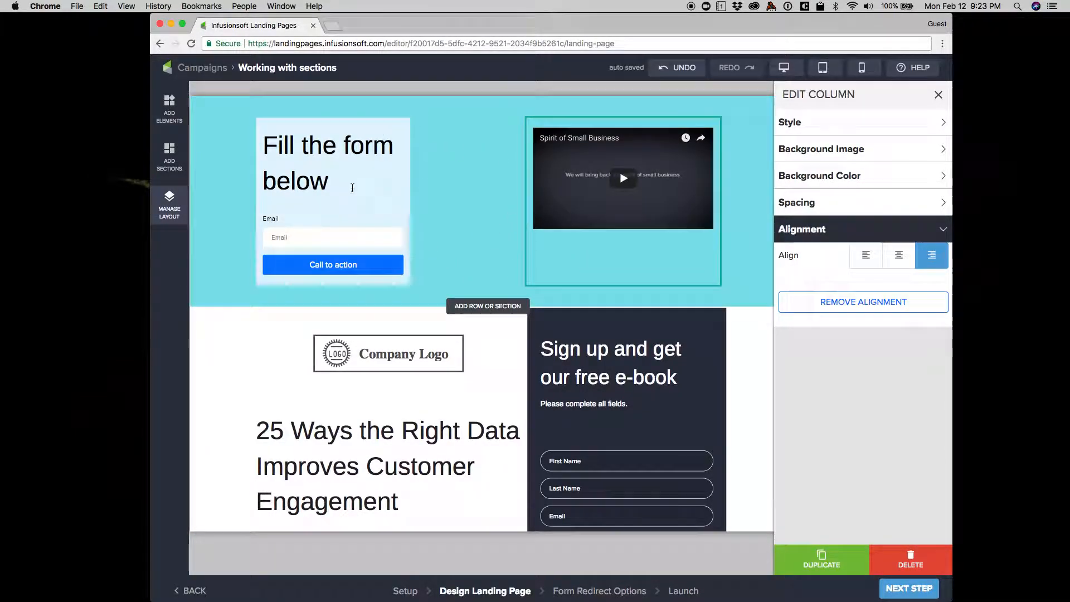
Preview several background colors on the column with the e-book sign-up form and set it to purple, #5e35b1
{"action": "scroll", "coordinate": [411, 236], "scroll_direction": "down", "scroll_amount": 5}
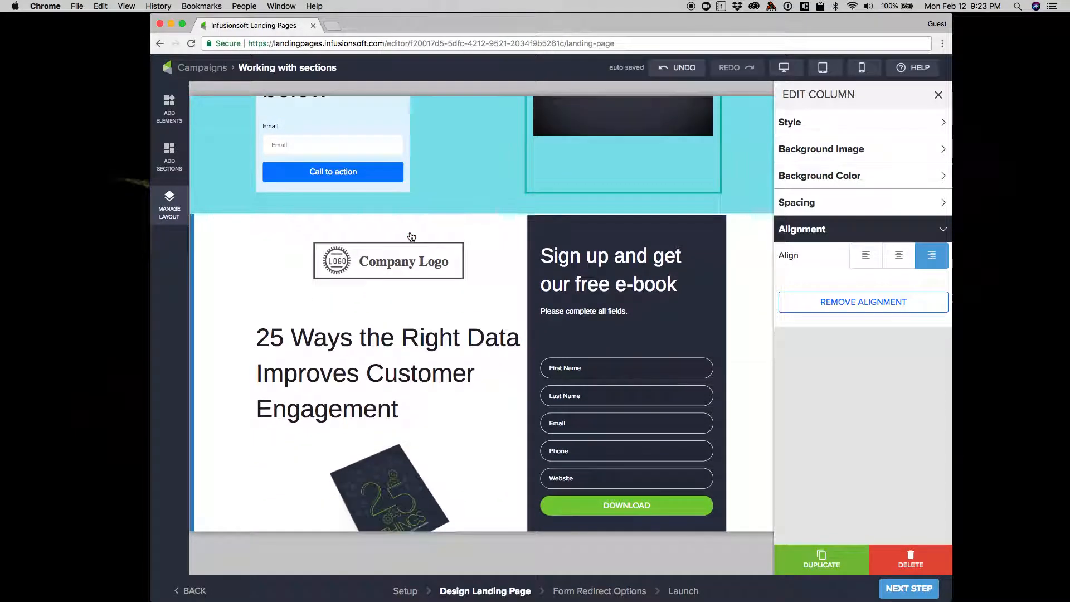
{"action": "scroll", "coordinate": [411, 238], "scroll_direction": "down", "scroll_amount": 2}
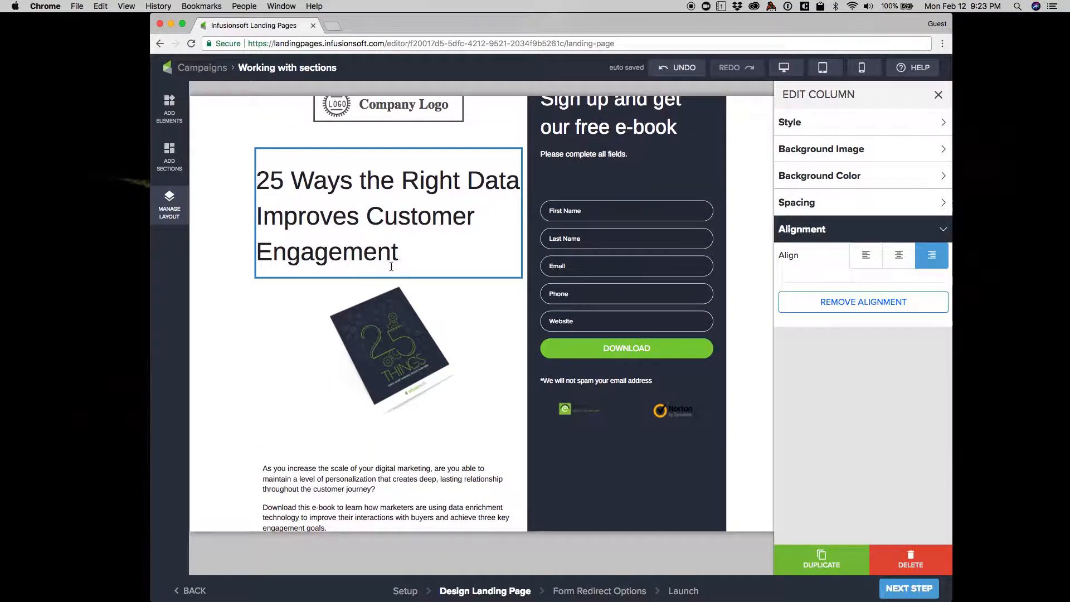
{"action": "scroll", "coordinate": [359, 320], "scroll_direction": "down", "scroll_amount": 3}
{"action": "scroll", "coordinate": [362, 317], "scroll_direction": "up", "scroll_amount": 8}
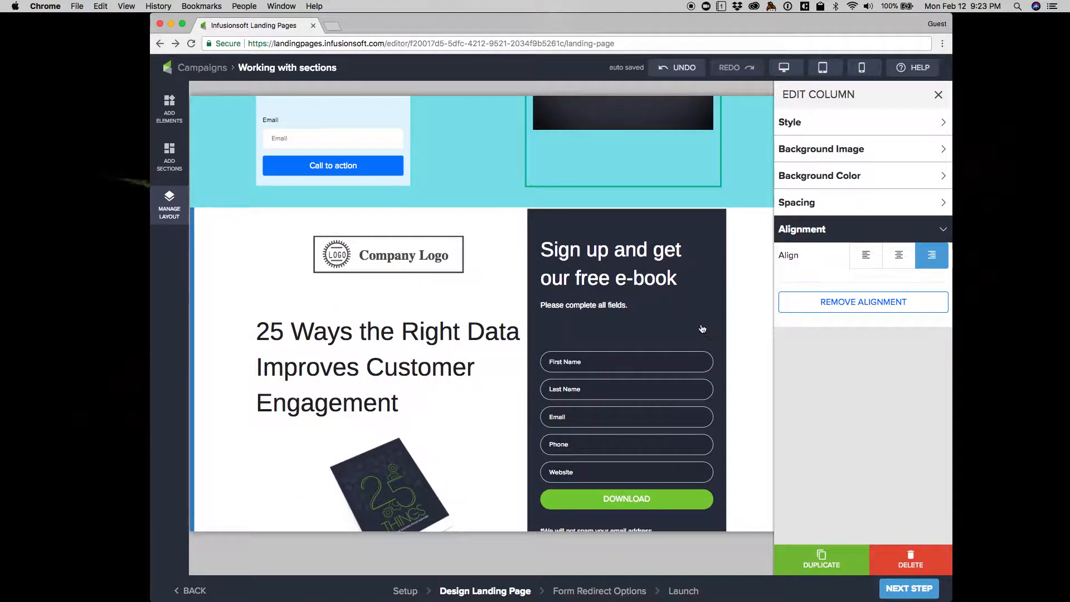
{"action": "left_click", "coordinate": [705, 329]}
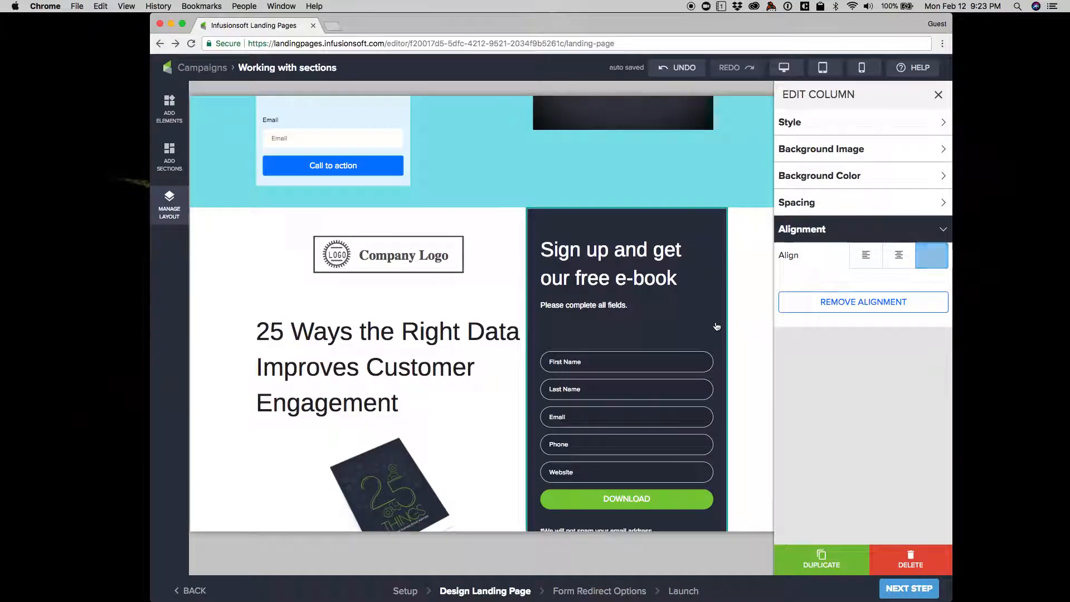
{"action": "left_click", "coordinate": [828, 176]}
{"action": "left_click", "coordinate": [796, 213]}
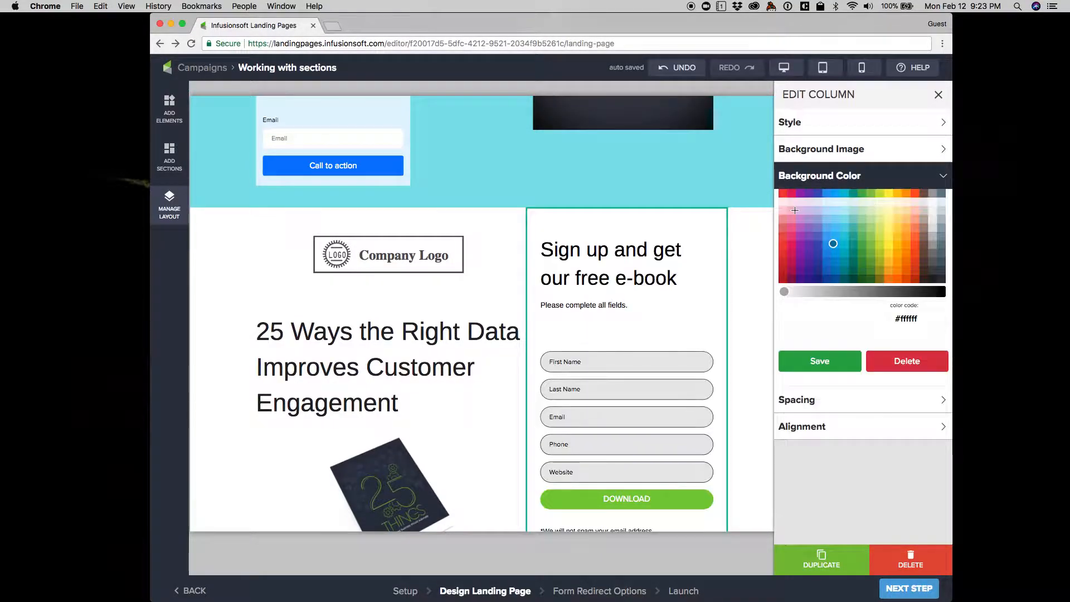
{"action": "left_click", "coordinate": [865, 232]}
{"action": "left_click", "coordinate": [875, 222]}
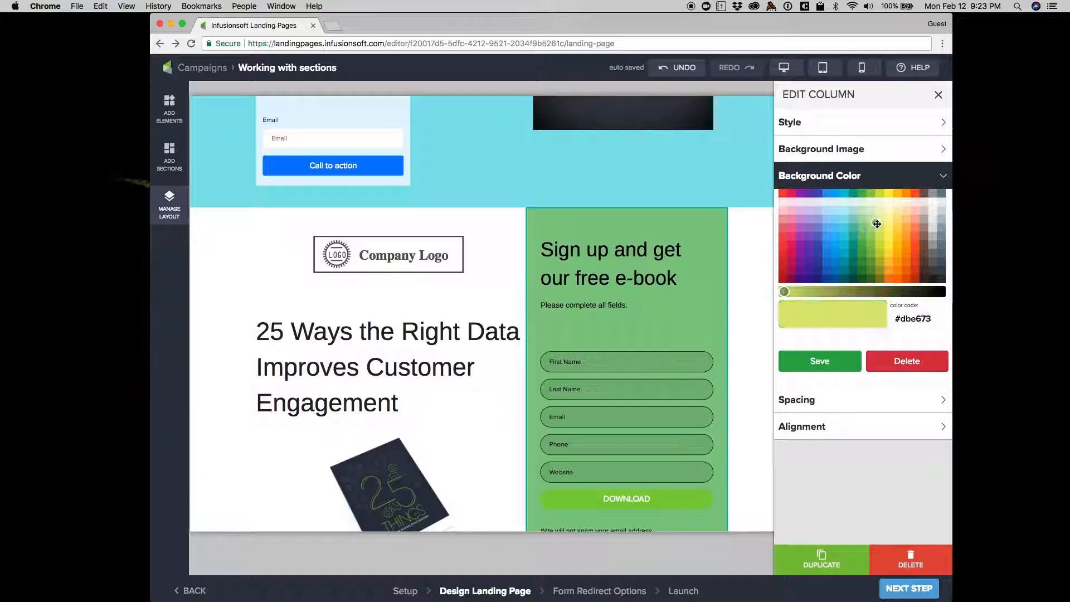
{"action": "left_click", "coordinate": [894, 241]}
{"action": "left_click", "coordinate": [961, 247]}
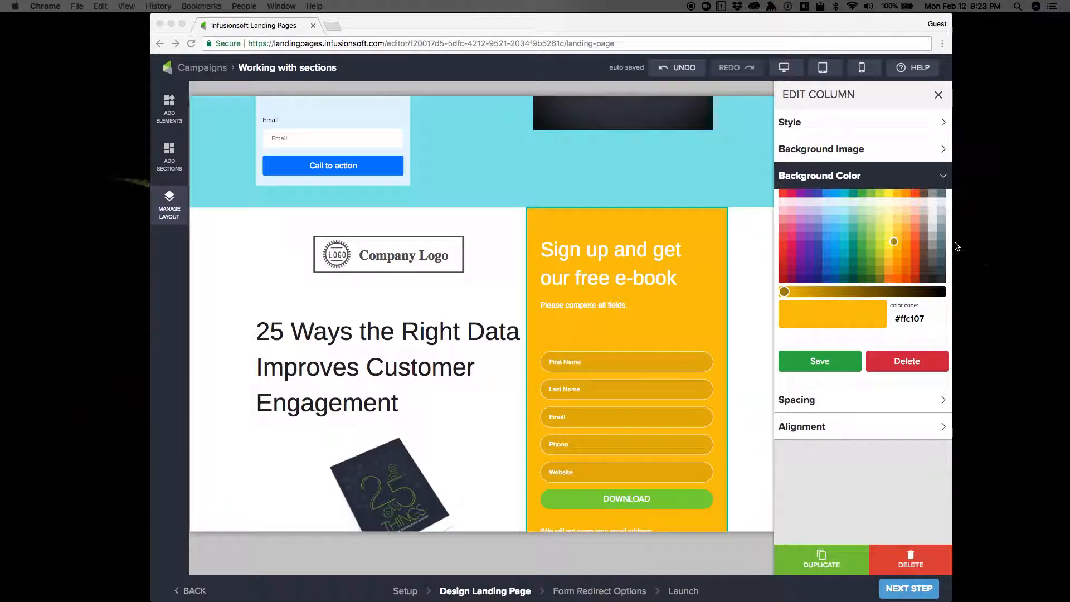
{"action": "left_click", "coordinate": [928, 253]}
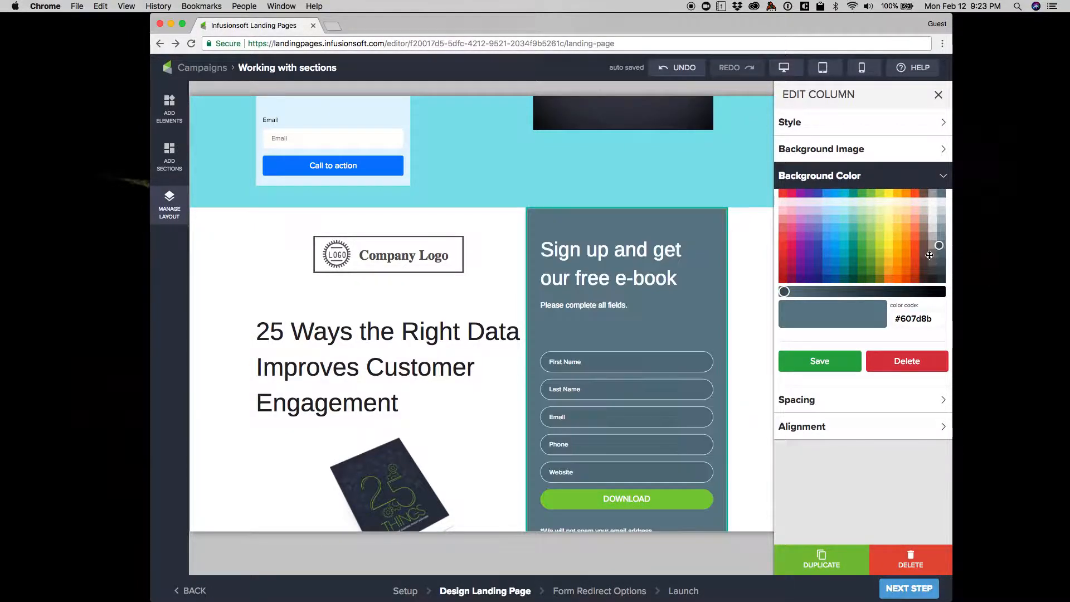
{"action": "left_click", "coordinate": [882, 242]}
{"action": "left_click", "coordinate": [847, 229]}
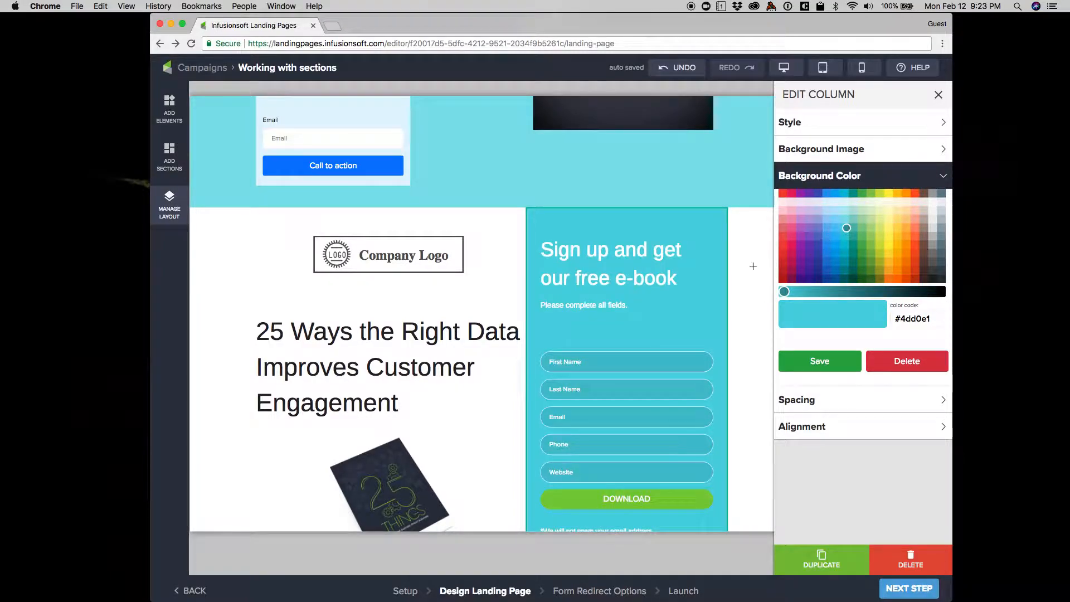
{"action": "left_click", "coordinate": [844, 201]}
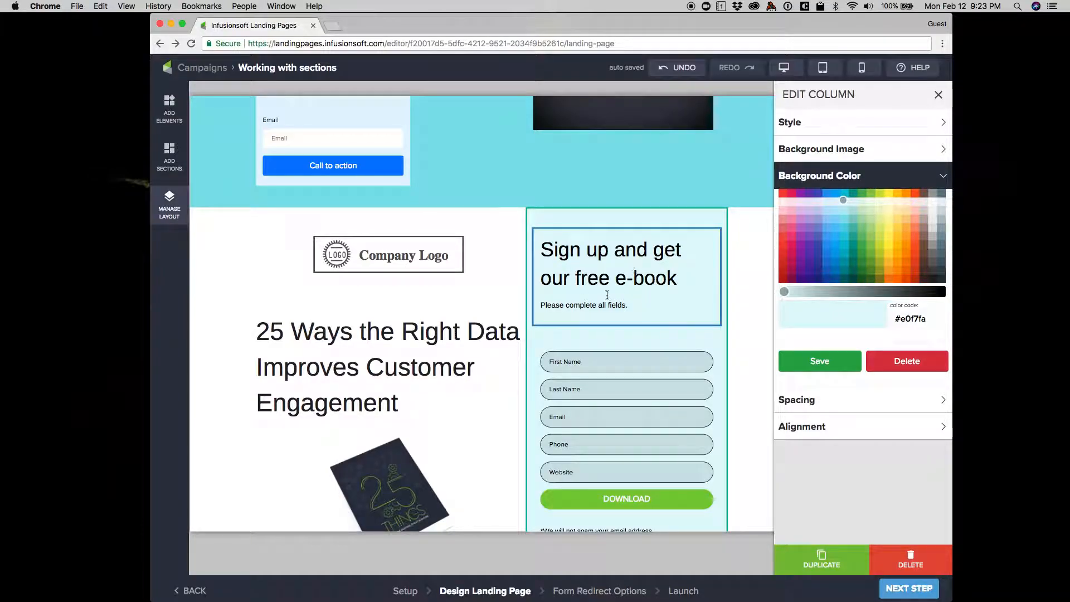
{"action": "left_click", "coordinate": [808, 253]}
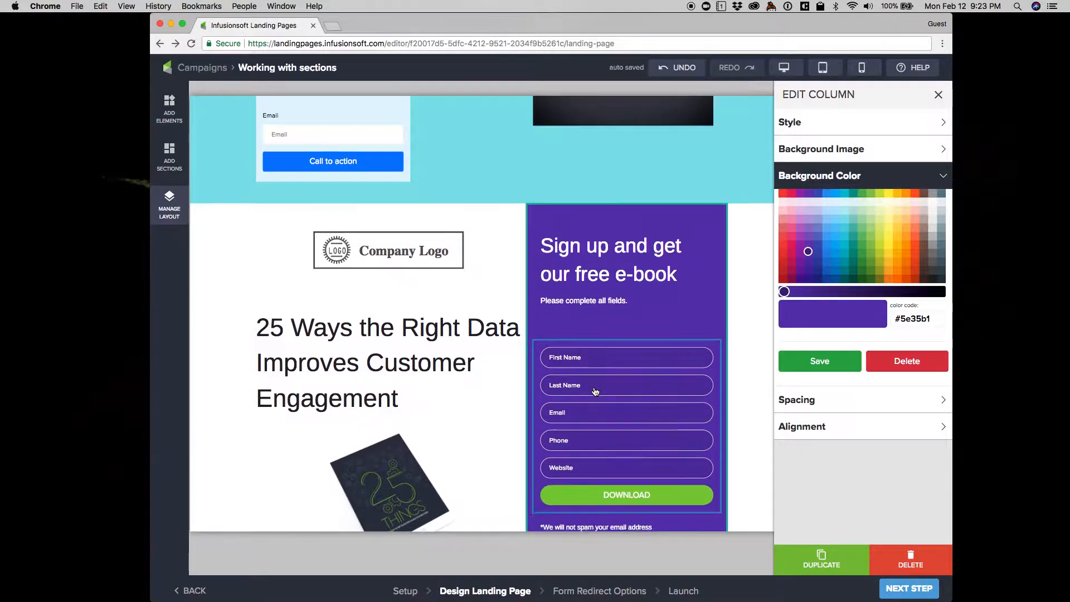
Narrow the column with the company logo and e-book image to give the purple sign-up column more width
{"action": "scroll", "coordinate": [594, 389], "scroll_direction": "down", "scroll_amount": 5}
{"action": "scroll", "coordinate": [595, 392], "scroll_direction": "down", "scroll_amount": 2}
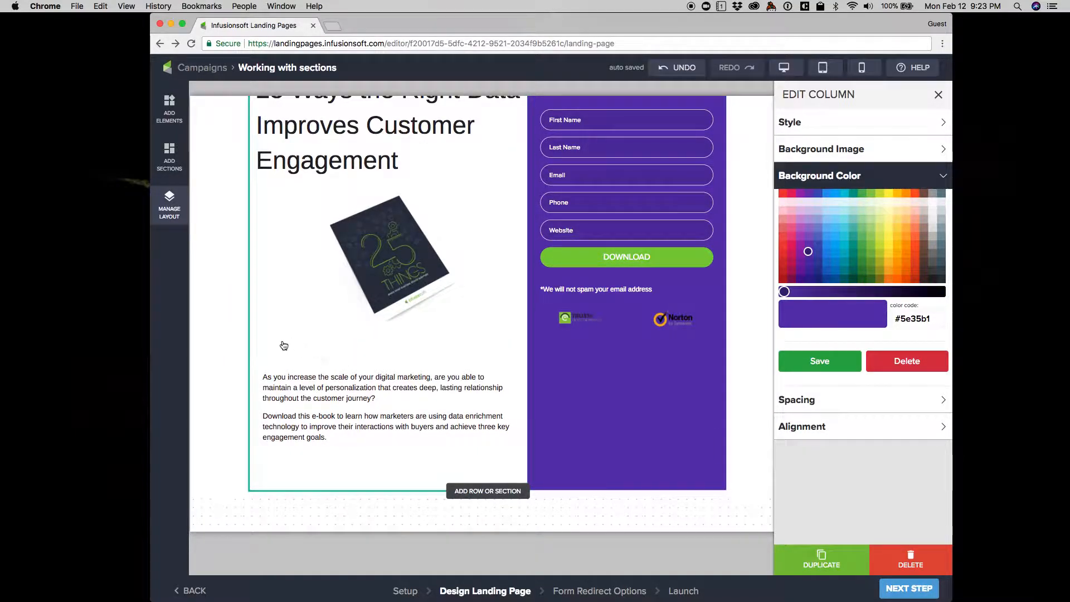
{"action": "left_click", "coordinate": [858, 122]}
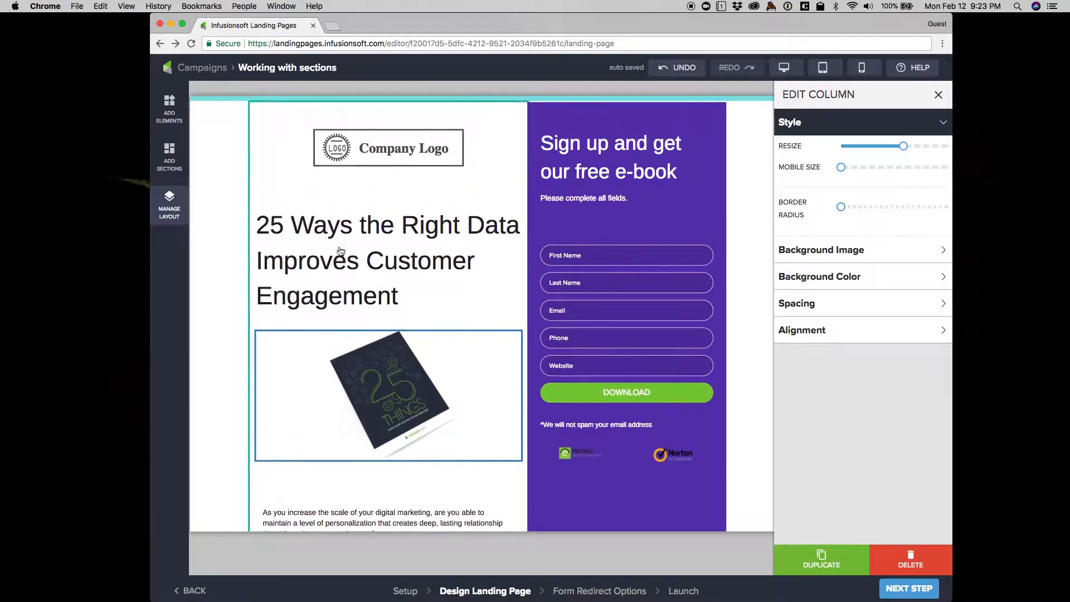
{"action": "mouse_move", "coordinate": [907, 146]}
{"action": "left_mouse_down"}
{"action": "mouse_move", "coordinate": [889, 144]}
{"action": "mouse_move", "coordinate": [918, 144]}
{"action": "mouse_move", "coordinate": [872, 147]}
{"action": "mouse_move", "coordinate": [895, 149]}
{"action": "left_mouse_up"}
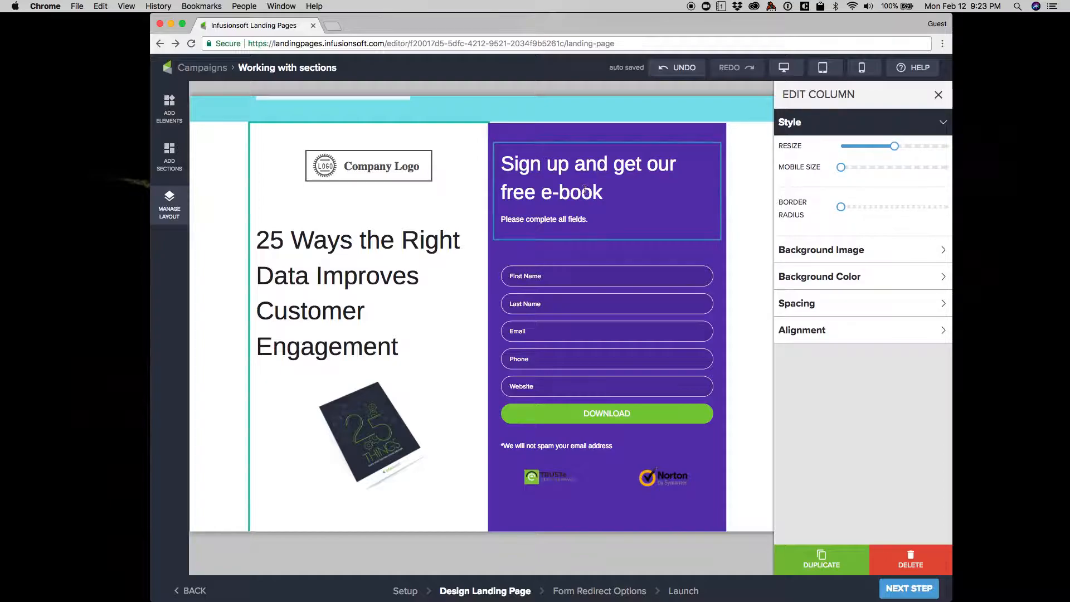
Filter the ready-made sections by Features and insert the Features with 4 columns section into the page
{"action": "left_click", "coordinate": [173, 167]}
{"action": "scroll", "coordinate": [265, 345], "scroll_direction": "down", "scroll_amount": 10}
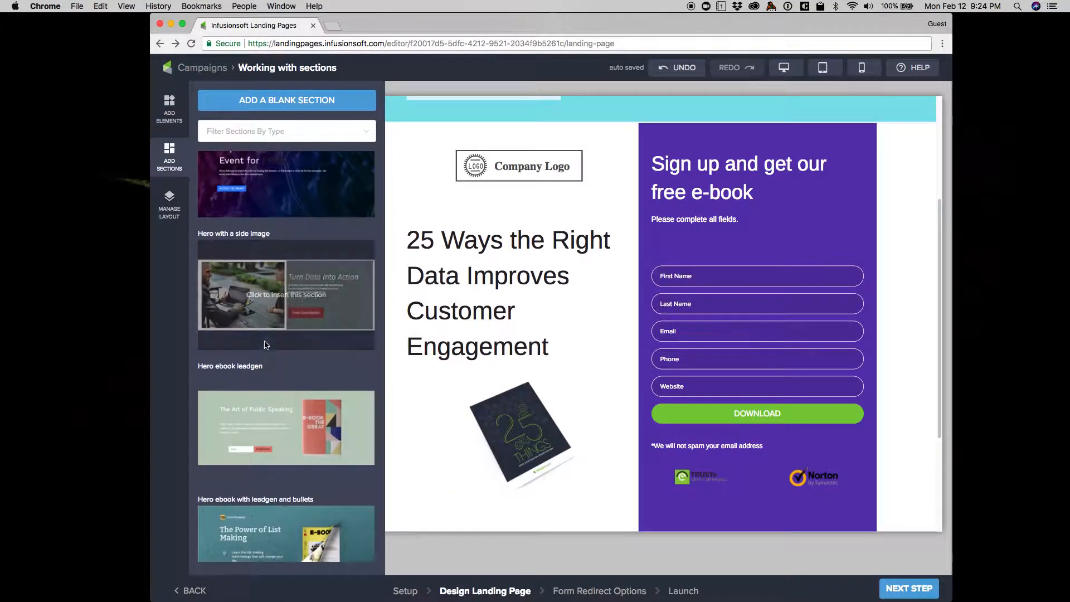
{"action": "left_click", "coordinate": [262, 132]}
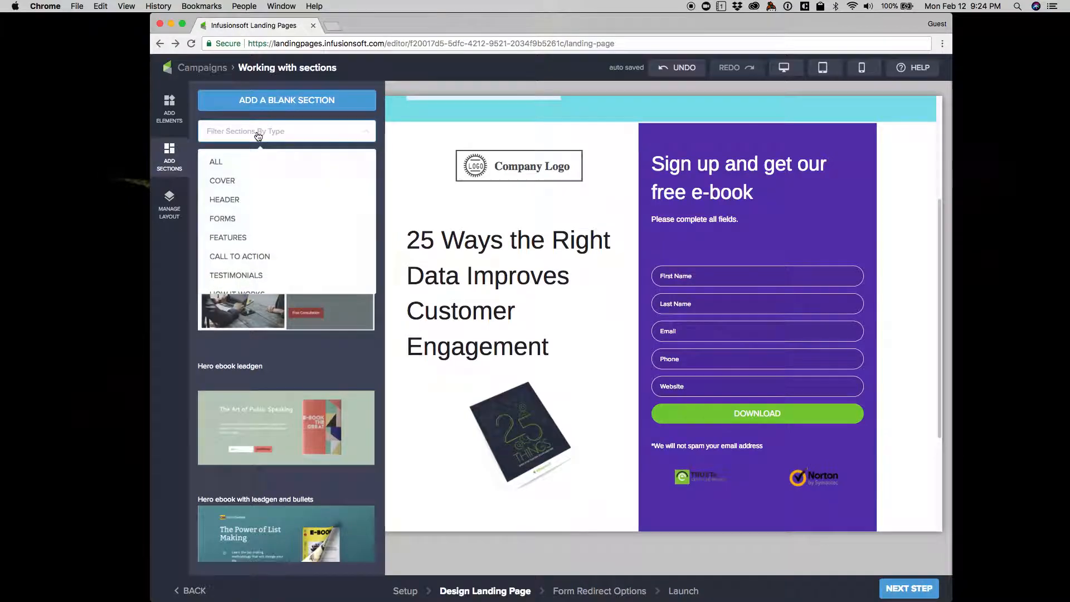
{"action": "left_click", "coordinate": [246, 238]}
{"action": "scroll", "coordinate": [261, 322], "scroll_direction": "down", "scroll_amount": 3}
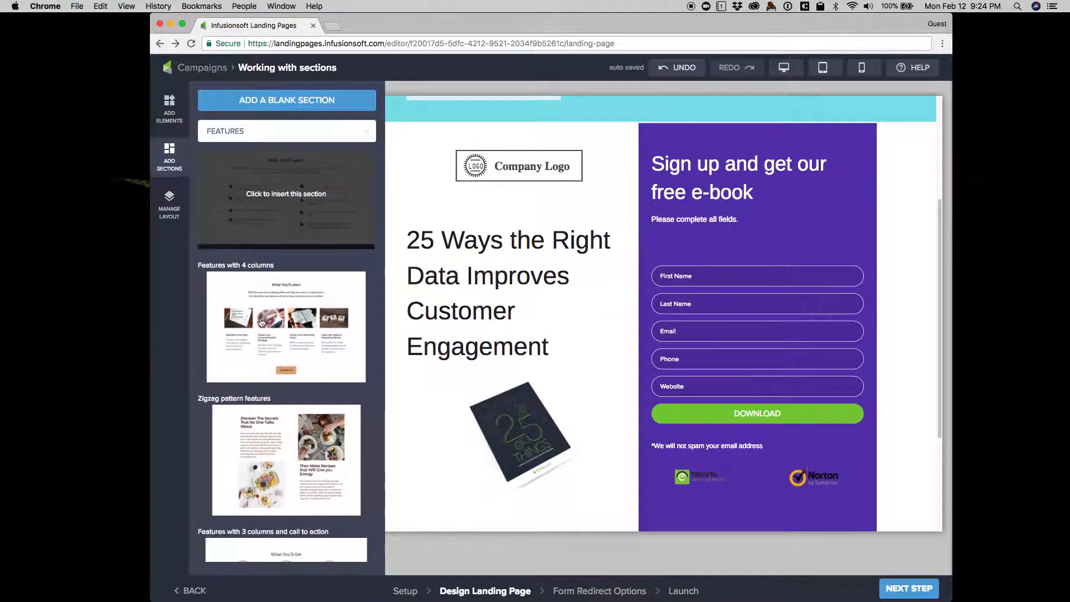
{"action": "left_click", "coordinate": [305, 346]}
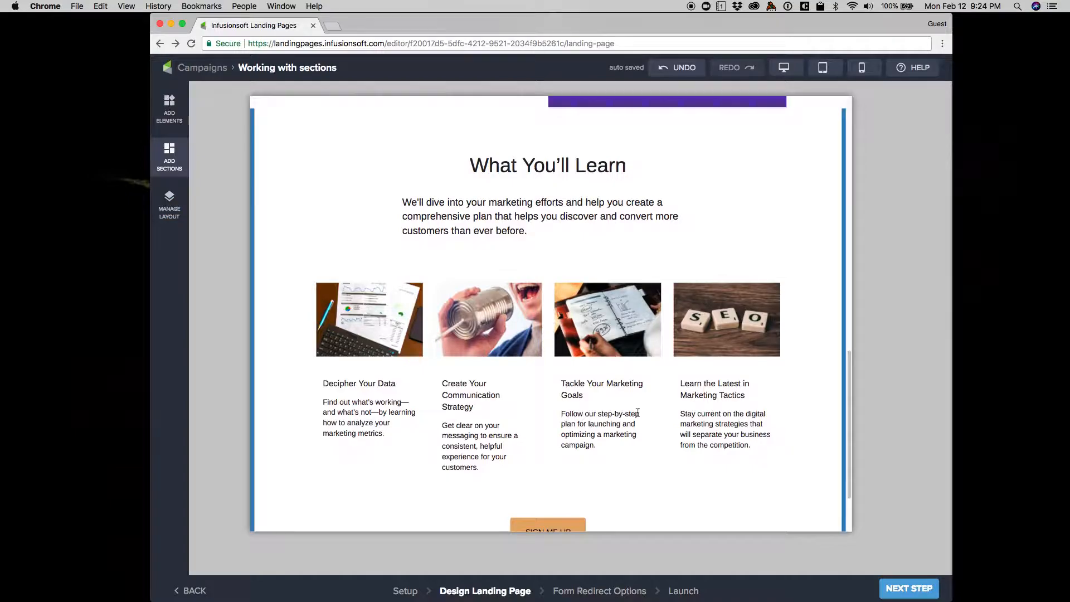
Duplicate the "Learn the Latest in Marketing Tactics" column in the What You'll Learn section
{"action": "left_click", "coordinate": [736, 371]}
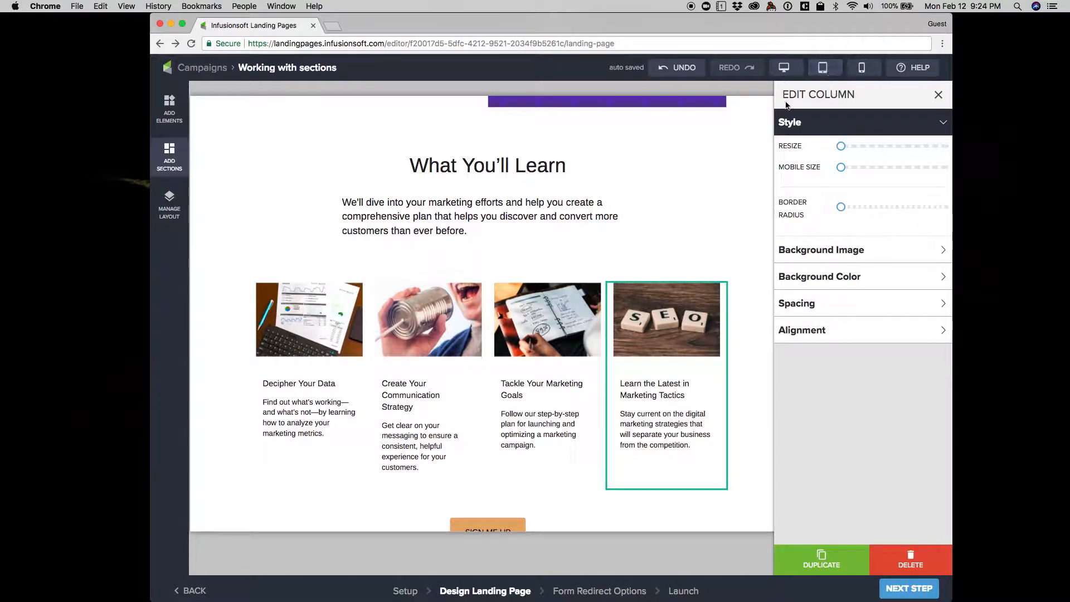
{"action": "left_click", "coordinate": [819, 563]}
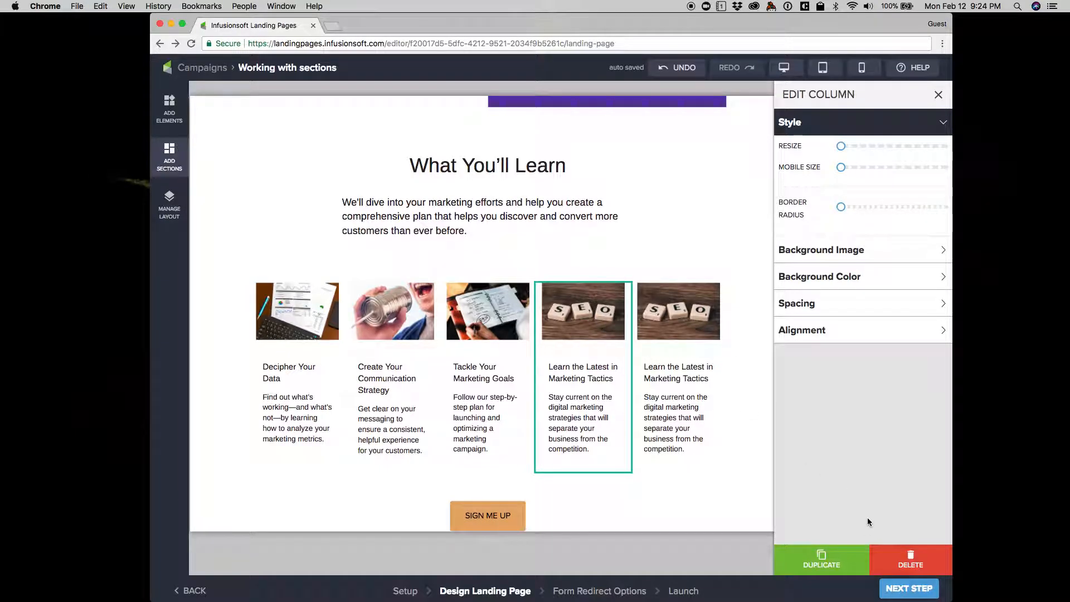
Delete both "Learn the Latest in Marketing Tactics" columns from the What You'll Learn section
{"action": "left_click", "coordinate": [917, 561]}
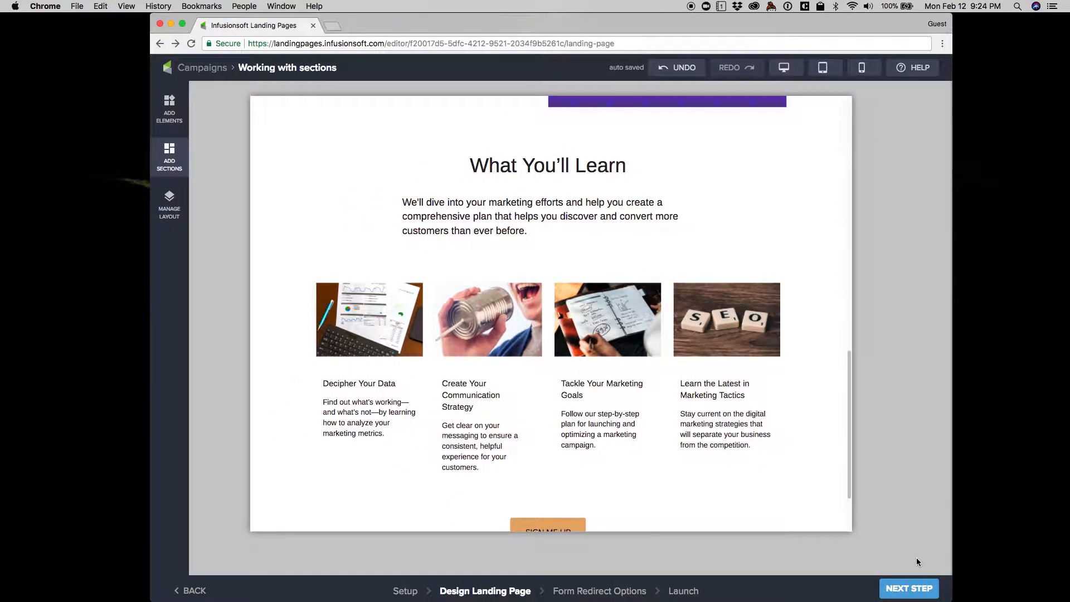
{"action": "left_click", "coordinate": [748, 369]}
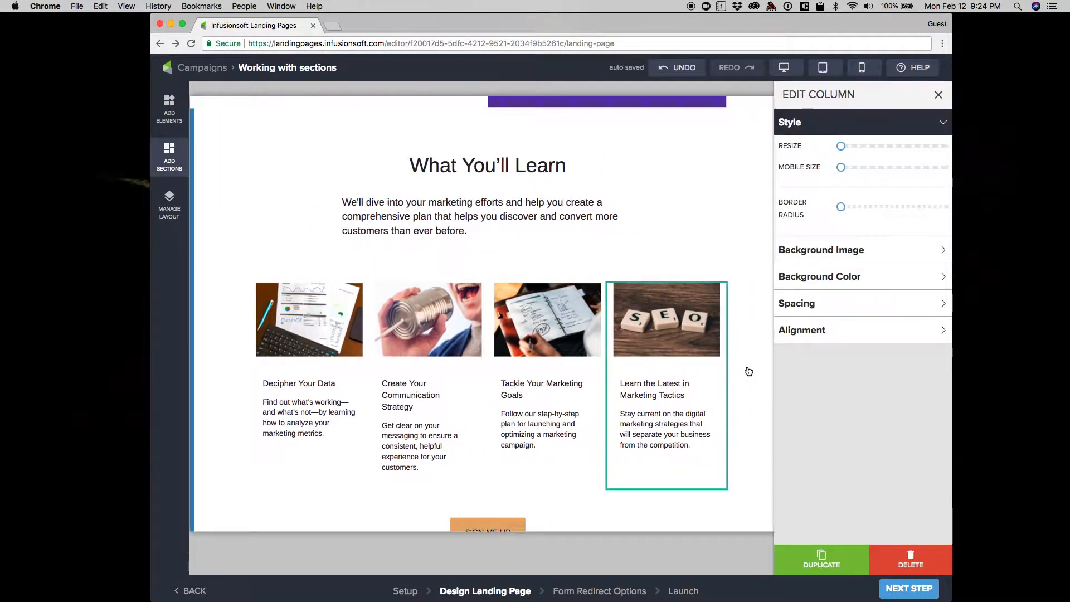
{"action": "left_click", "coordinate": [911, 560]}
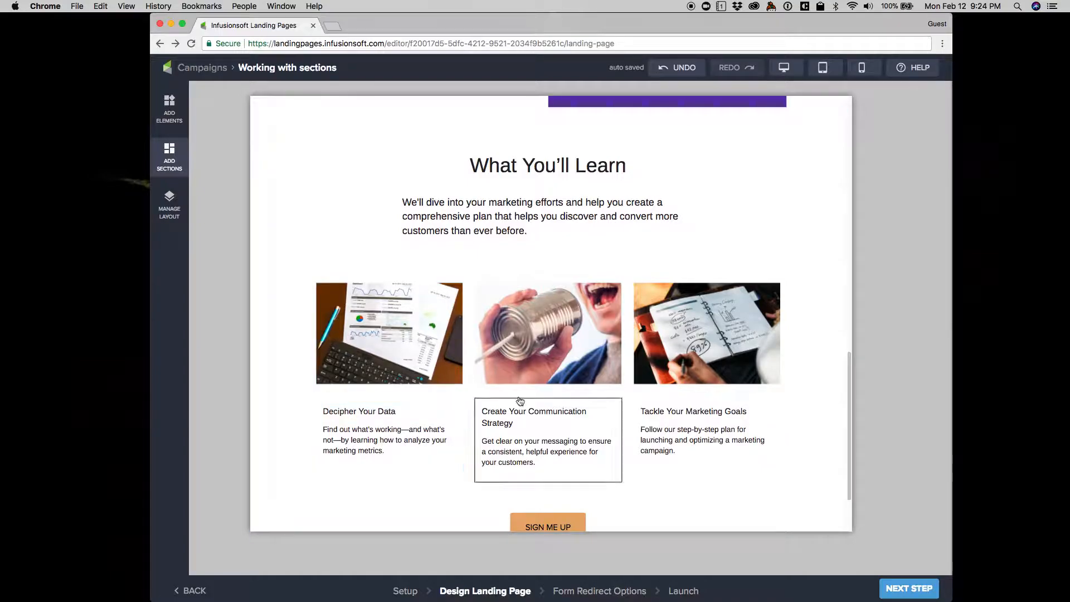
Widen the "Decipher Your Data" column to more than half of its row in the What You'll Learn section
{"action": "left_click", "coordinate": [464, 392]}
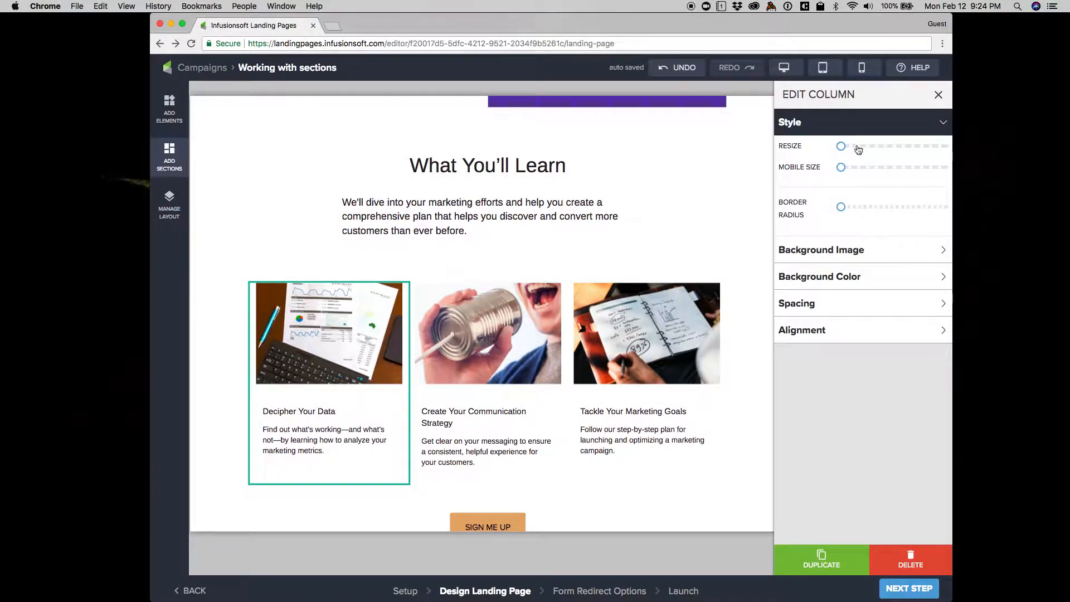
{"action": "left_click_drag", "start_coordinate": [845, 147], "coordinate": [907, 151]}
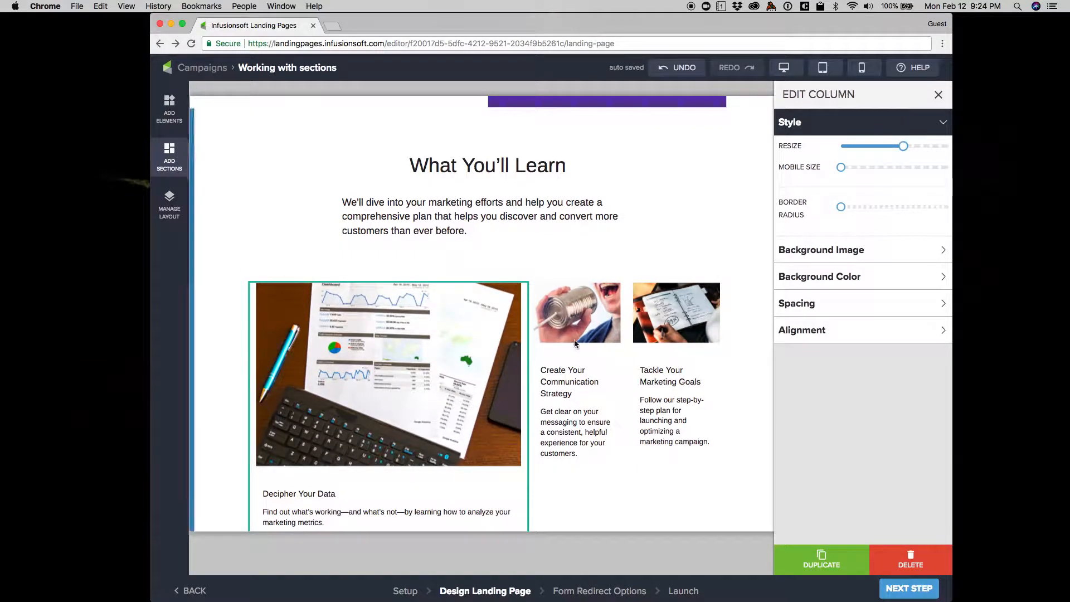
{"action": "scroll", "coordinate": [399, 317], "scroll_direction": "down", "scroll_amount": 3}
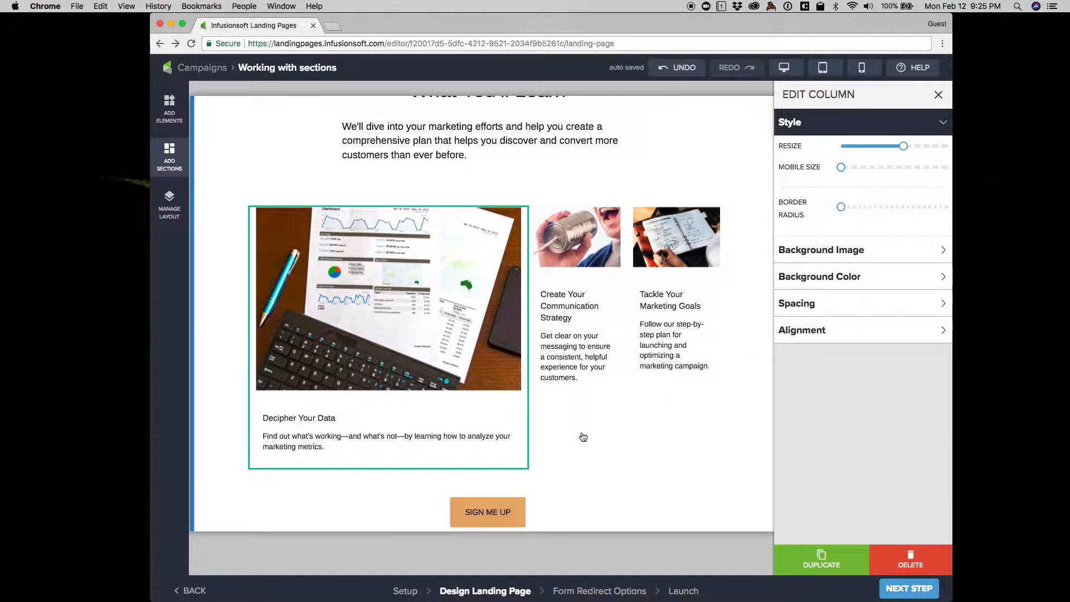
{"action": "left_click", "coordinate": [606, 425]}
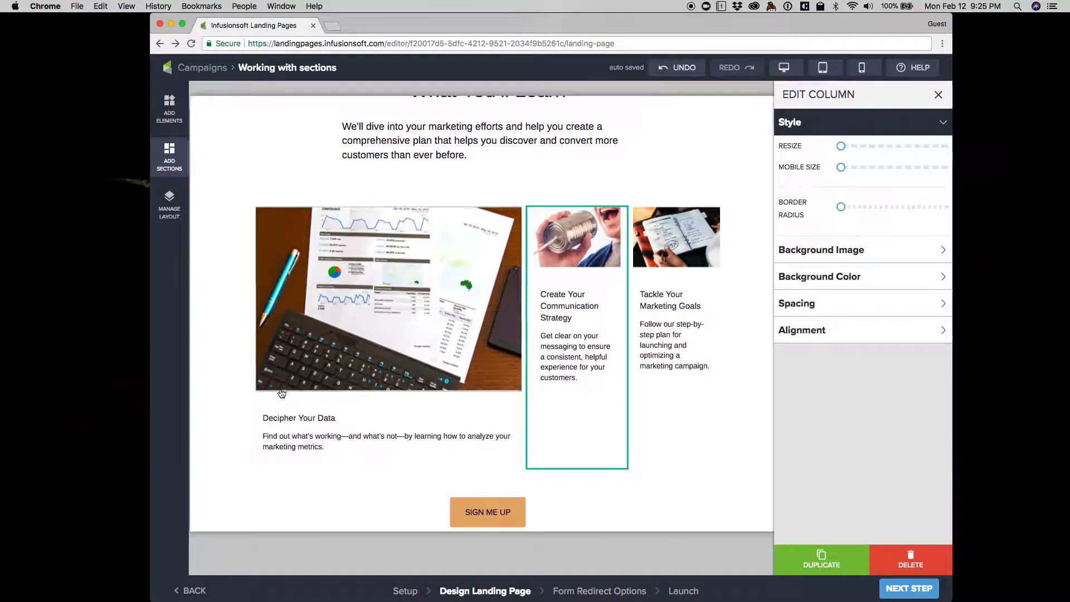
Add a one-column row below the Sign Me Up button in the What You'll Learn section
{"action": "scroll", "coordinate": [248, 335], "scroll_direction": "up", "scroll_amount": 5}
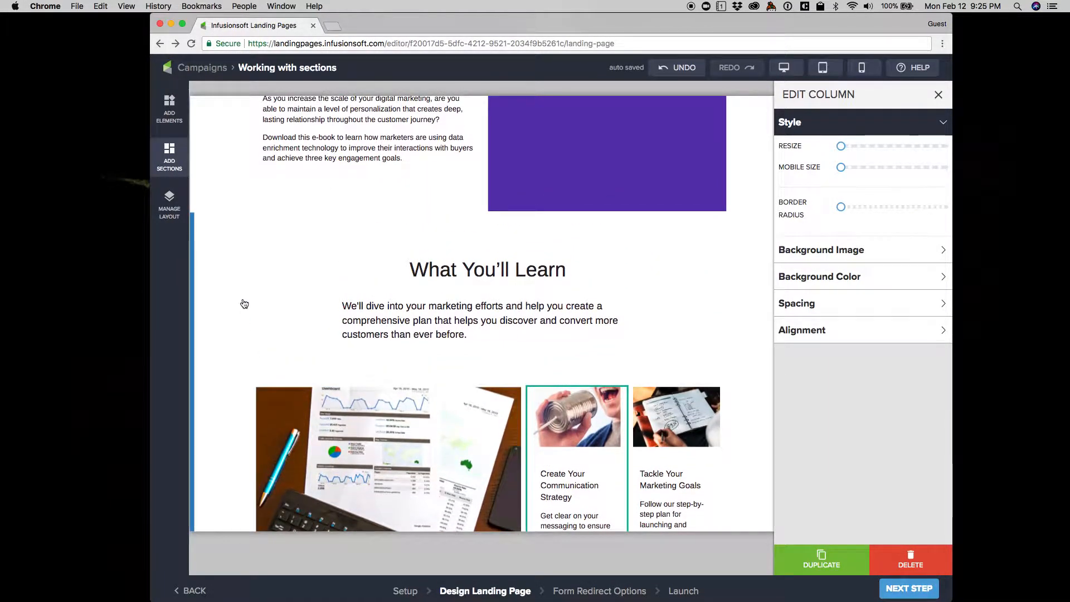
{"action": "left_click", "coordinate": [243, 301]}
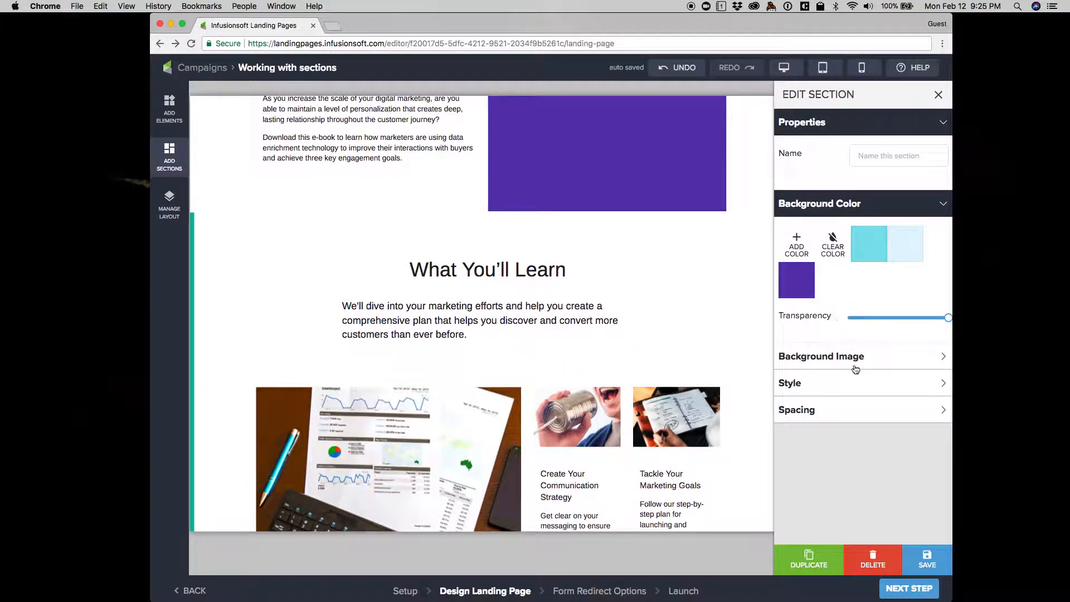
{"action": "scroll", "coordinate": [512, 303], "scroll_direction": "up", "scroll_amount": 10}
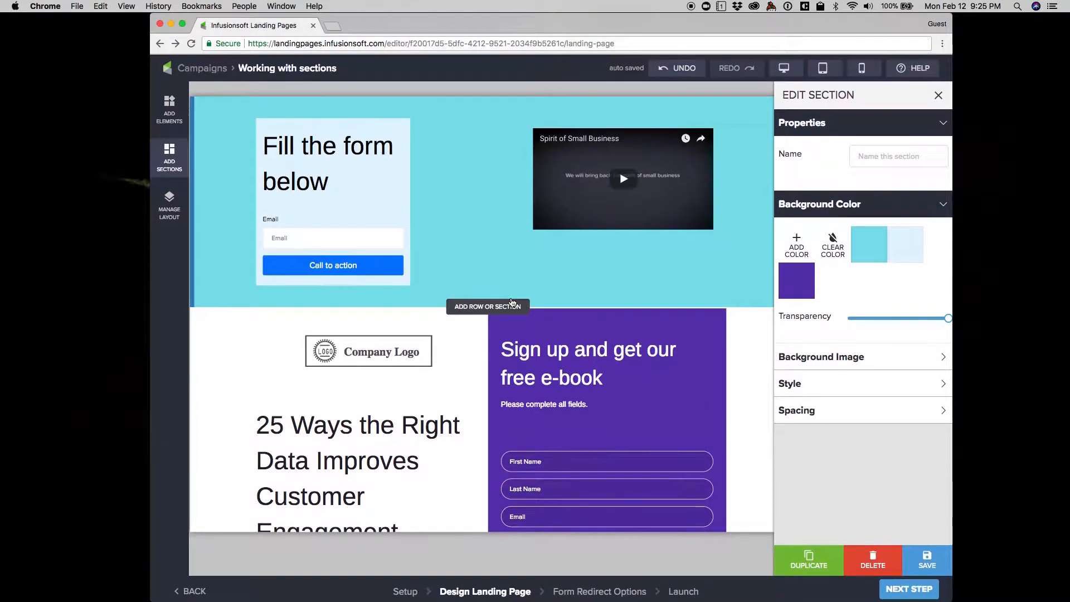
{"action": "scroll", "coordinate": [511, 302], "scroll_direction": "down", "scroll_amount": 3}
{"action": "scroll", "coordinate": [512, 303], "scroll_direction": "down", "scroll_amount": 10}
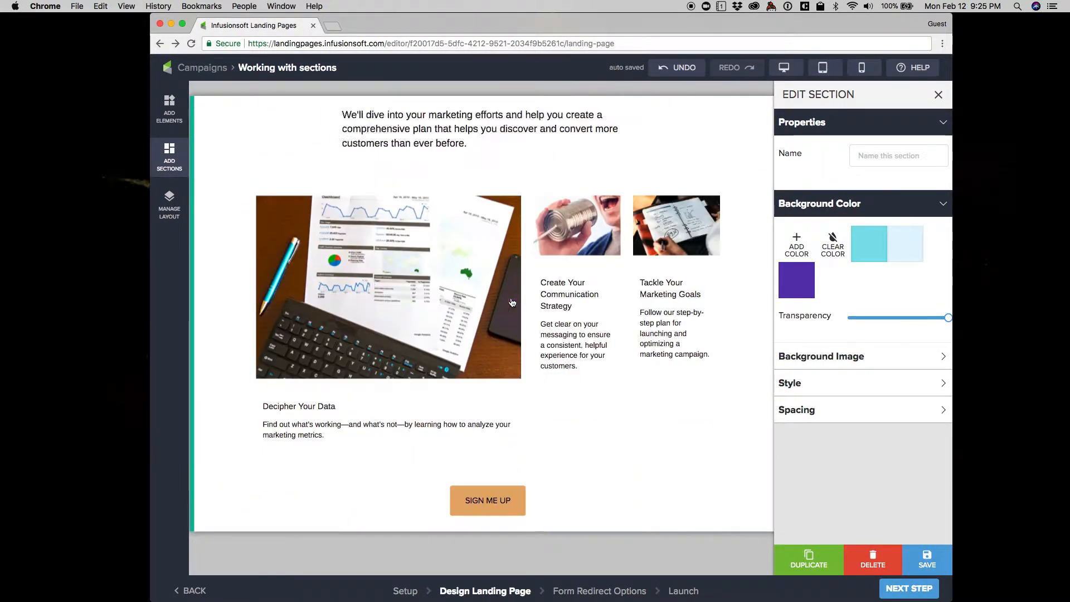
{"action": "left_click", "coordinate": [487, 492]}
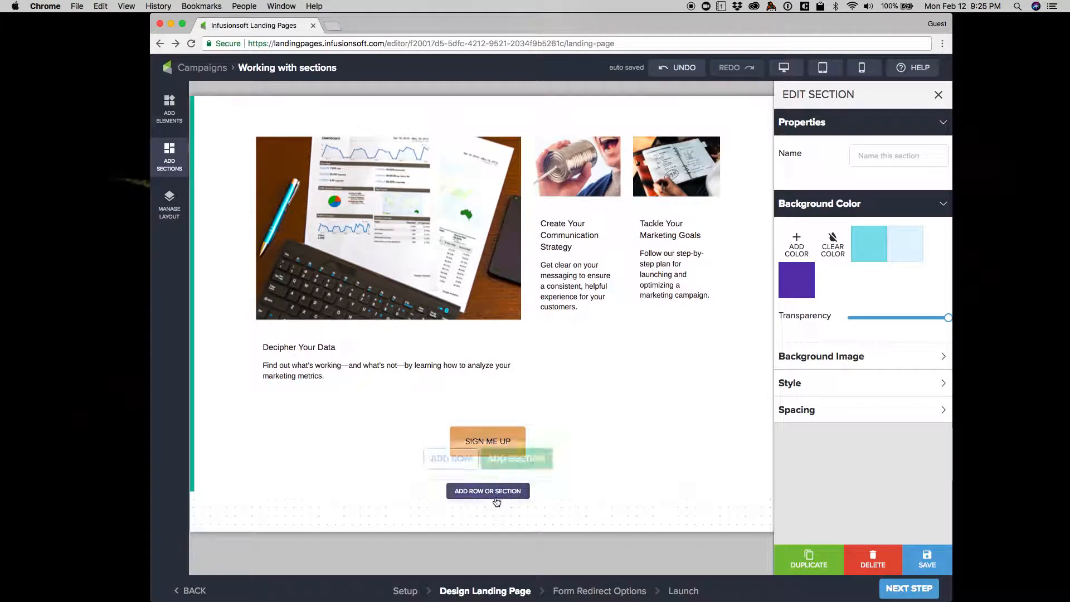
{"action": "left_click", "coordinate": [456, 459]}
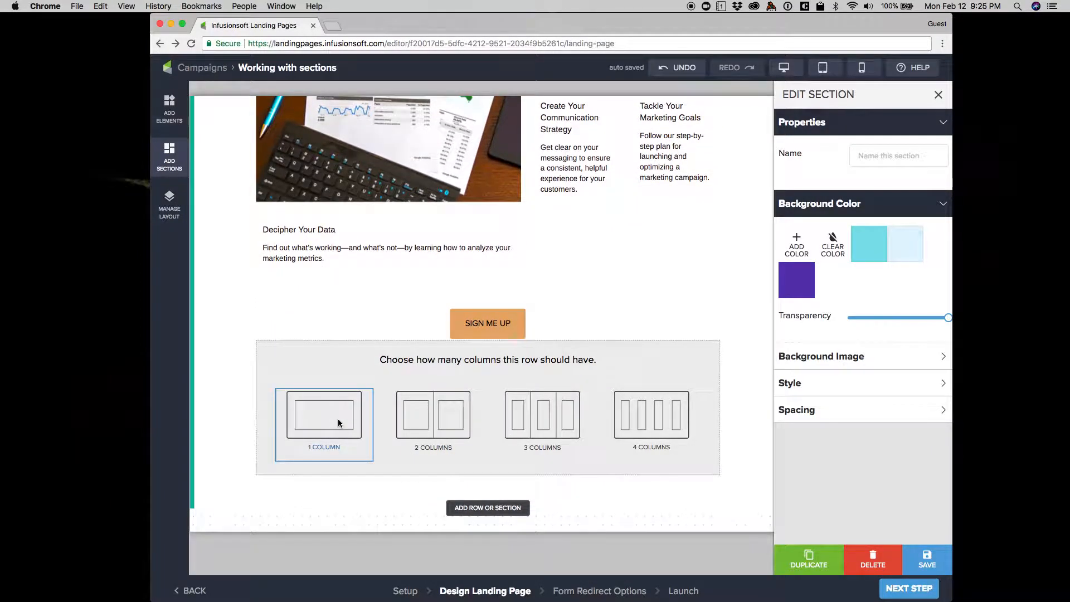
{"action": "left_click", "coordinate": [339, 422]}
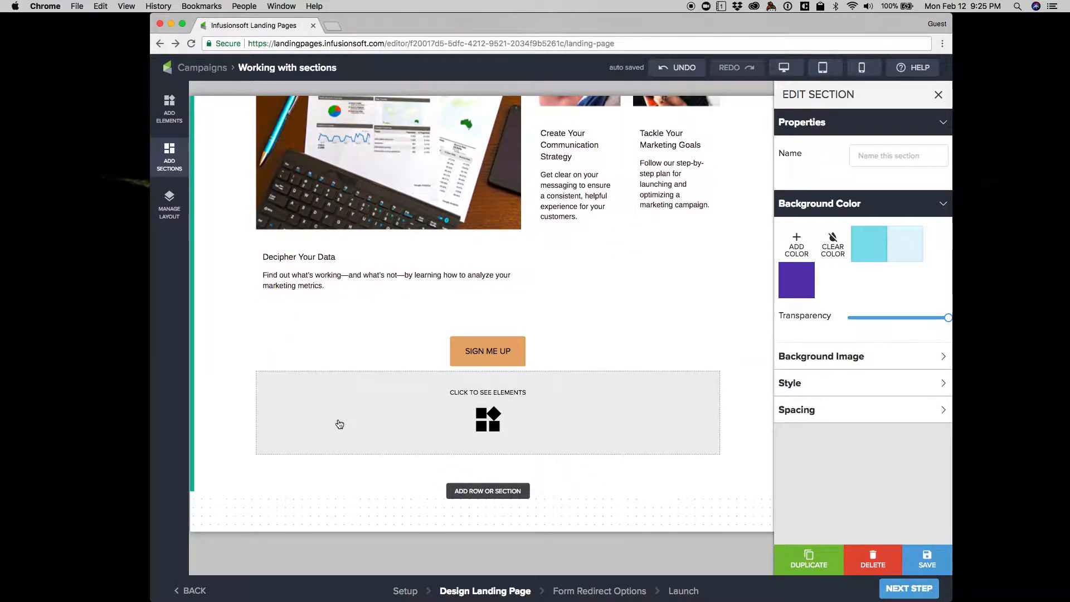
Place a video element in the empty one-column row below the Sign Me Up button
{"action": "left_click", "coordinate": [470, 412]}
{"action": "left_click_drag", "start_coordinate": [222, 300], "coordinate": [225, 306]}
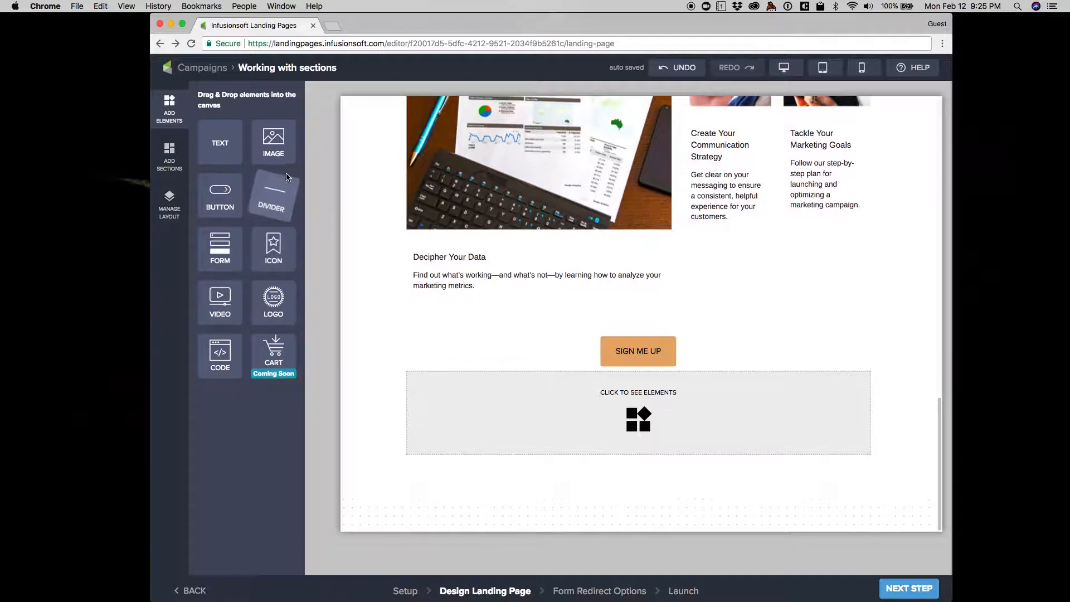
{"action": "left_click_drag", "start_coordinate": [226, 299], "coordinate": [649, 413]}
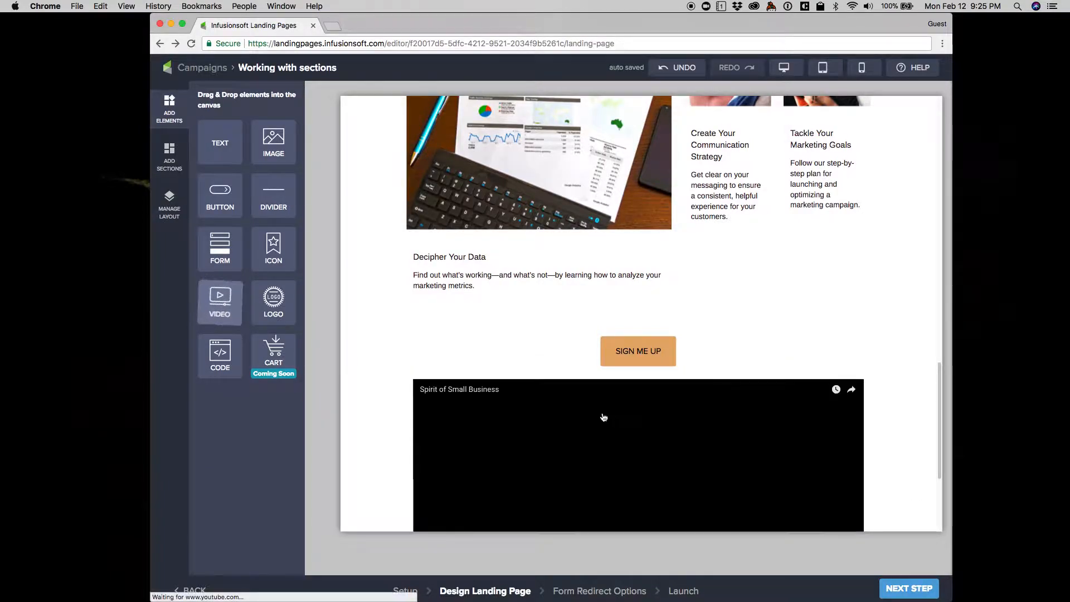
{"action": "scroll", "coordinate": [602, 420], "scroll_direction": "down", "scroll_amount": 4}
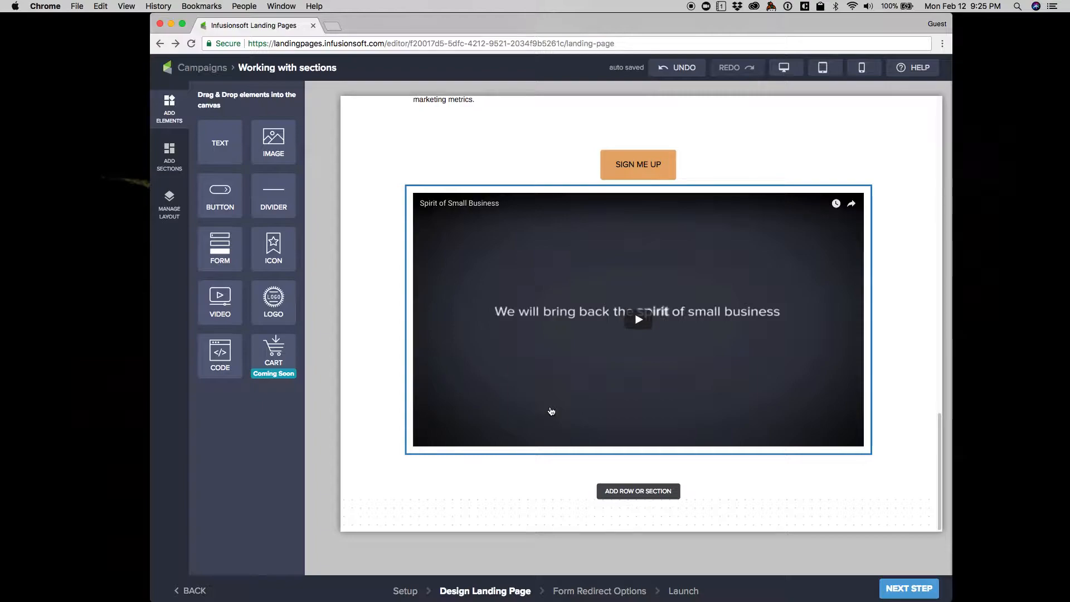
Narrow the video's column to about half of the row's width and align it to the center
{"action": "left_click", "coordinate": [715, 189]}
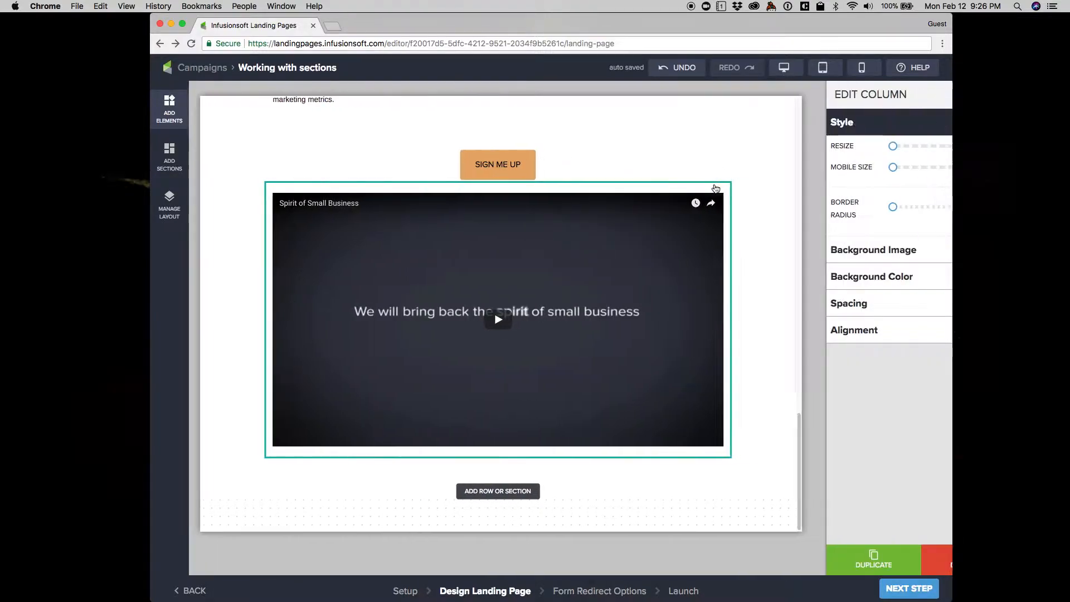
{"action": "left_click_drag", "start_coordinate": [843, 148], "coordinate": [899, 147]}
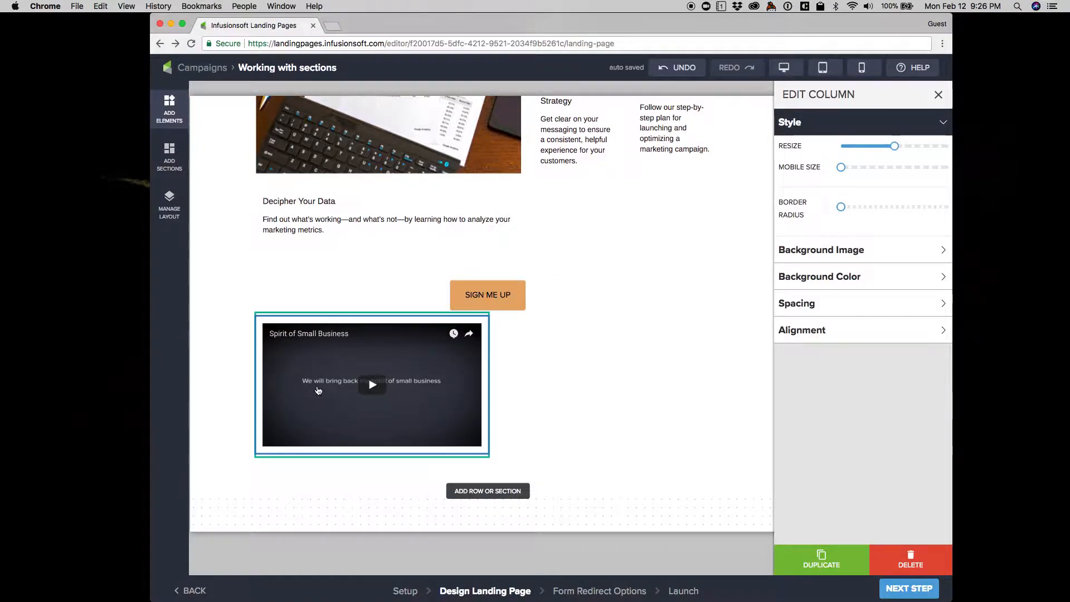
{"action": "left_click", "coordinate": [859, 330]}
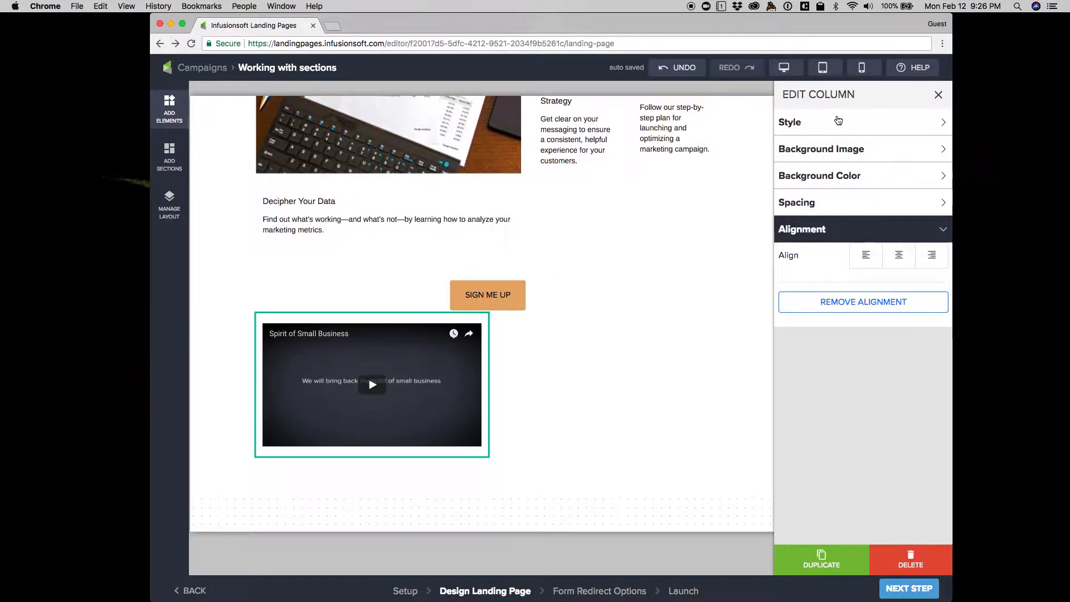
{"action": "left_click", "coordinate": [900, 257]}
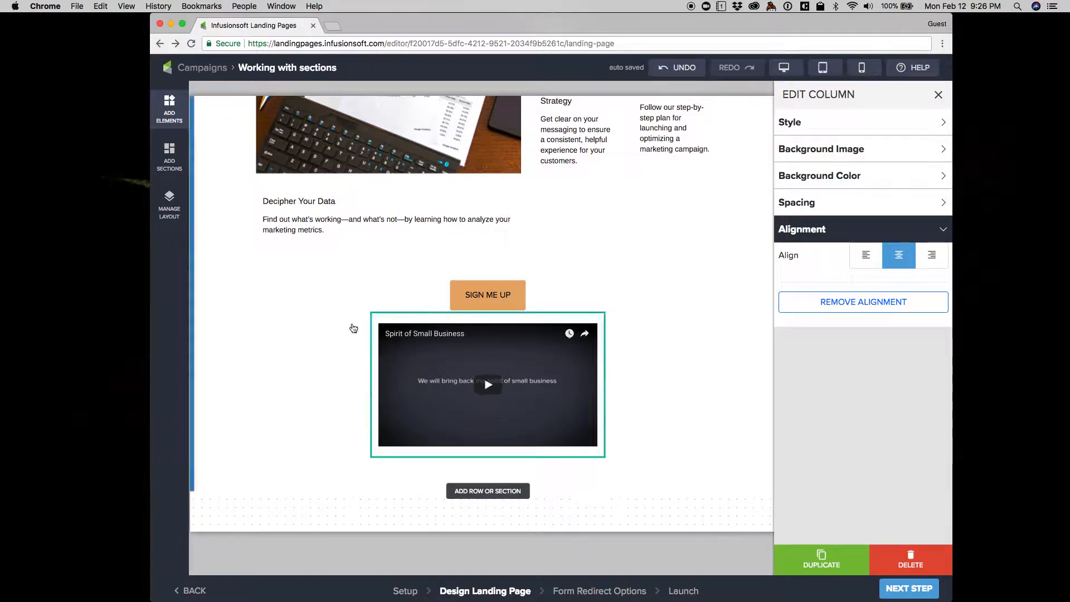
Give the video's column the saved turquoise background color and round its corners slightly with the border radius
{"action": "left_click", "coordinate": [844, 177]}
{"action": "left_click", "coordinate": [872, 214]}
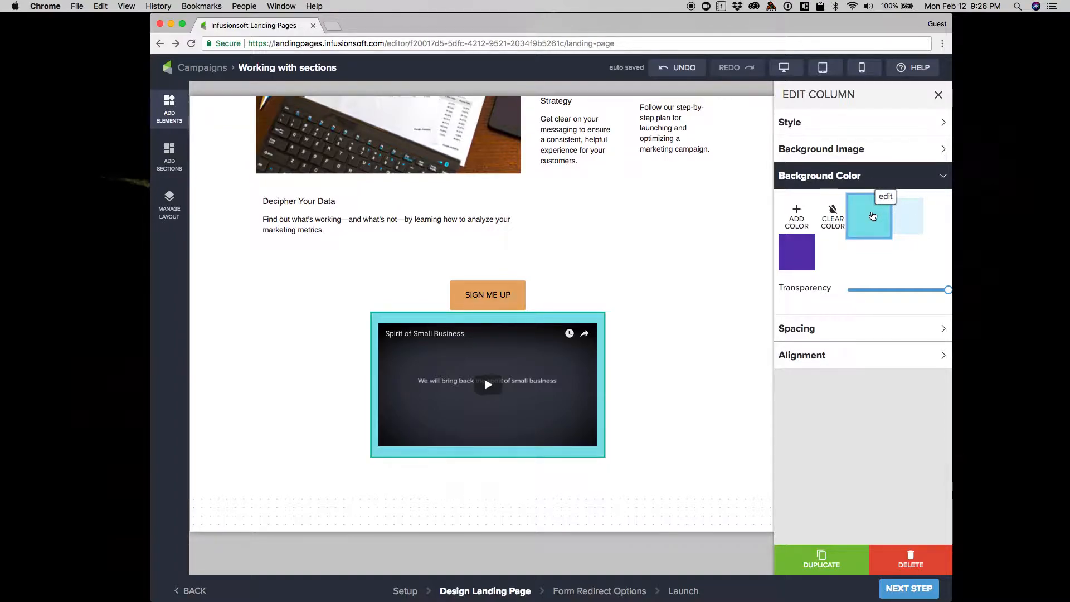
{"action": "left_click", "coordinate": [823, 122]}
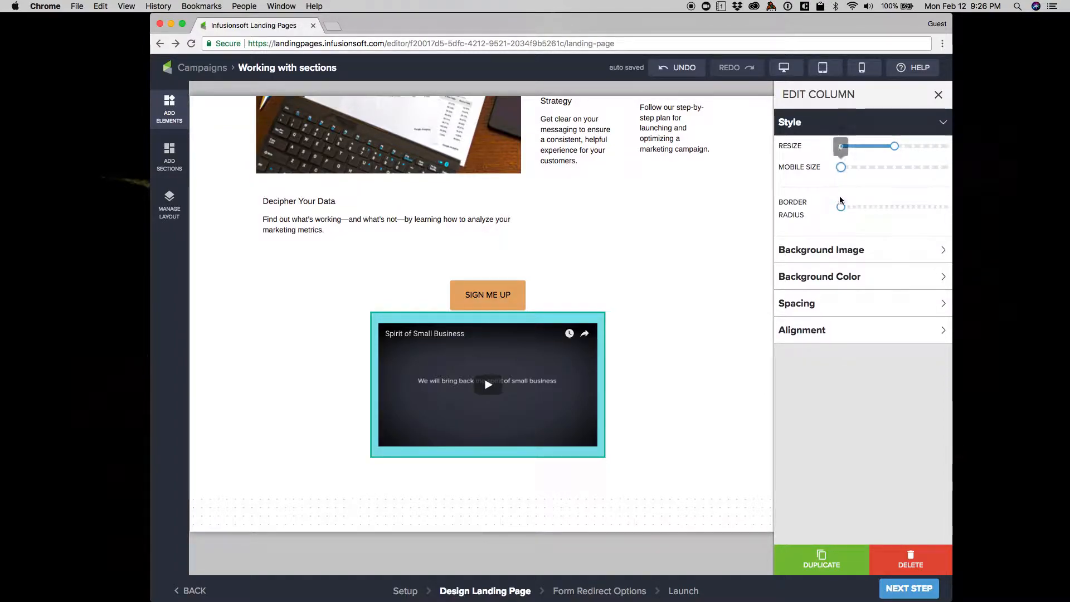
{"action": "left_click_drag", "start_coordinate": [843, 210], "coordinate": [851, 210]}
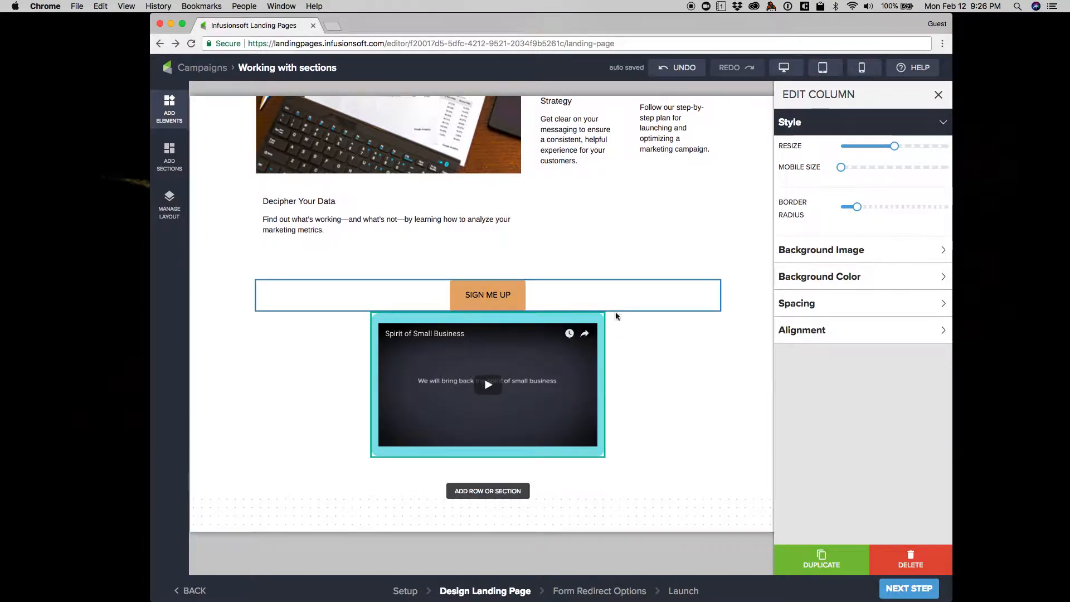
Add a four-column row below the video in the same section
{"action": "left_click", "coordinate": [678, 359]}
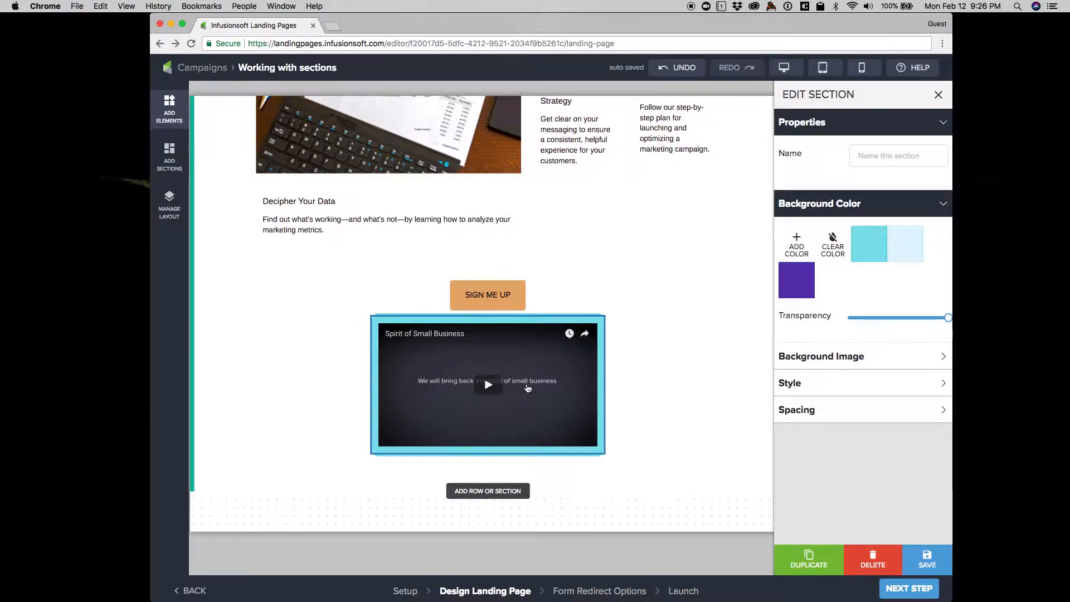
{"action": "left_click", "coordinate": [480, 490]}
{"action": "left_click", "coordinate": [462, 466]}
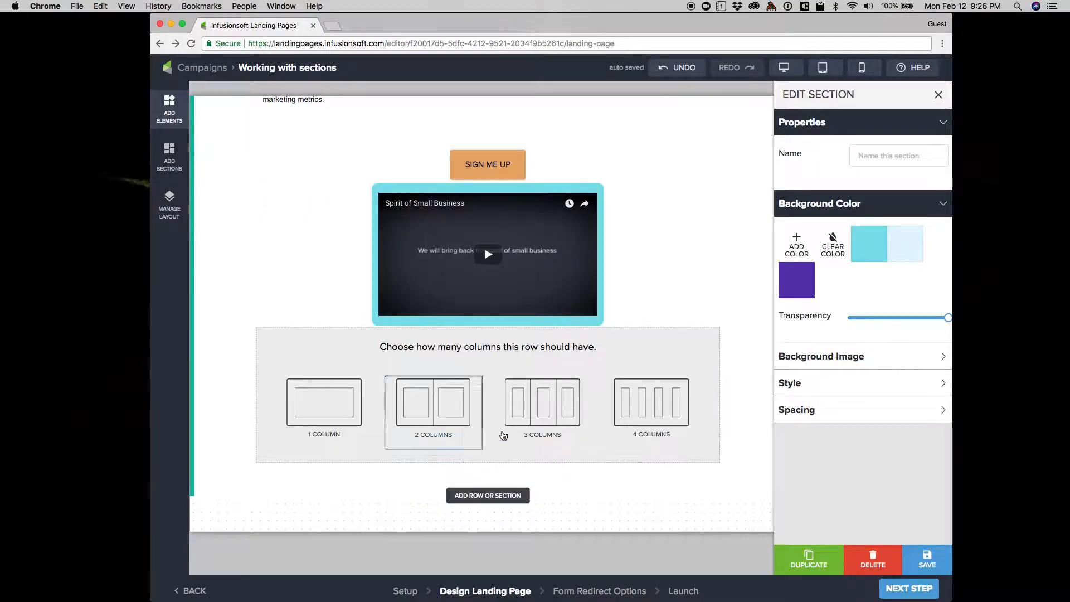
{"action": "left_click", "coordinate": [641, 409]}
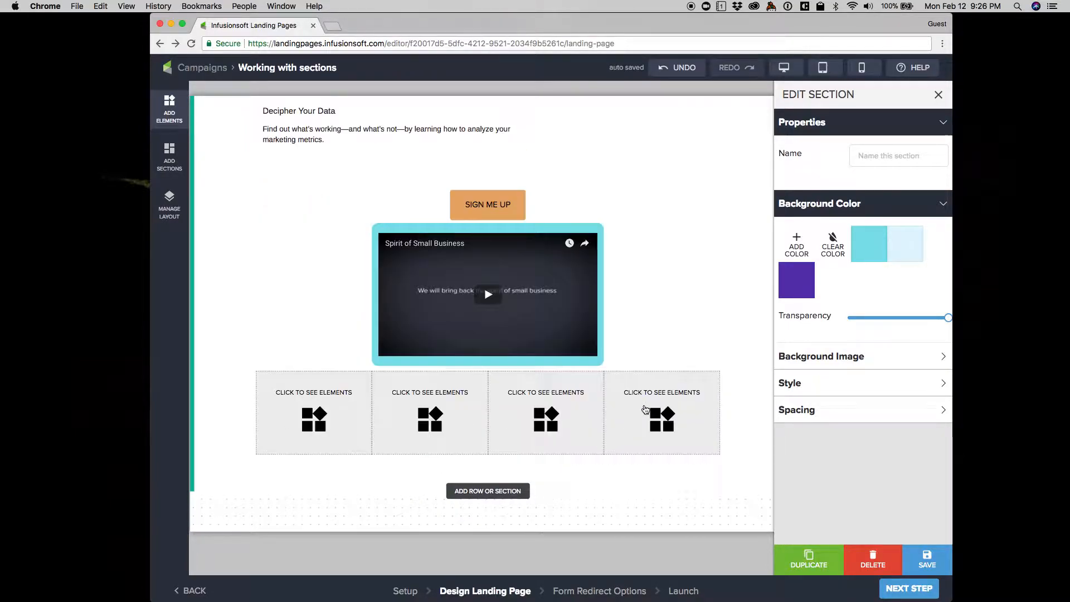
Place an image element in each of the four empty columns below the video
{"action": "left_click", "coordinate": [349, 428]}
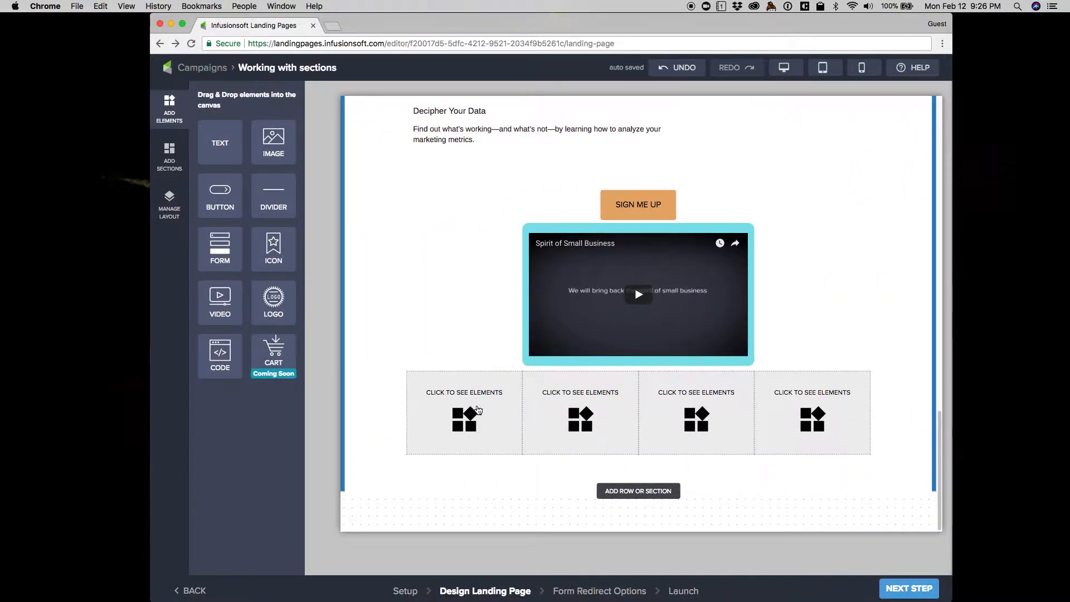
{"action": "left_click_drag", "start_coordinate": [280, 159], "coordinate": [474, 410]}
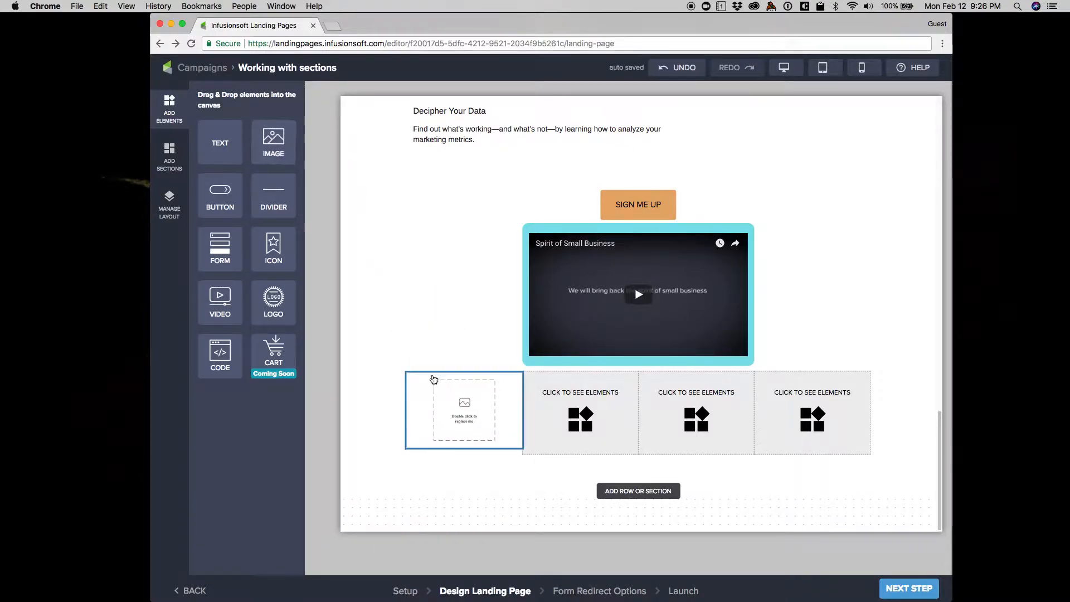
{"action": "left_click_drag", "start_coordinate": [273, 143], "coordinate": [601, 414]}
{"action": "left_click_drag", "start_coordinate": [274, 146], "coordinate": [689, 396]}
{"action": "left_click_drag", "start_coordinate": [274, 146], "coordinate": [780, 379]}
Place a text element under the image in each of the four columns
{"action": "left_click_drag", "start_coordinate": [219, 138], "coordinate": [454, 448]}
{"action": "left_click_drag", "start_coordinate": [220, 142], "coordinate": [568, 442]}
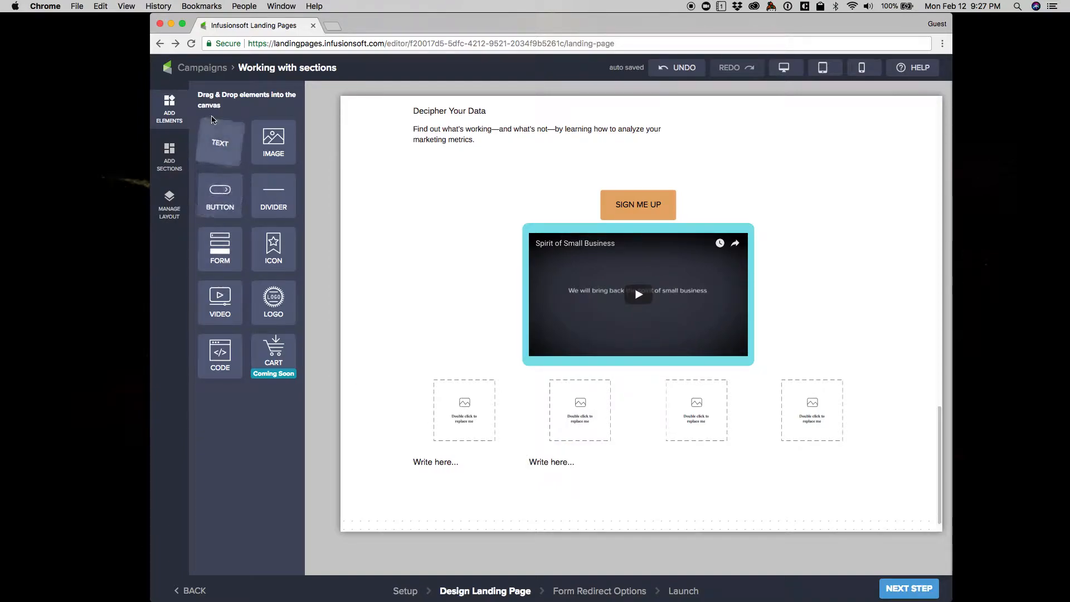
{"action": "left_click_drag", "start_coordinate": [217, 134], "coordinate": [690, 446]}
{"action": "left_click_drag", "start_coordinate": [220, 142], "coordinate": [806, 443]}
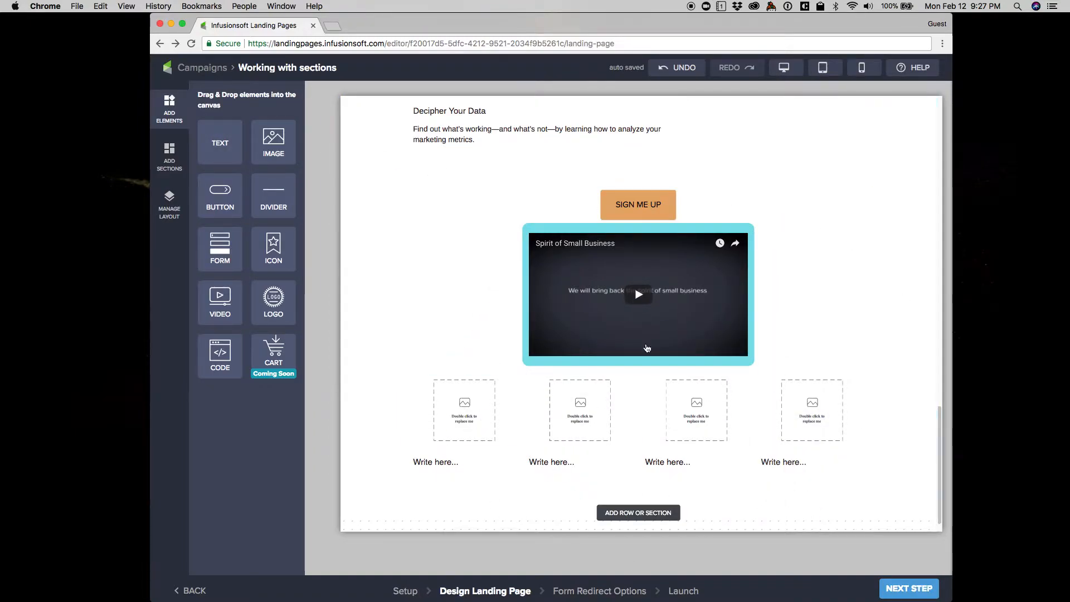
Widen the first and third columns of the four-column row to the same larger size
{"action": "left_click", "coordinate": [520, 438]}
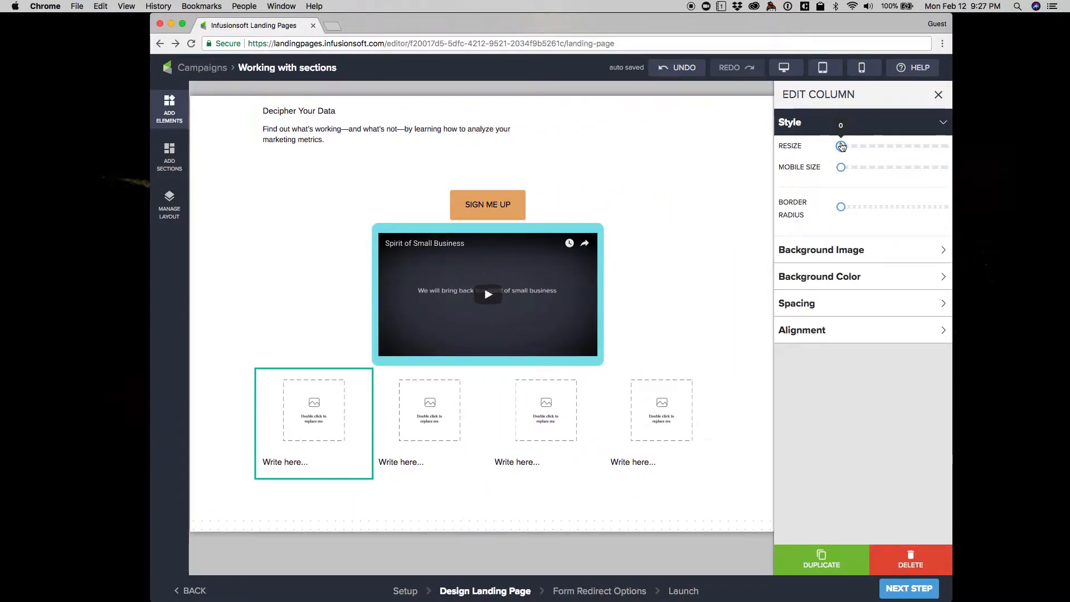
{"action": "left_click_drag", "start_coordinate": [849, 146], "coordinate": [886, 148]}
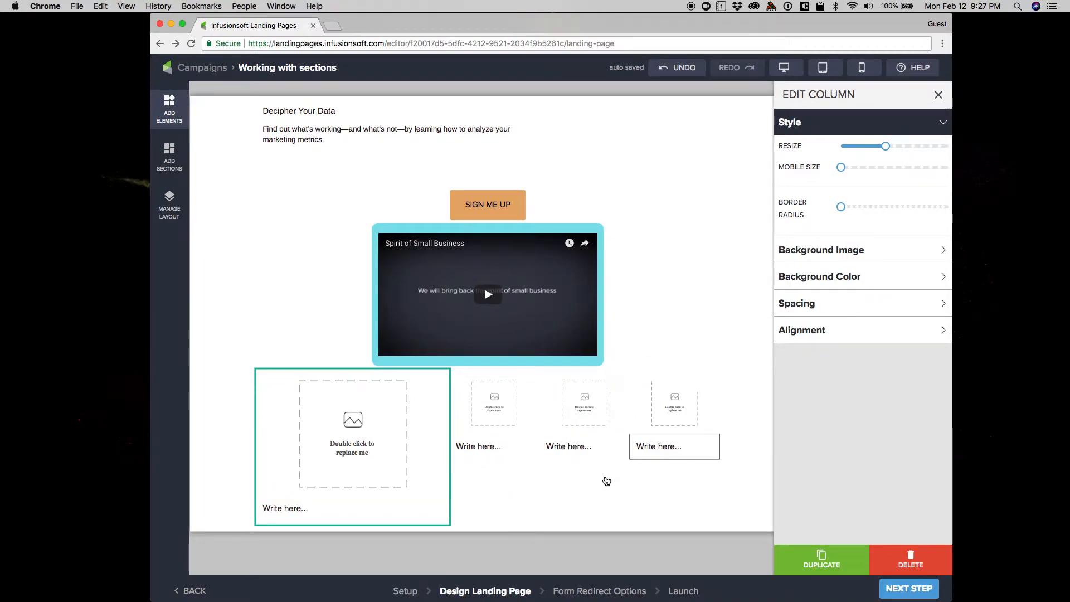
{"action": "left_click", "coordinate": [551, 432]}
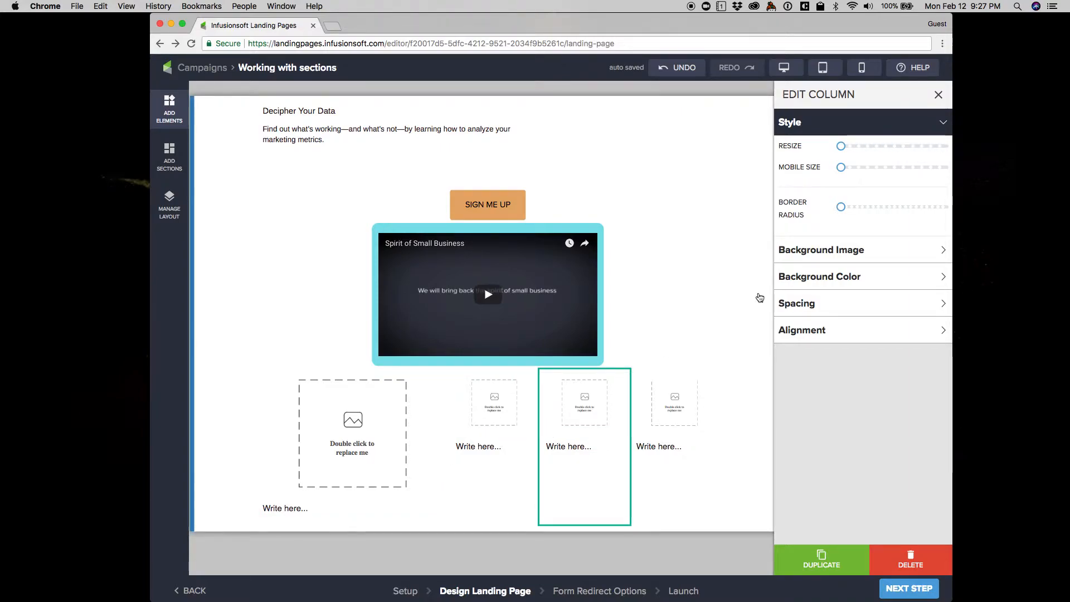
{"action": "left_click_drag", "start_coordinate": [842, 147], "coordinate": [888, 146]}
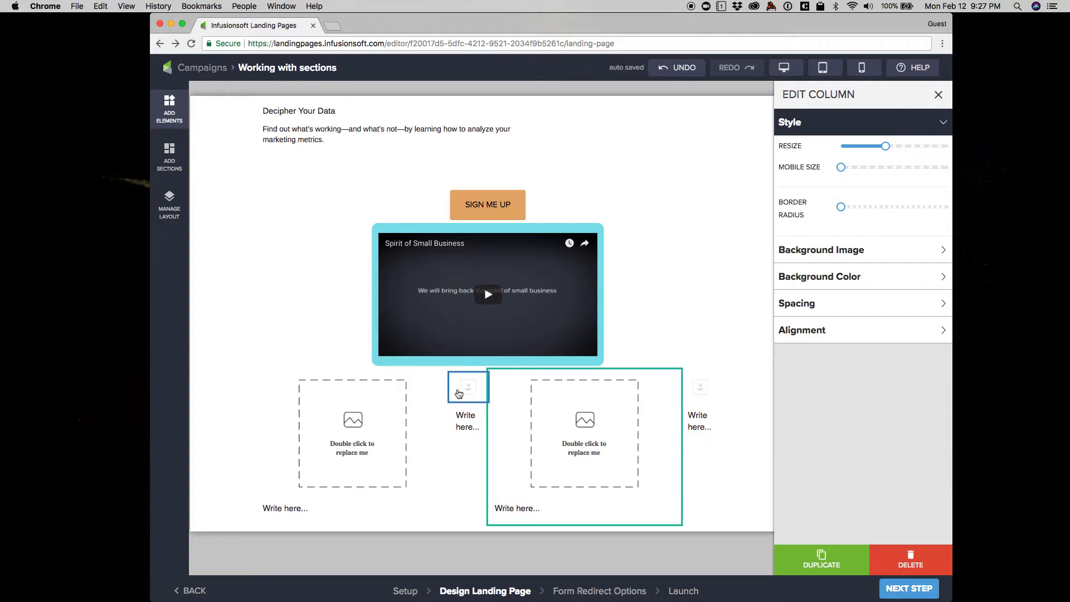
Move the "What You'll Learn" section above the Lead generation and Blank sections so it comes first on the page
{"action": "scroll", "coordinate": [453, 438], "scroll_direction": "down", "scroll_amount": 3}
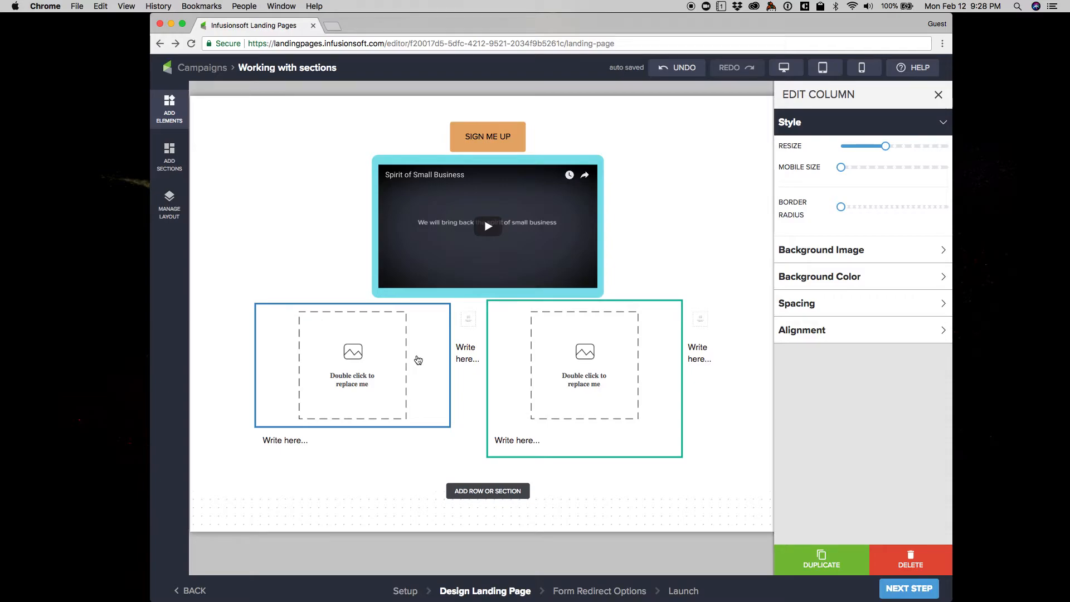
{"action": "left_click", "coordinate": [171, 195]}
{"action": "left_click", "coordinate": [204, 92]}
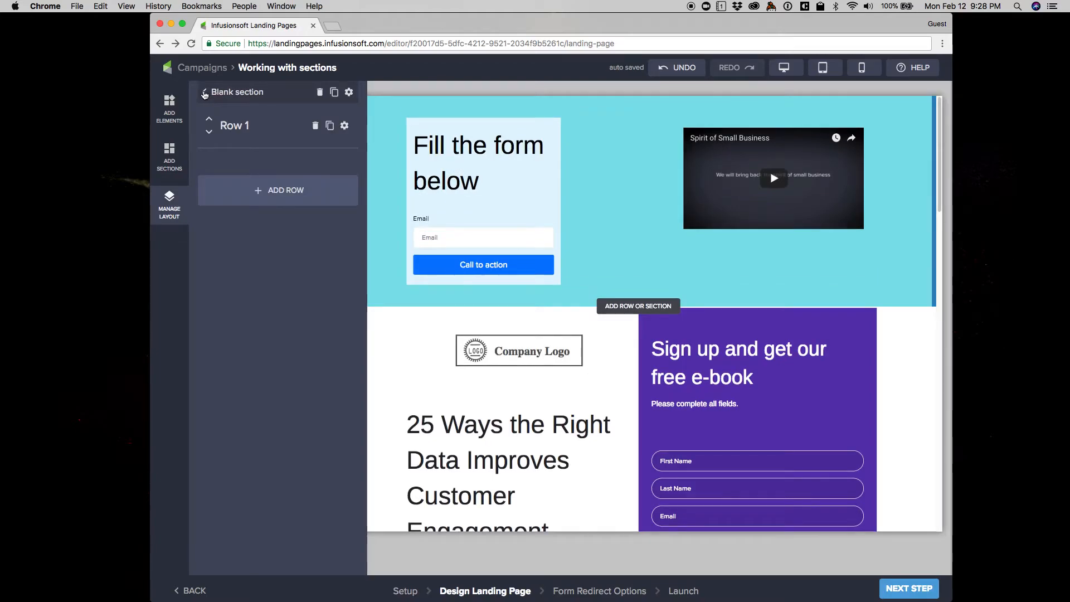
{"action": "left_click", "coordinate": [205, 94]}
{"action": "mouse_move", "coordinate": [246, 200]}
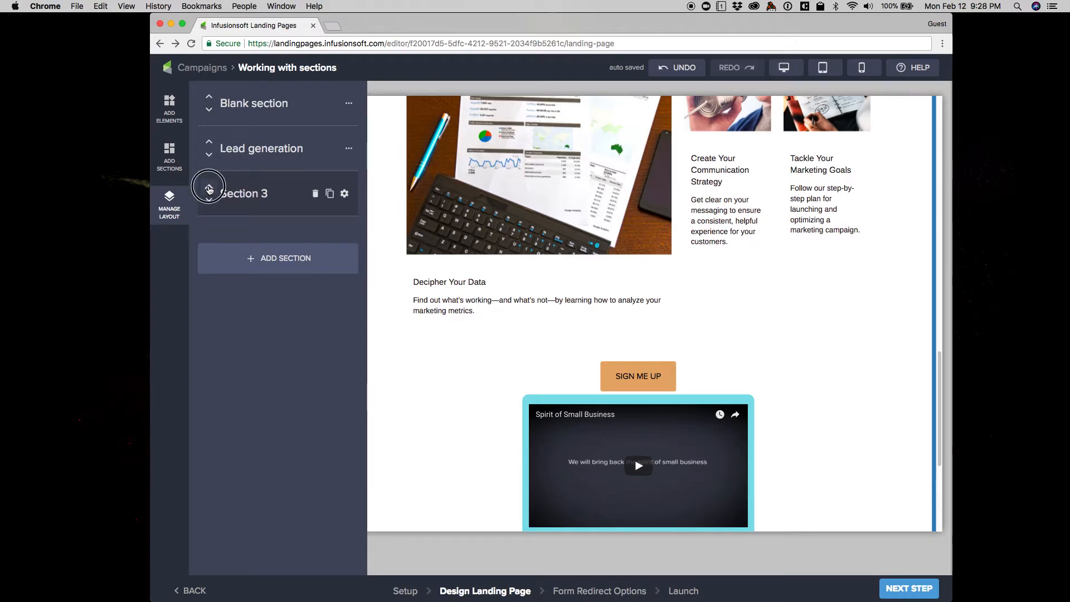
{"action": "left_click", "coordinate": [209, 188]}
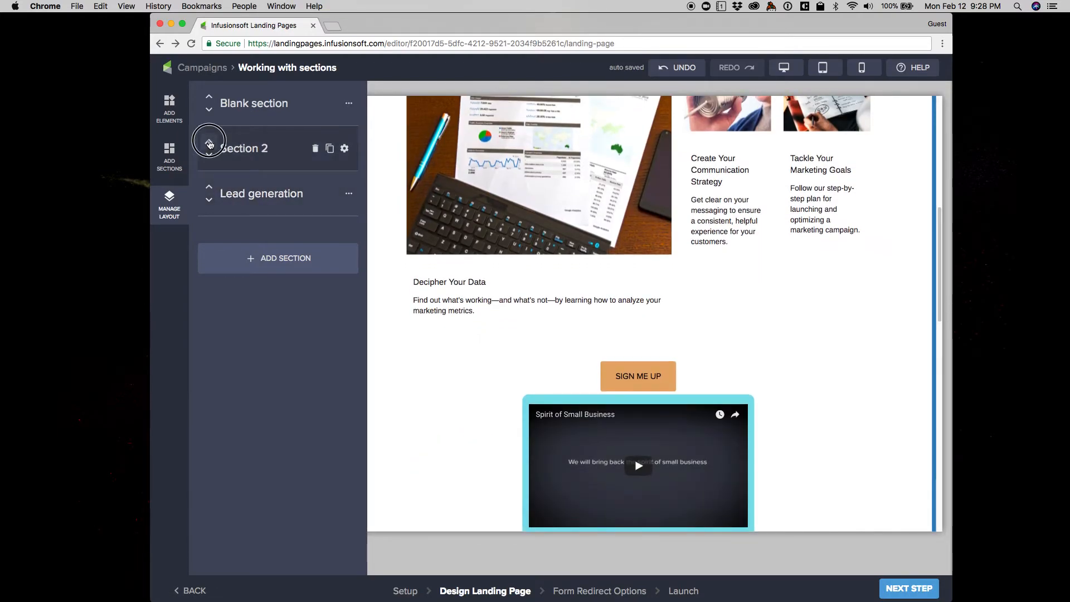
{"action": "left_click", "coordinate": [209, 144]}
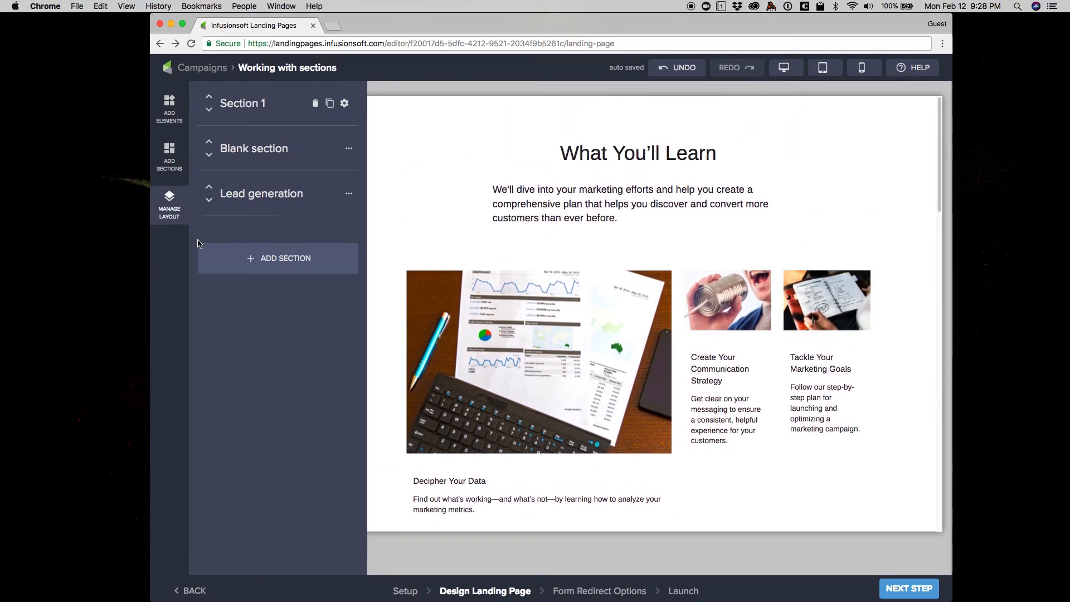
{"action": "left_click", "coordinate": [169, 208]}
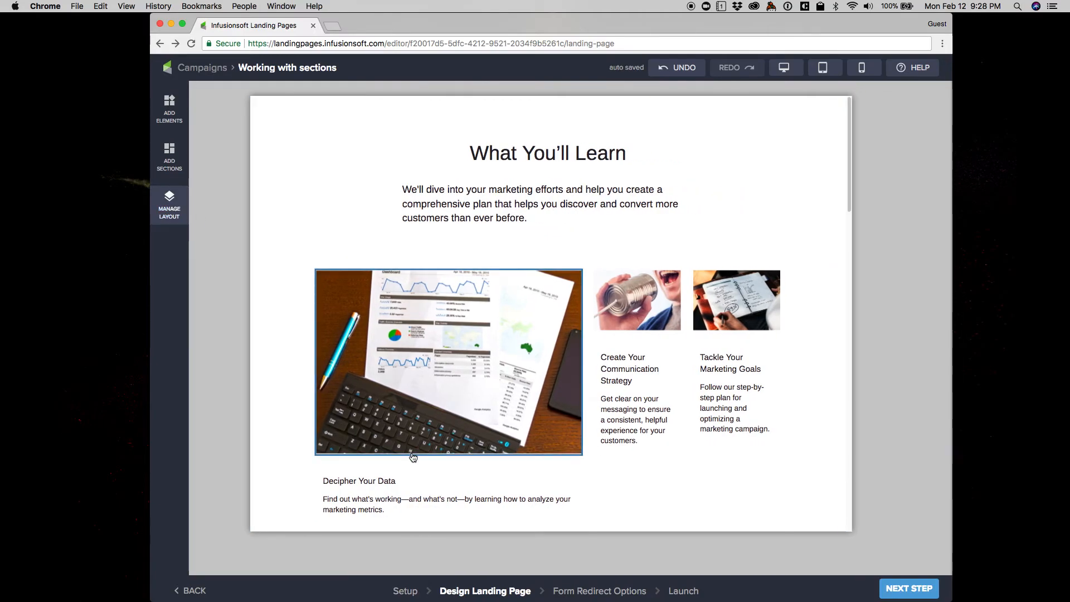